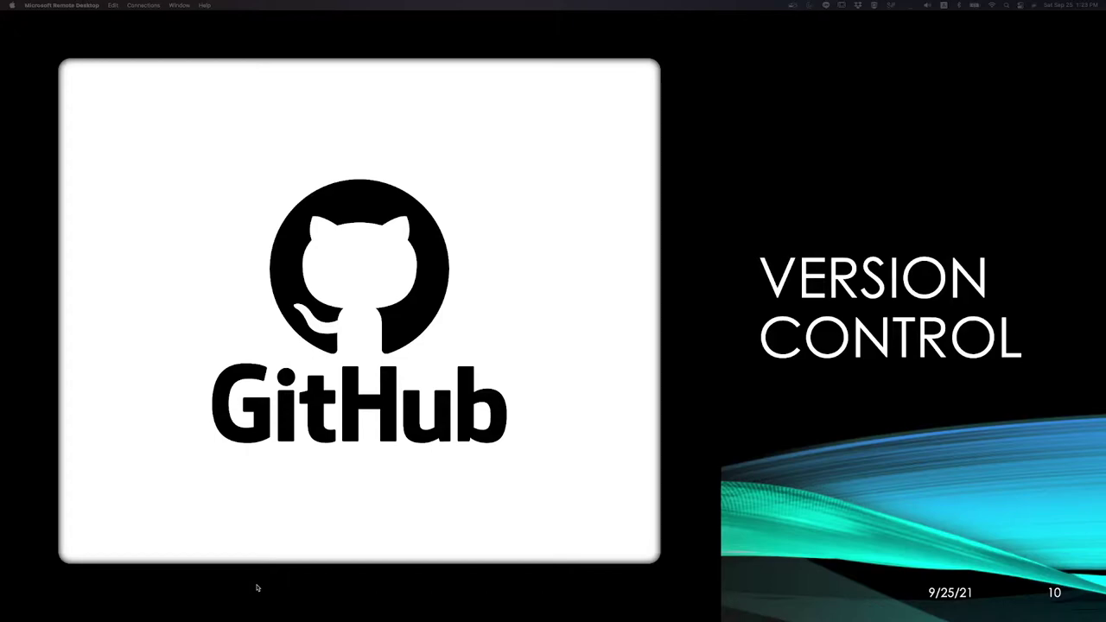
- Advance the slideshow from slide 10 'Version Control' to slide 11 'GitHub'
key(Right)
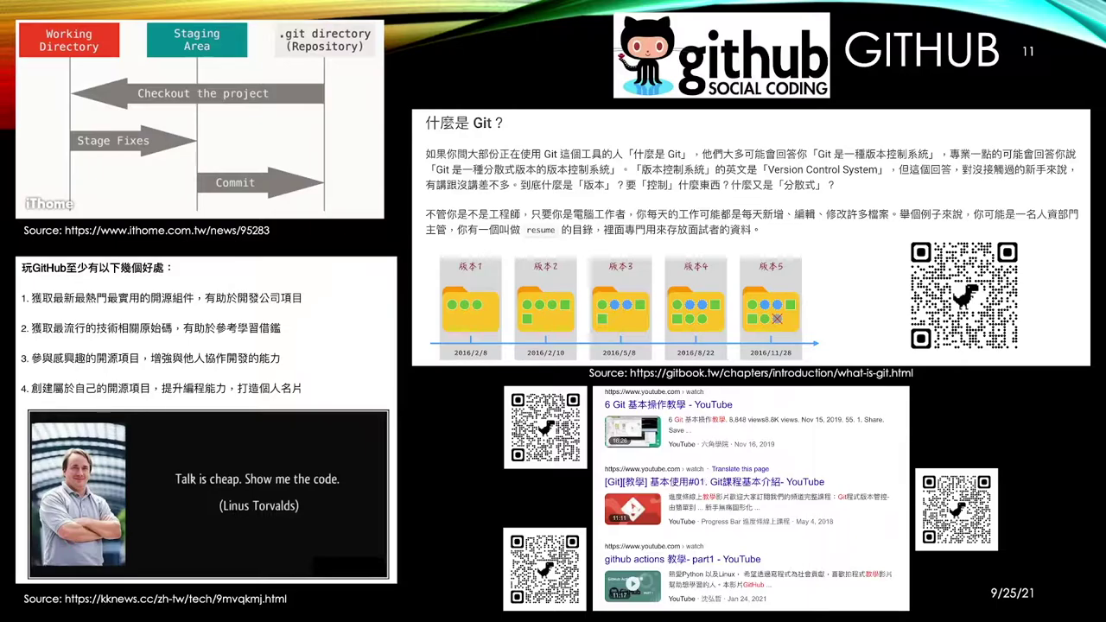
- Move past the GitHub slide to the Google results for 'github for students'
key(Right)
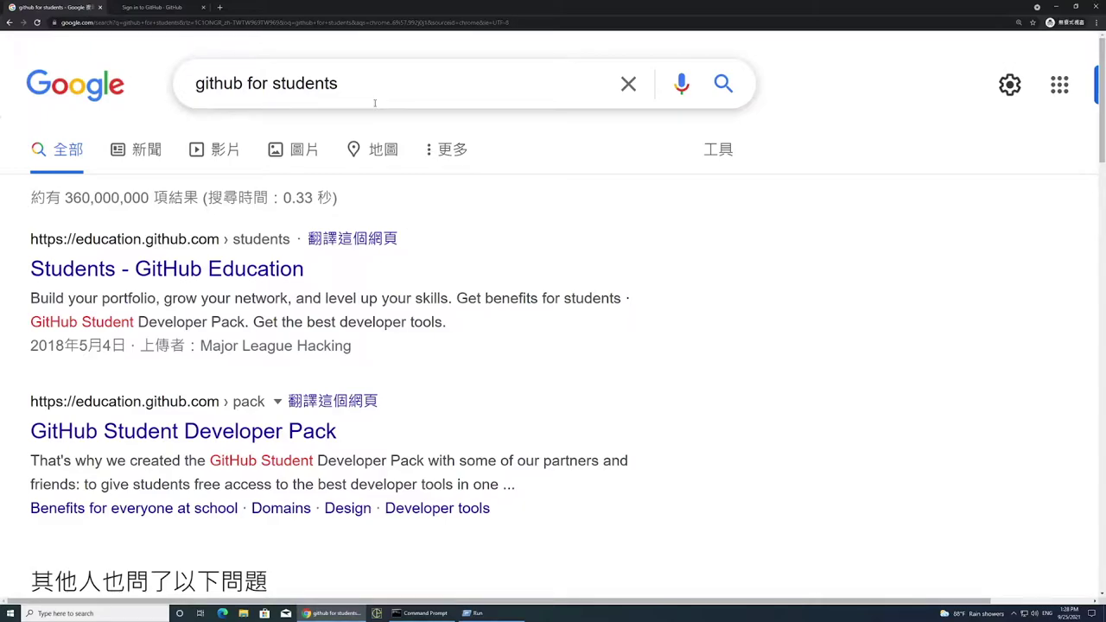
- Open the 'Students - GitHub Education' search result in a new tab and switch to it
scroll(222, 242, down, 1)
right_click(218, 253)
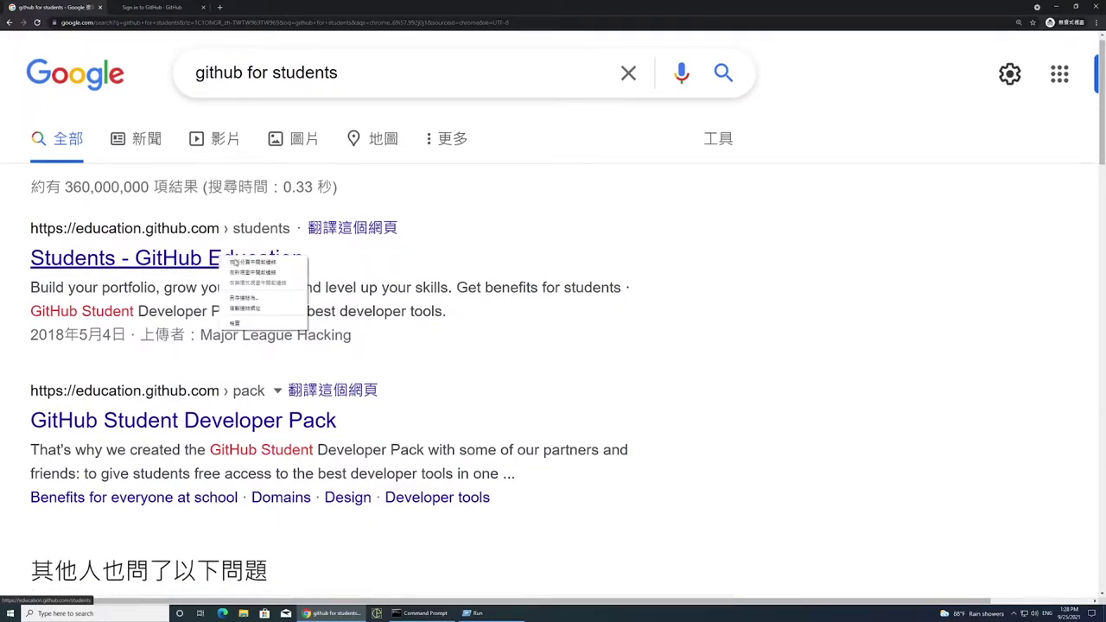
click(235, 264)
key(ctrl+Tab)
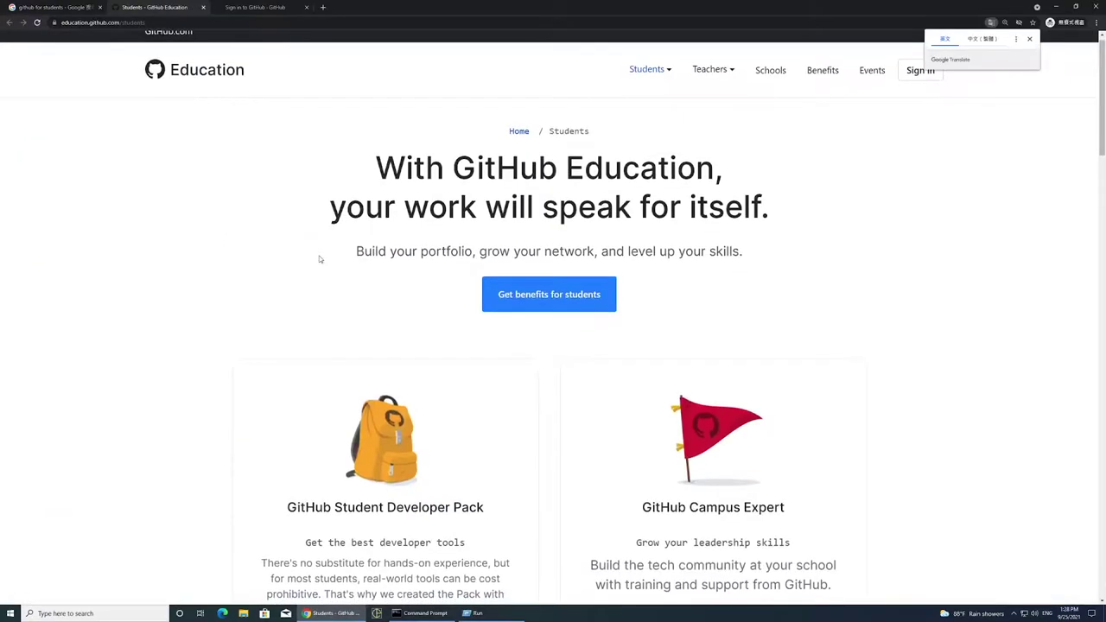
- Scroll down the Students page and open 'See what's in the Pack' in a new tab
scroll(319, 259, down, 1)
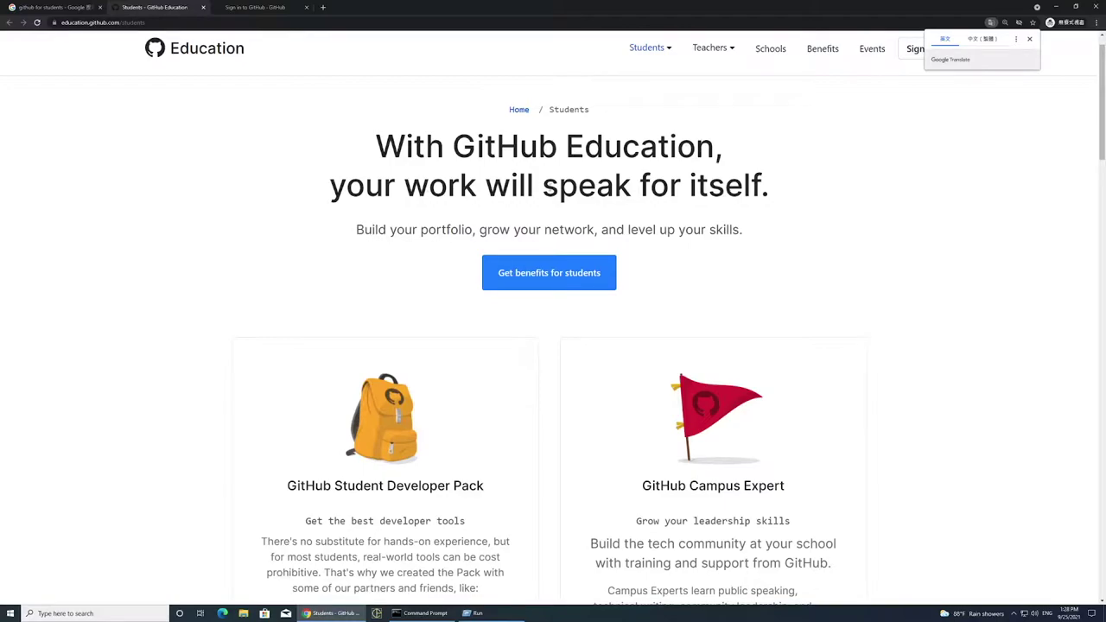
scroll(499, 321, down, 2)
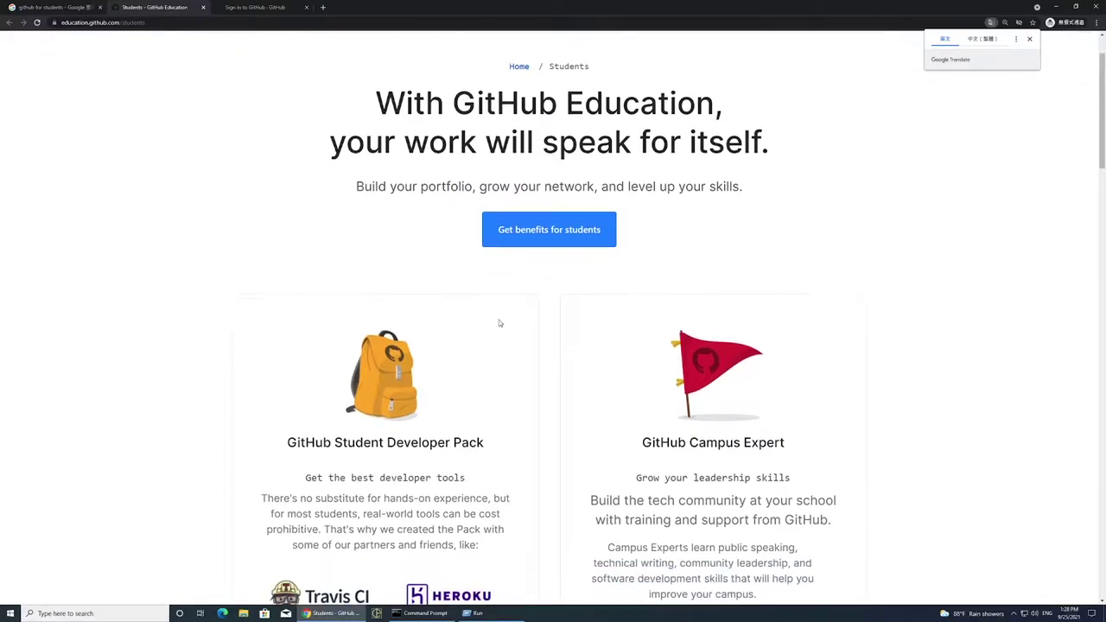
scroll(500, 323, down, 1)
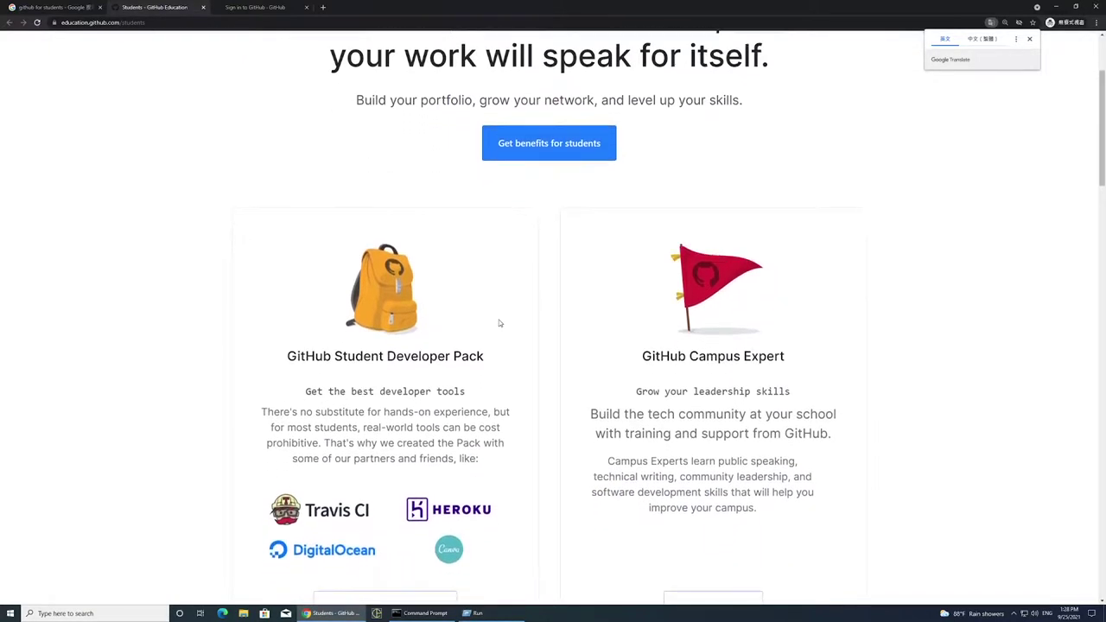
scroll(500, 324, down, 3)
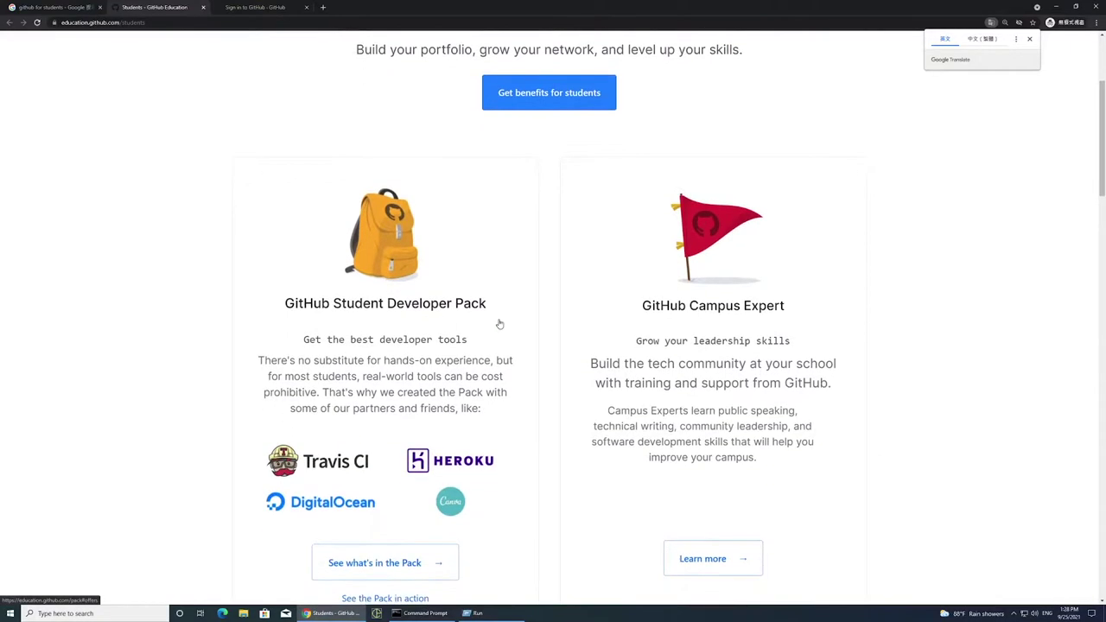
scroll(500, 321, down, 1)
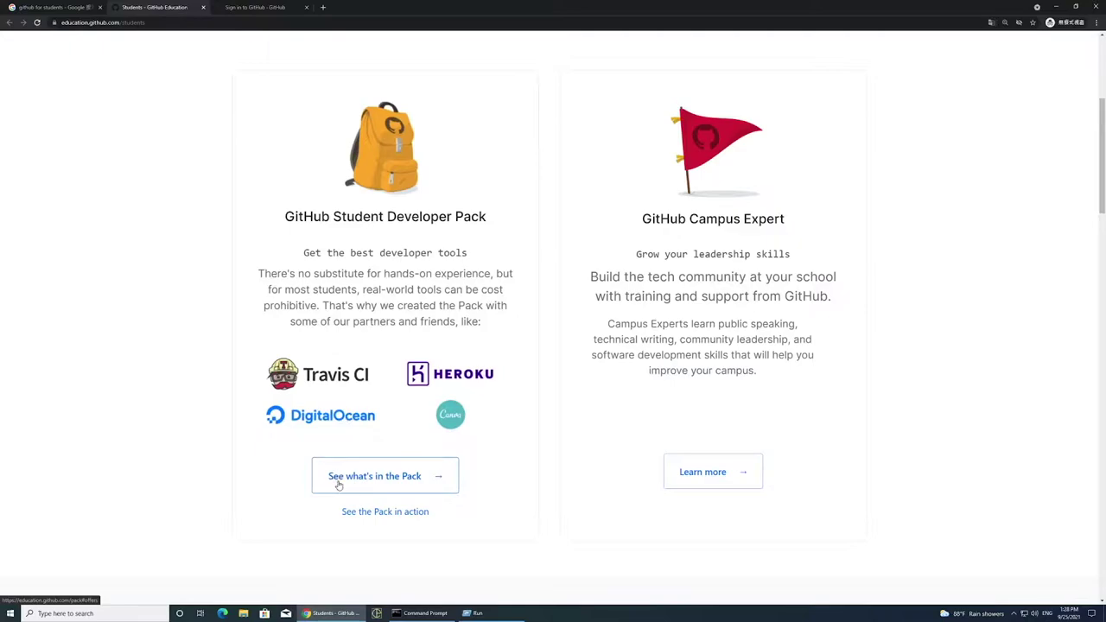
right_click(339, 485)
click(357, 488)
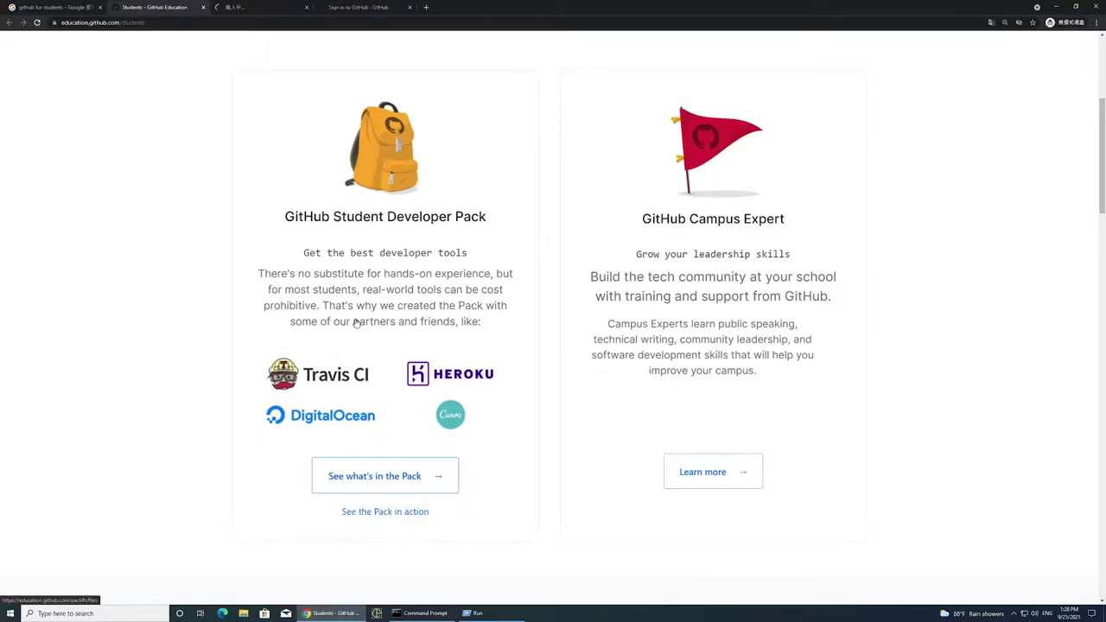
- Switch to the Student Developer Pack tab and start browsing its offers
click(257, 11)
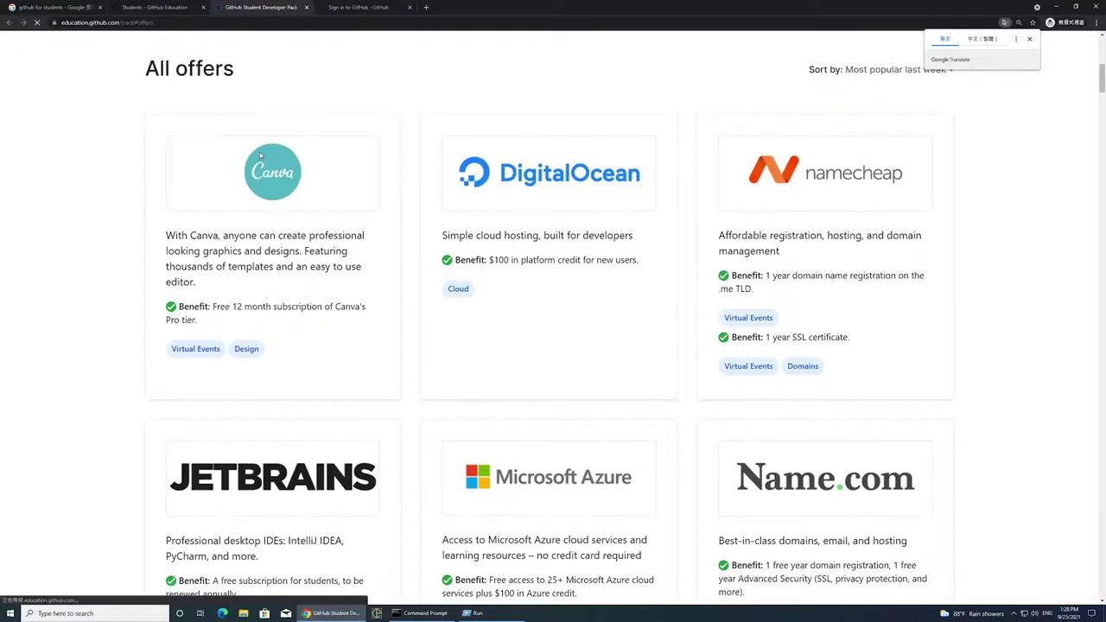
scroll(260, 155, up, 2)
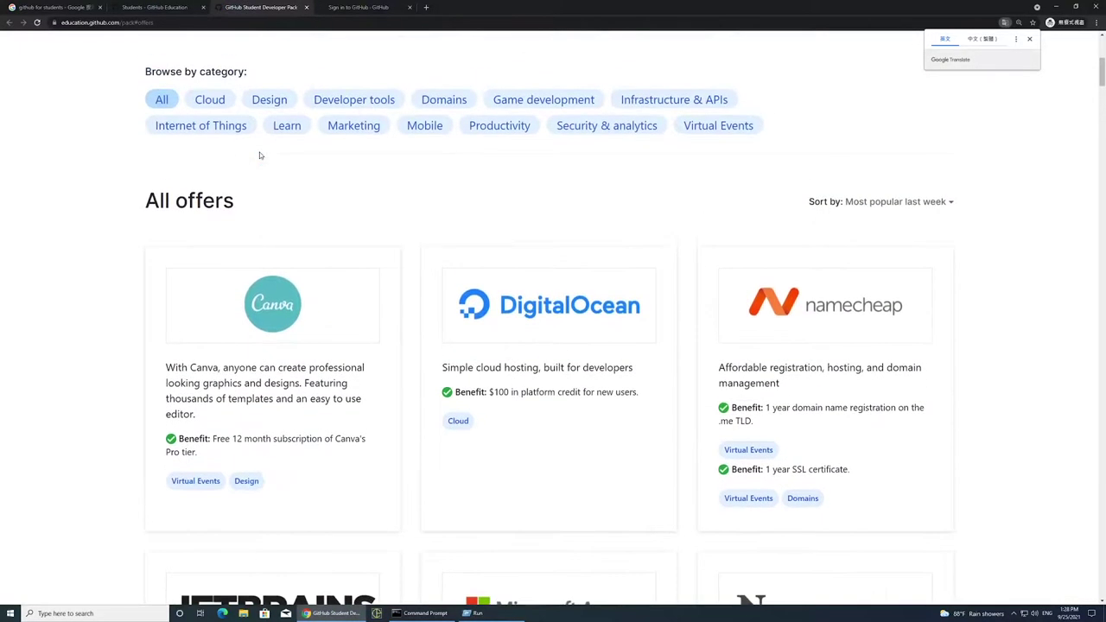
scroll(260, 155, up, 2)
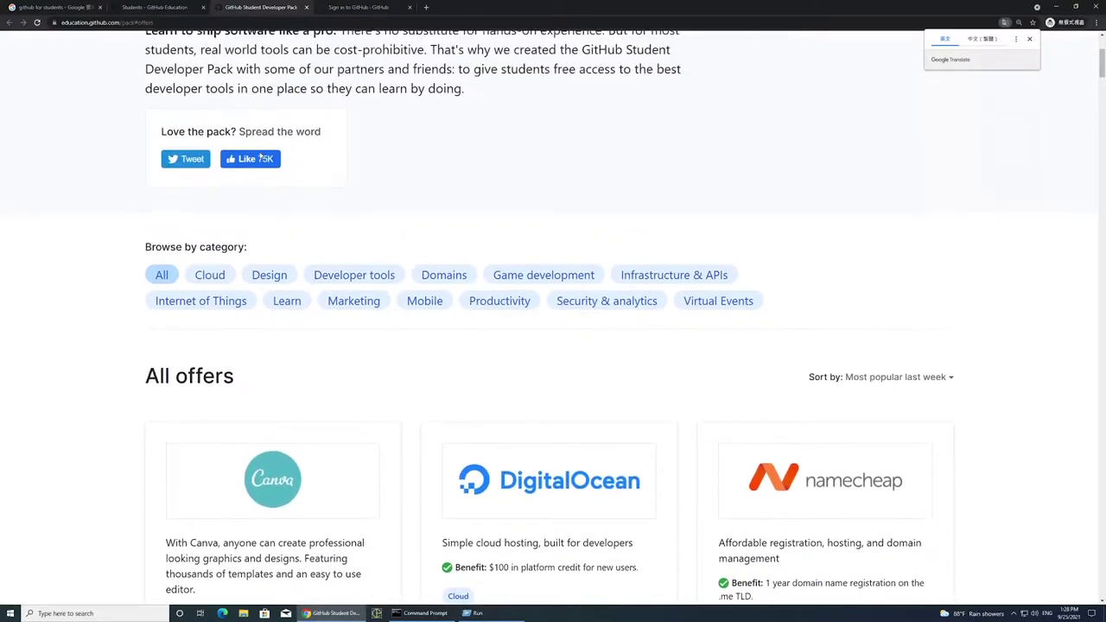
scroll(260, 155, down, 3)
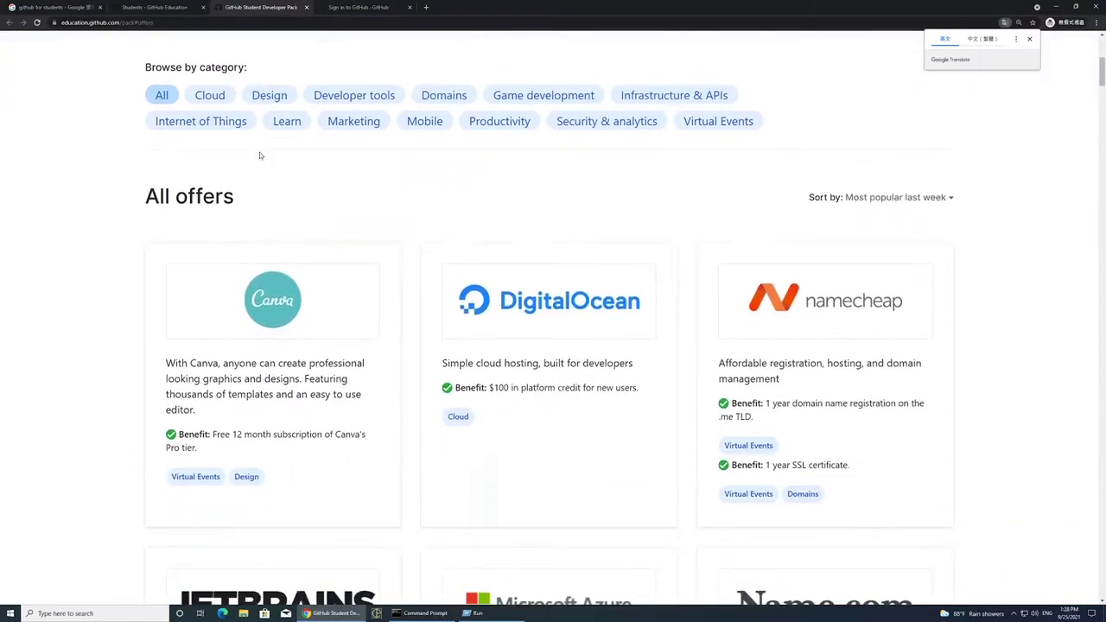
scroll(259, 156, down, 1)
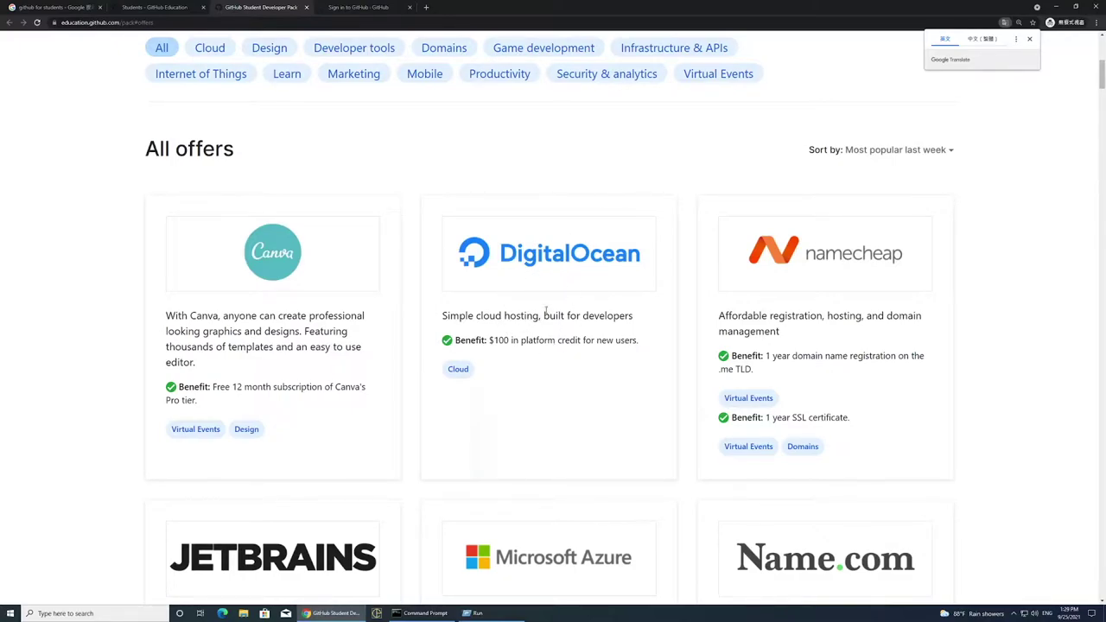
scroll(547, 311, down, 2)
scroll(546, 310, down, 1)
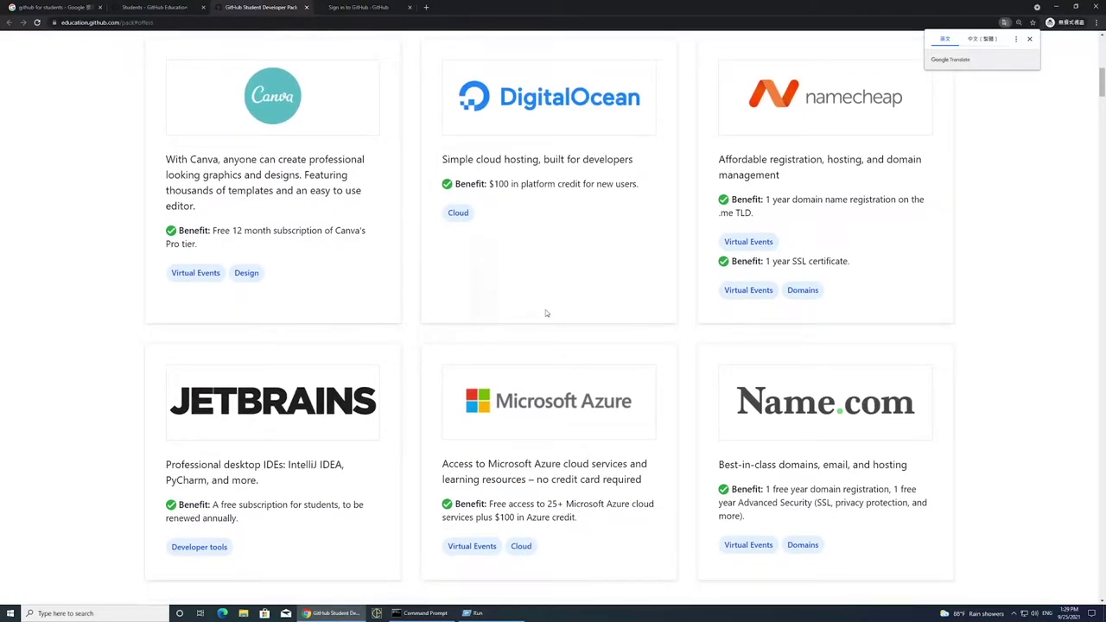
scroll(546, 312, down, 1)
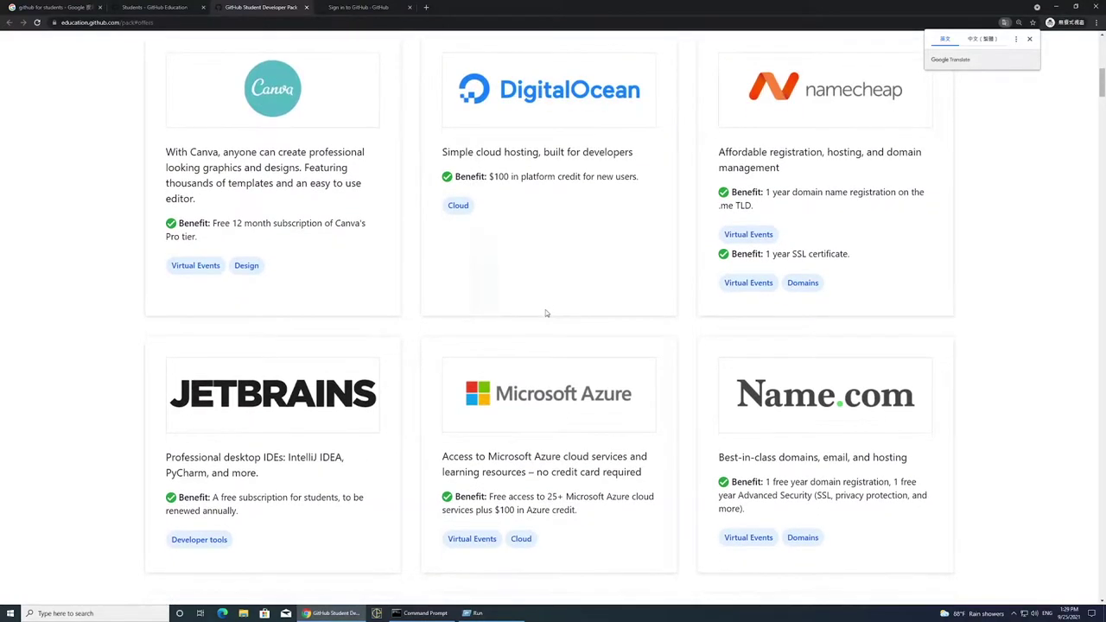
scroll(546, 313, down, 1)
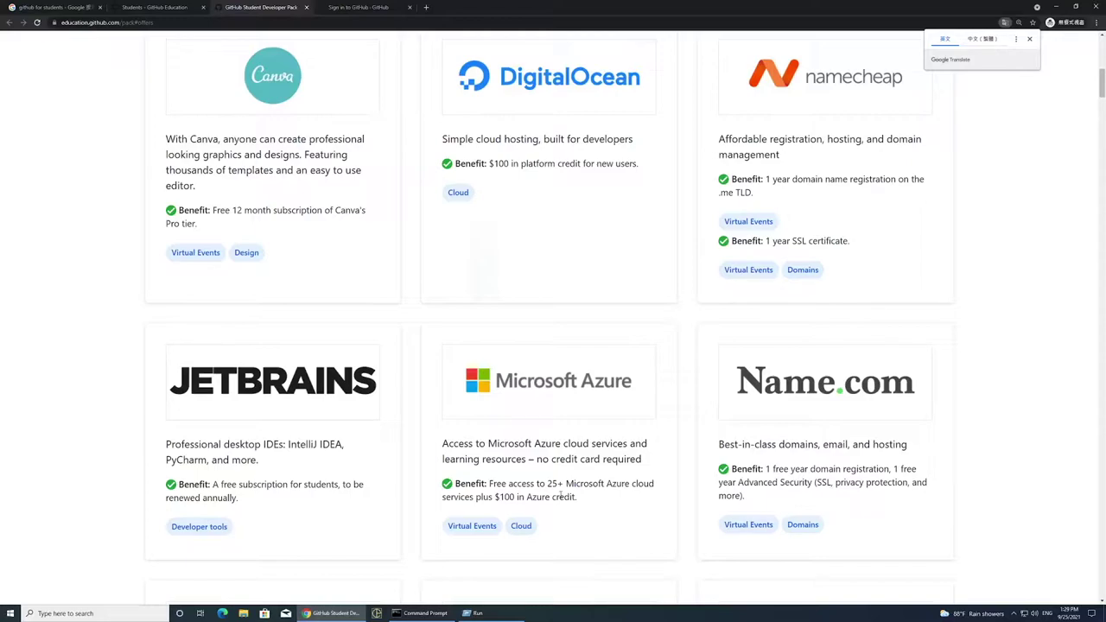
- Scroll through the rest of the Student Developer Pack's All offers list
scroll(561, 495, down, 1)
scroll(561, 496, down, 2)
scroll(561, 495, down, 1)
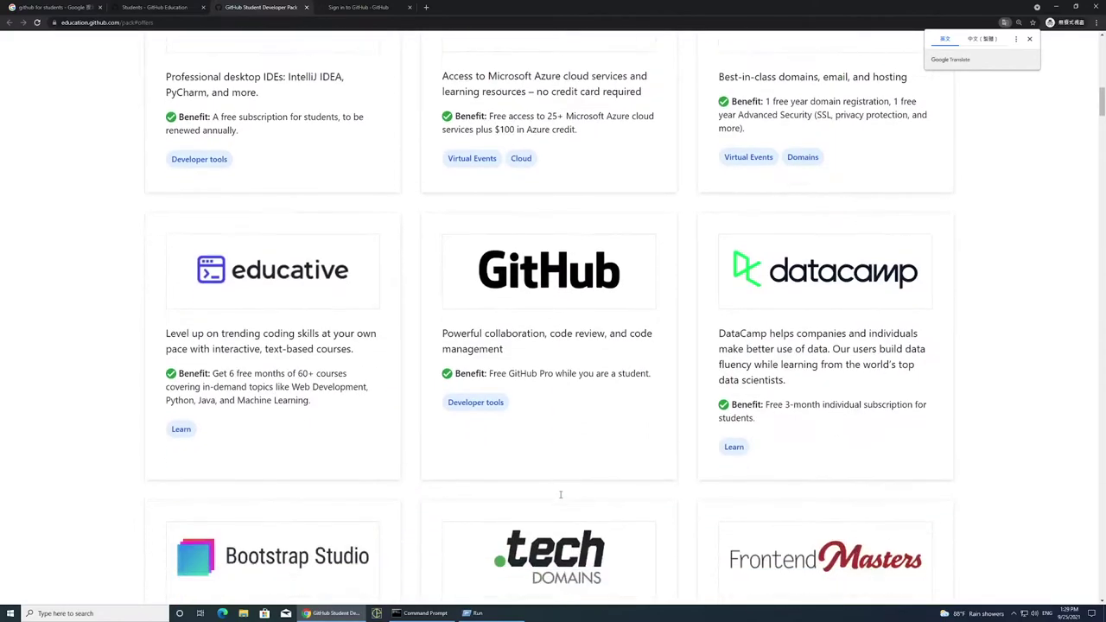
scroll(560, 494, down, 1)
scroll(560, 494, down, 1)
scroll(560, 495, down, 1)
scroll(560, 494, down, 3)
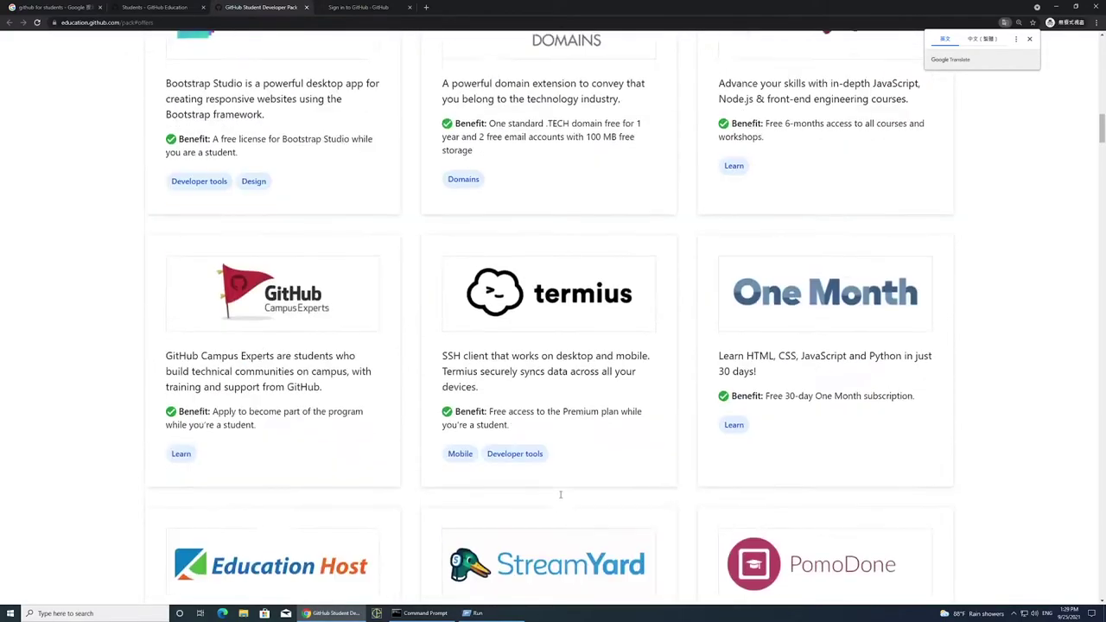
scroll(560, 494, down, 5)
scroll(560, 495, down, 1)
scroll(560, 495, down, 1)
scroll(560, 495, down, 2)
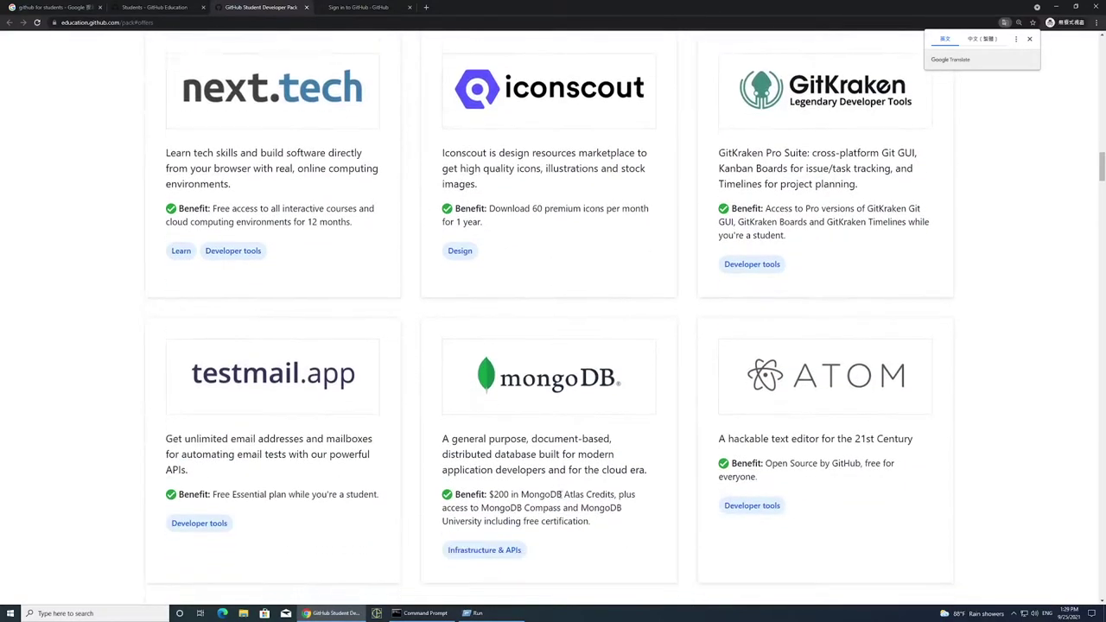
scroll(560, 495, down, 1)
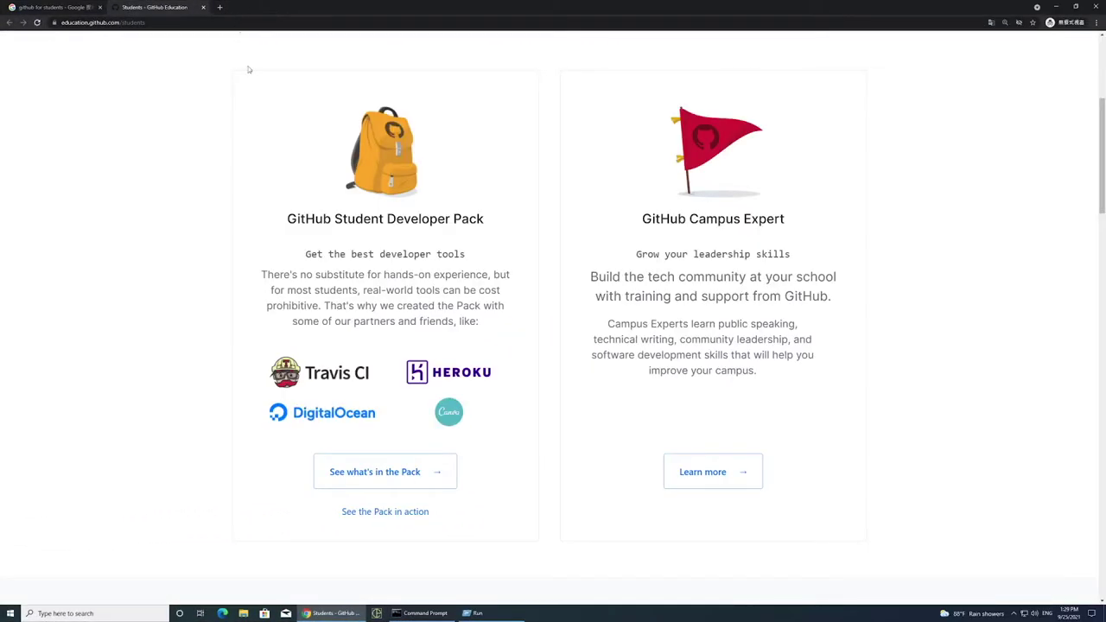
- Choose 'Get benefits for students' and enter the school e-mail as the sign-in username
scroll(389, 413, up, 5)
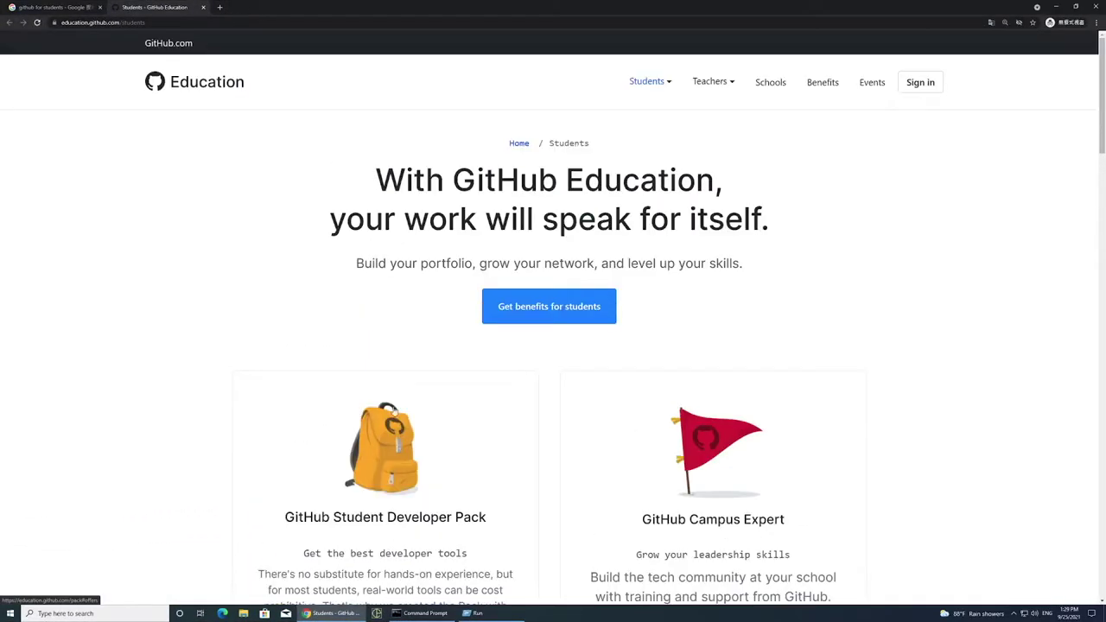
click(553, 311)
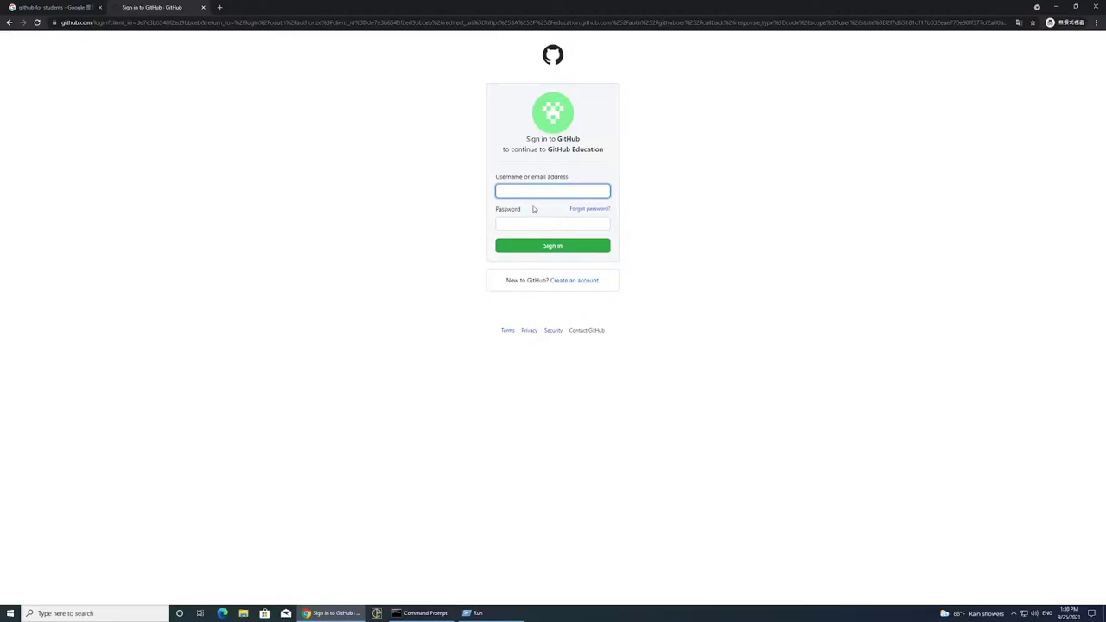
key(Tab)
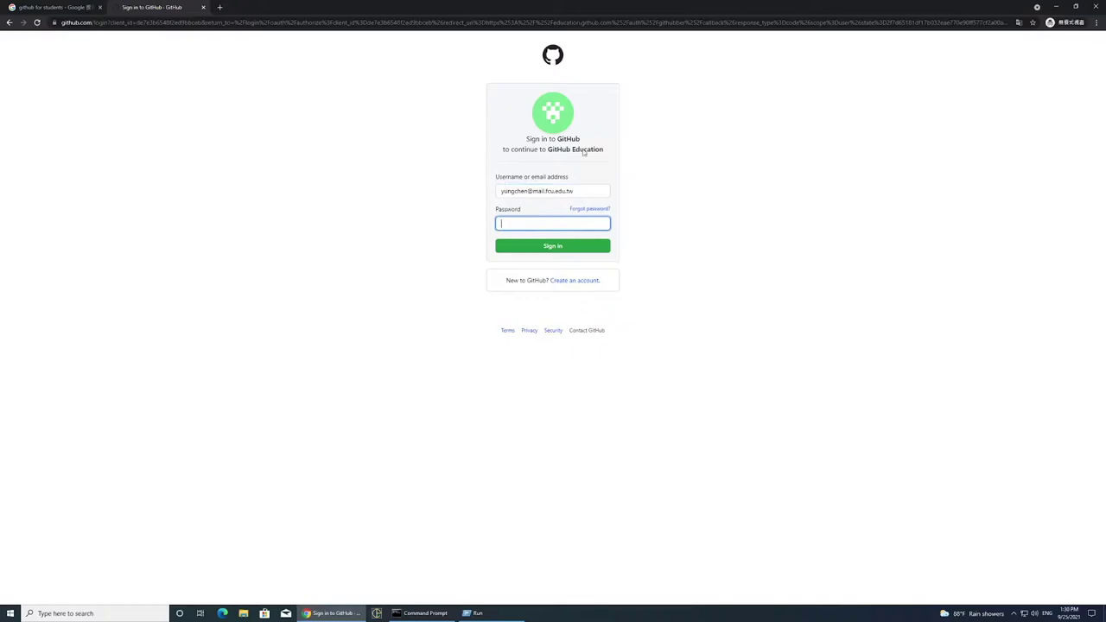
- Switch to creating a new GitHub account and enter the school e-mail address
click(564, 282)
text(yu)
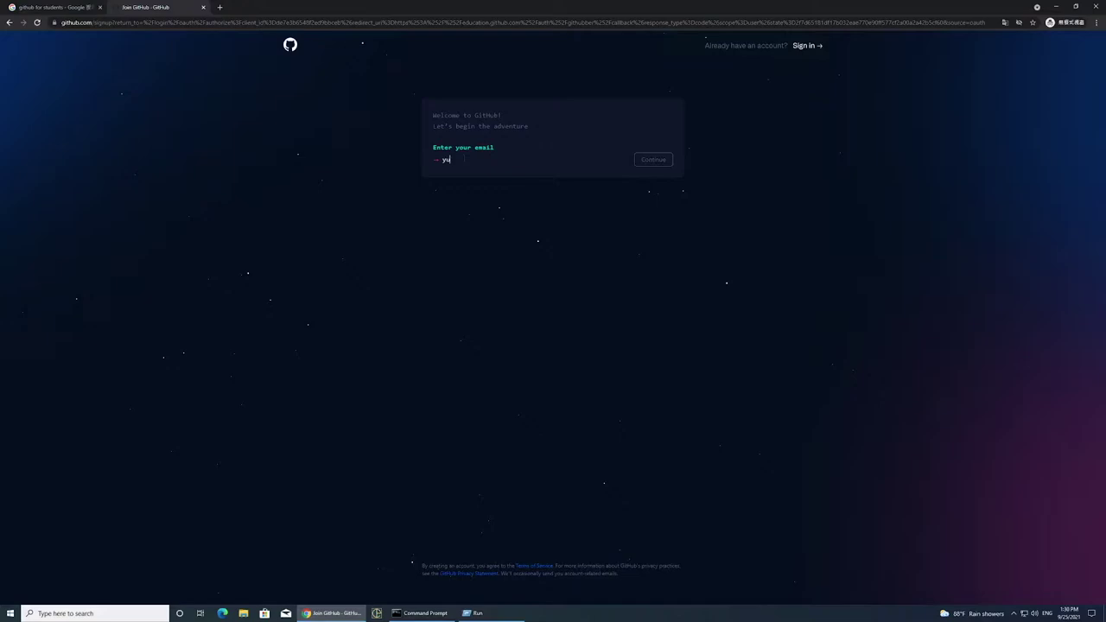
key(BackSpace)
key(BackSpace)
click(654, 160)
key(Return)
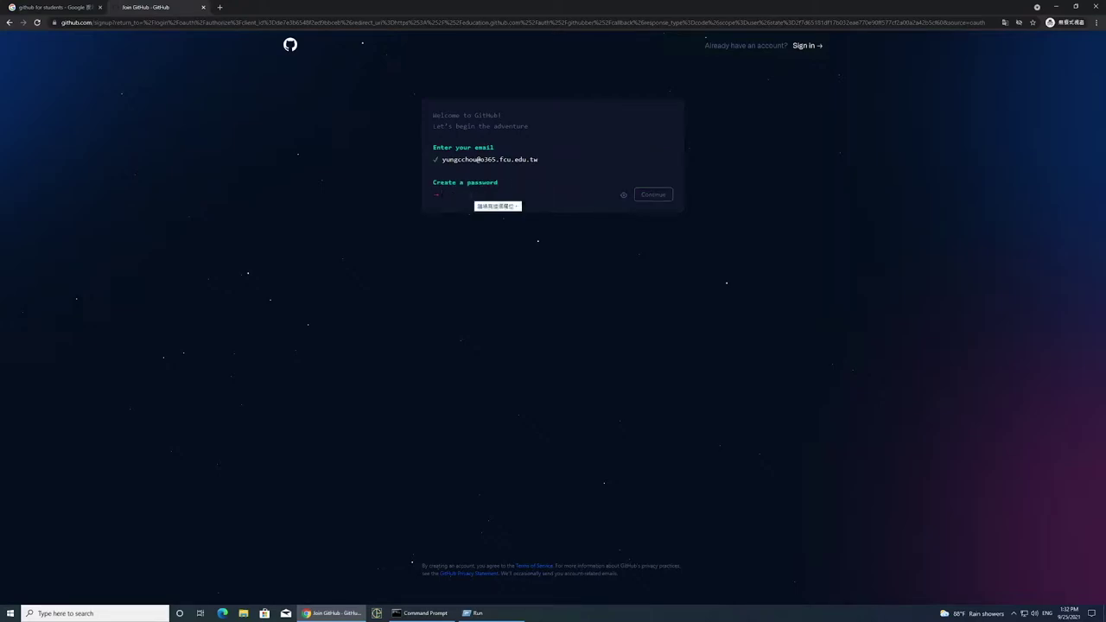
- Paste the account password, choose a username, and answer 'y' to product update e-mails
key(ctrl+v)
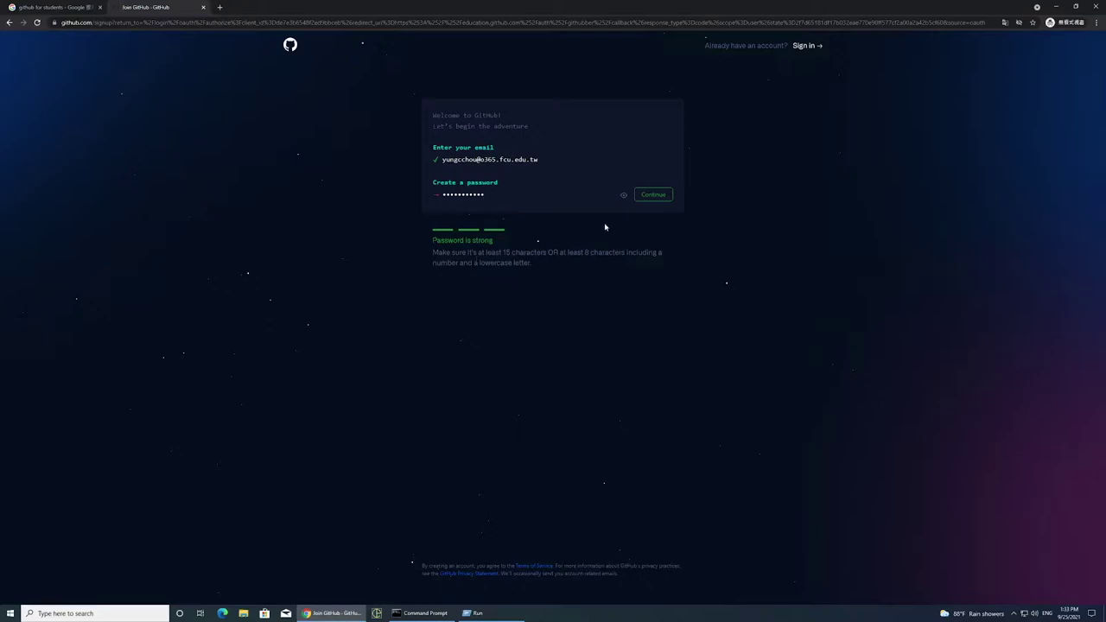
click(653, 195)
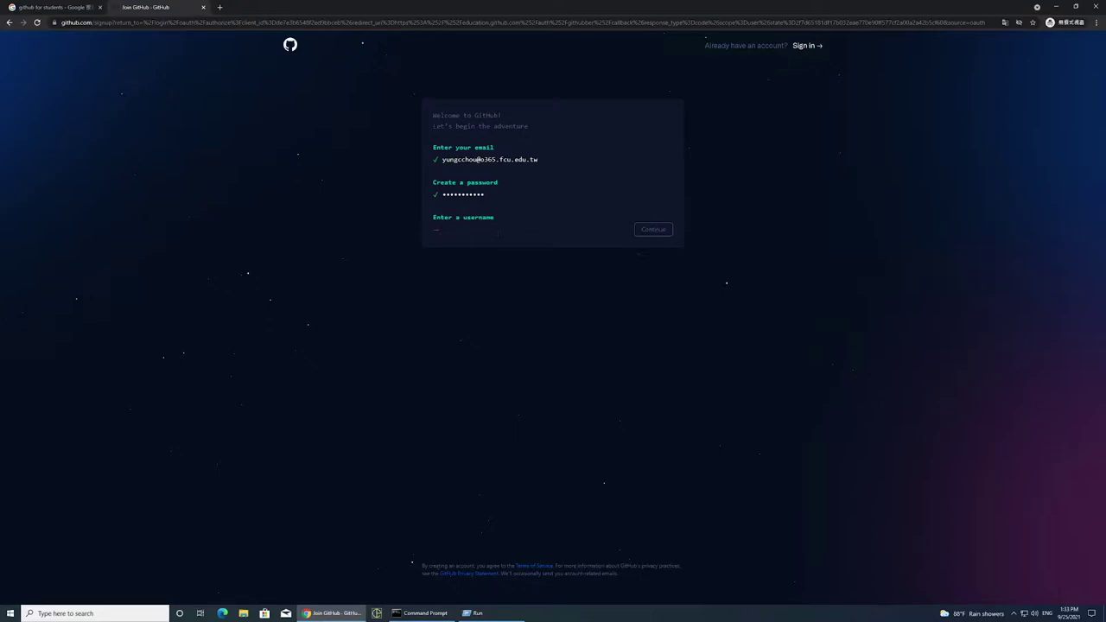
text(yung.)
text(cchou)
click(655, 230)
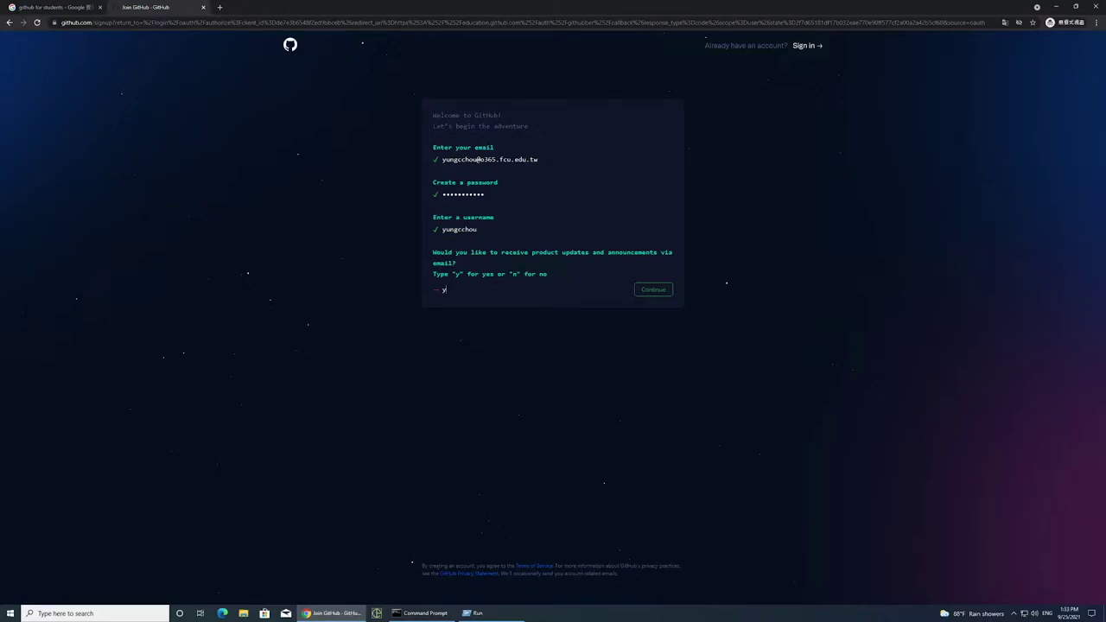
click(654, 289)
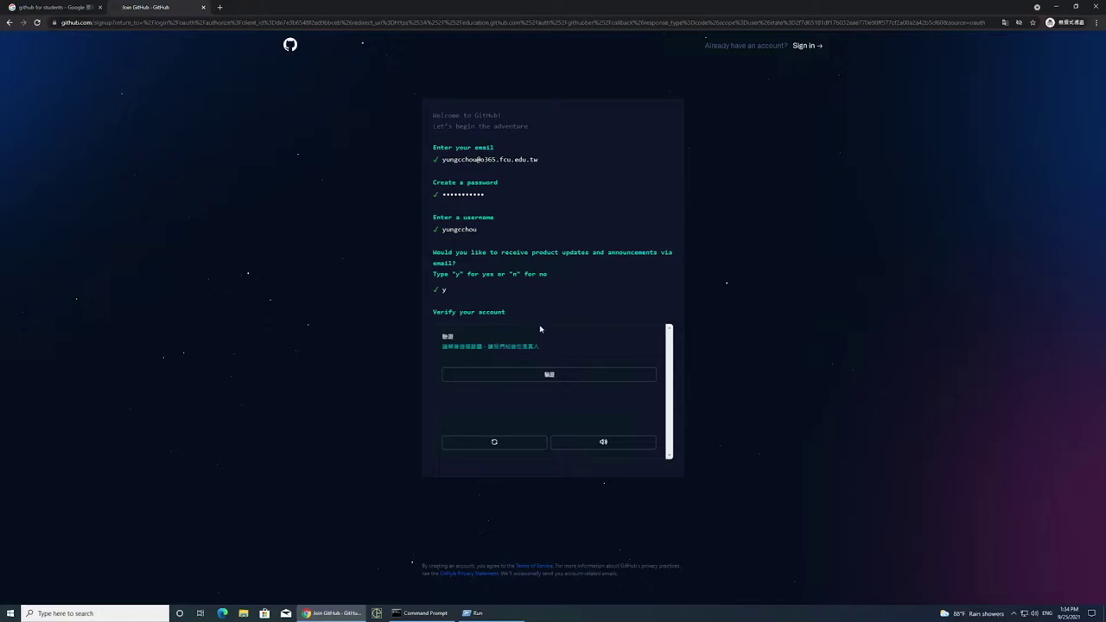
- Zoom in, pick the spiral-galaxy image in each verification round, and create the account
click(548, 379)
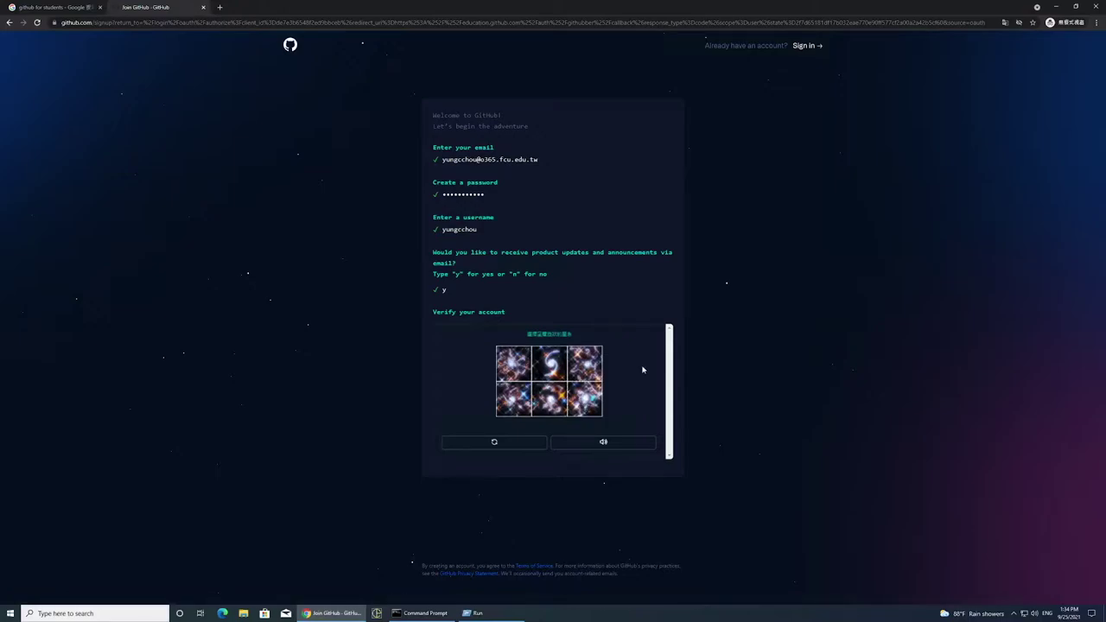
key(ctrl+plus)
key(ctrl+plus)
key(ctrl+plus)
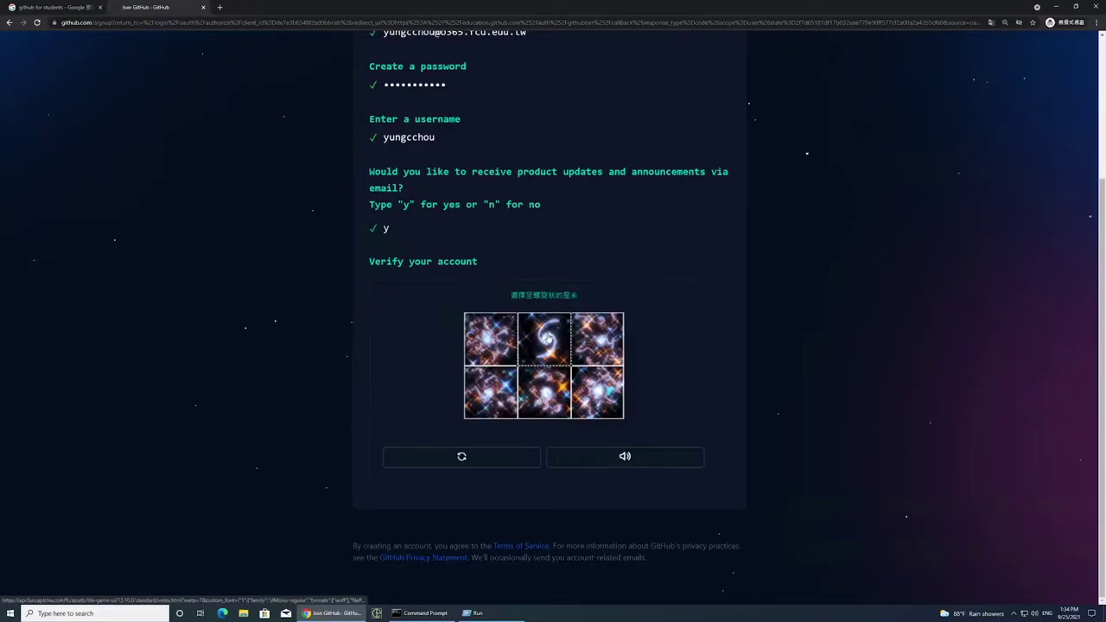
click(546, 338)
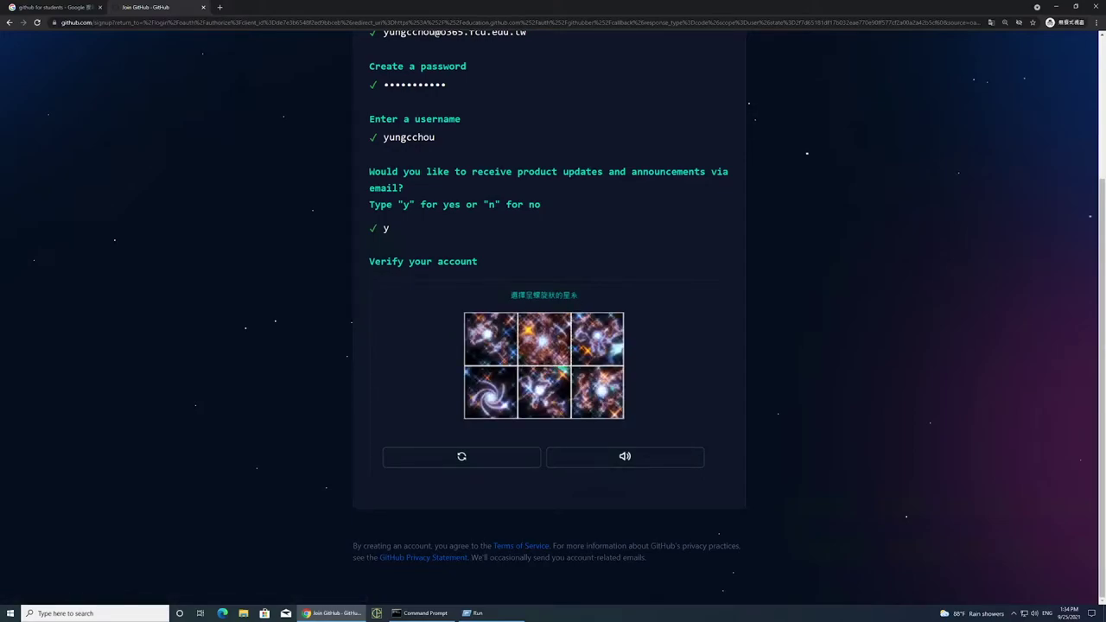
click(491, 398)
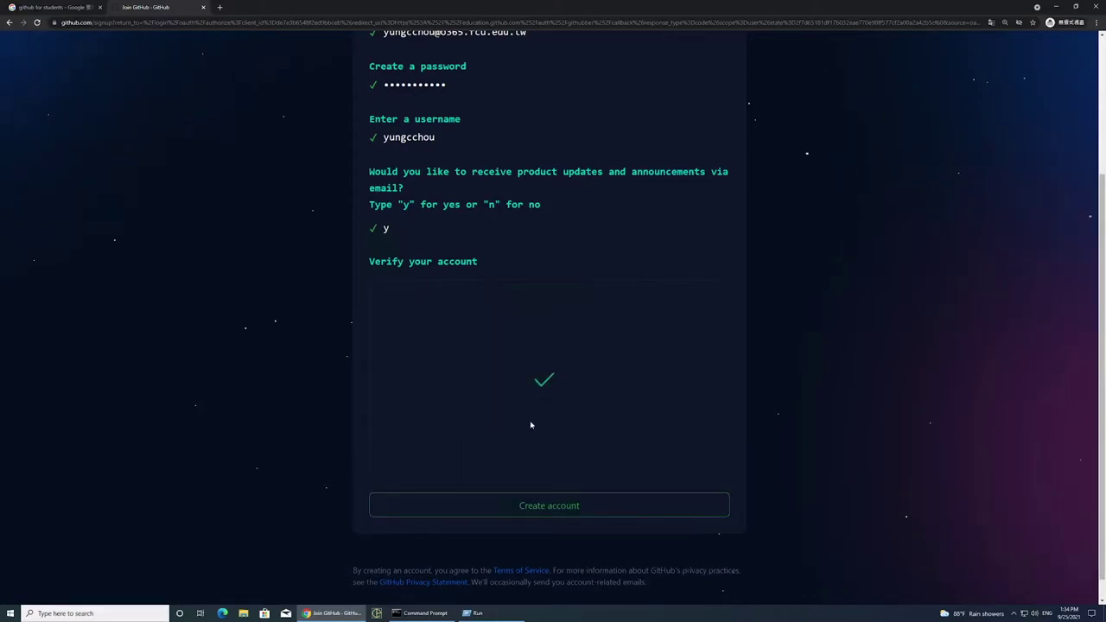
click(542, 509)
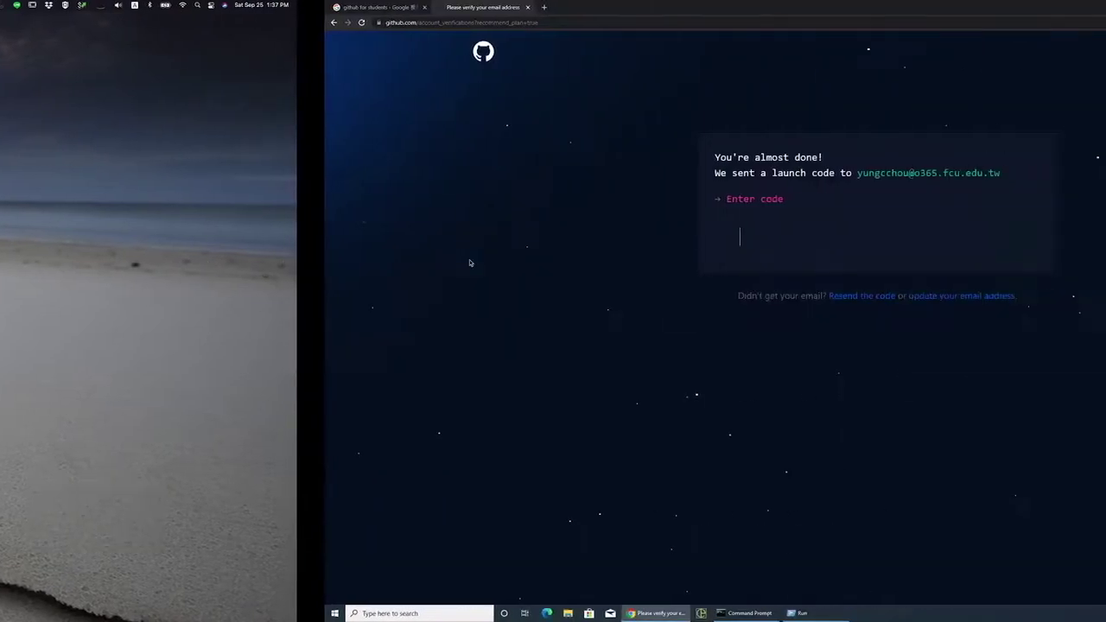
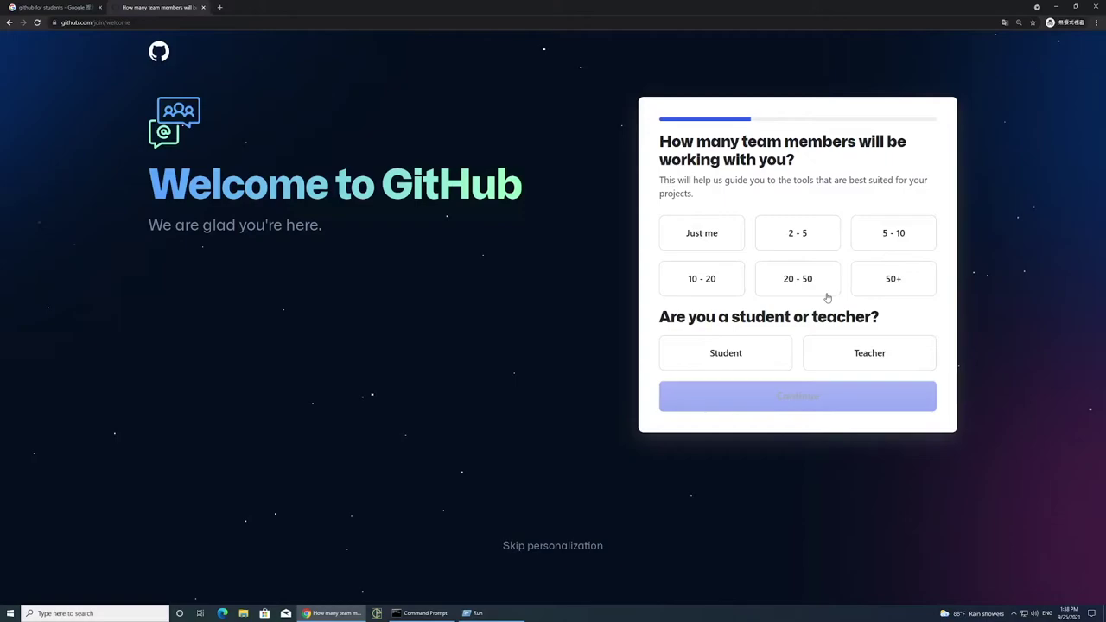
- Answer the welcome questions with 'Just me' for team size and 'Teacher' as role
click(705, 239)
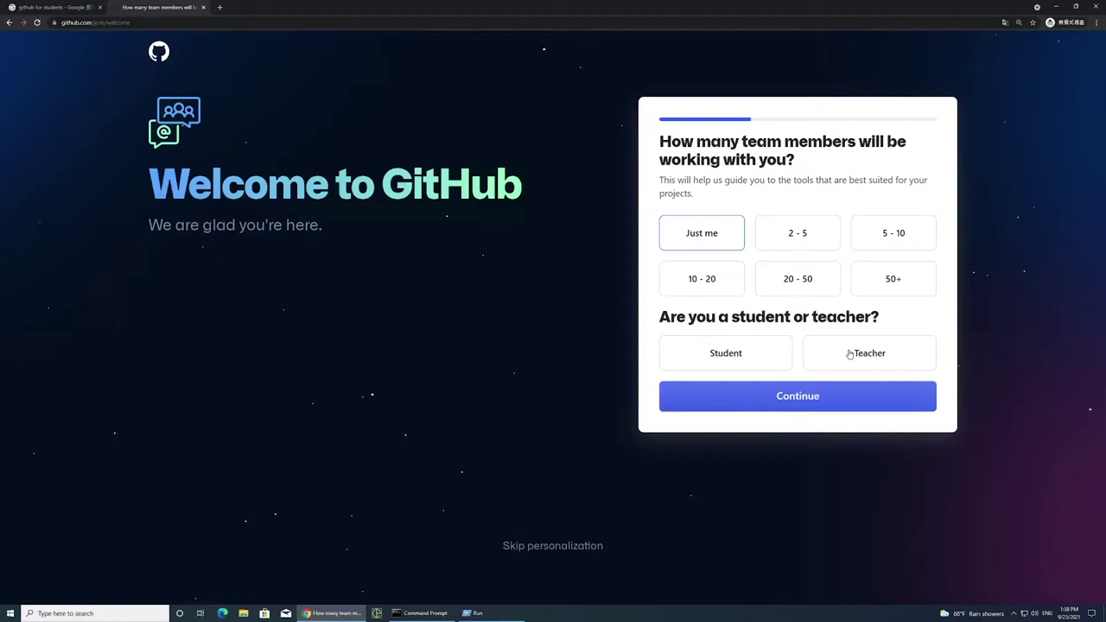
click(849, 354)
click(808, 401)
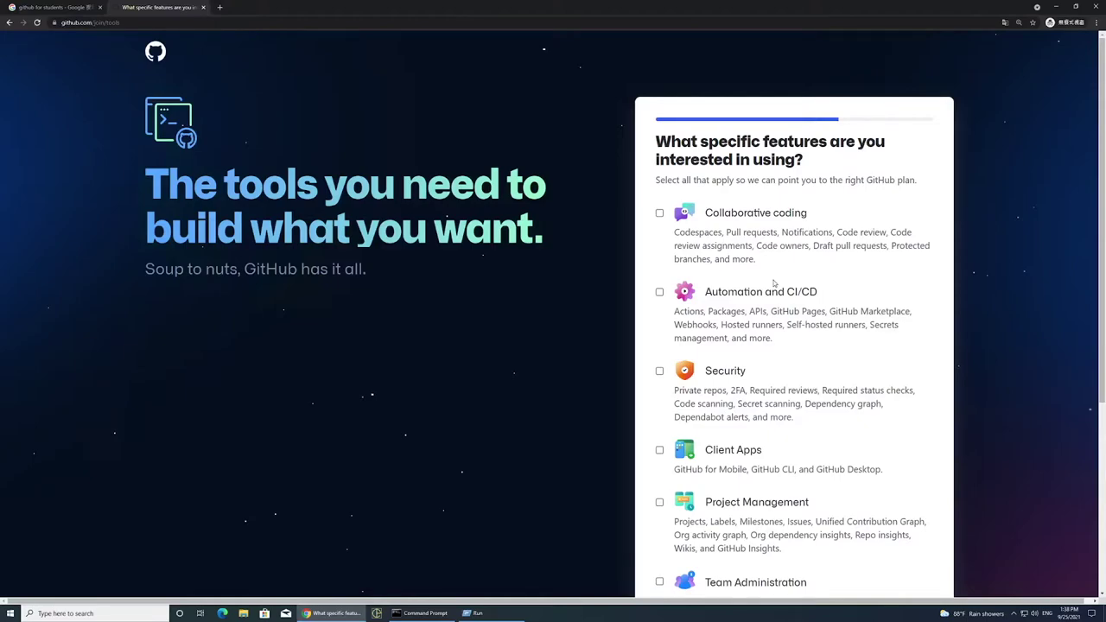
- Select Security as the feature of interest and continue to the recommended plans
scroll(717, 322, down, 1)
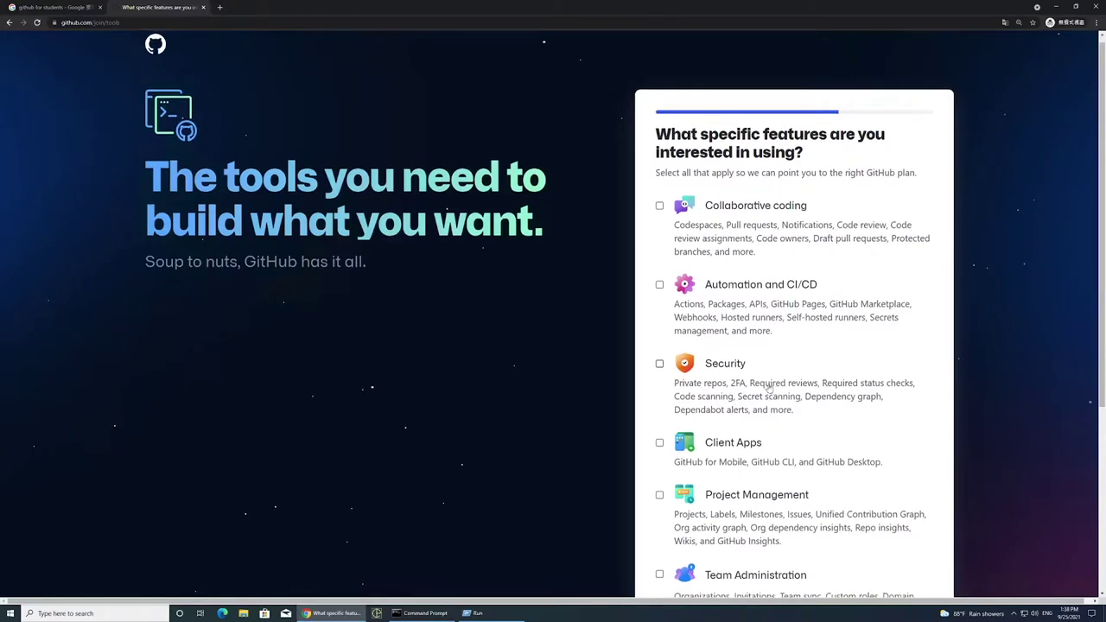
click(661, 360)
scroll(662, 361, down, 1)
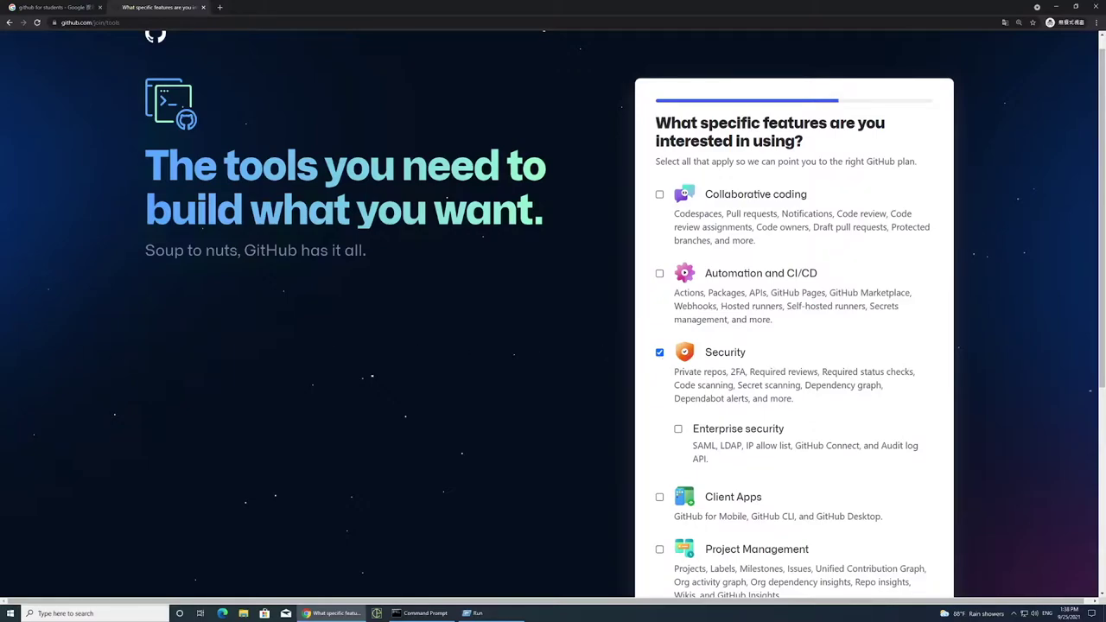
scroll(746, 474, down, 1)
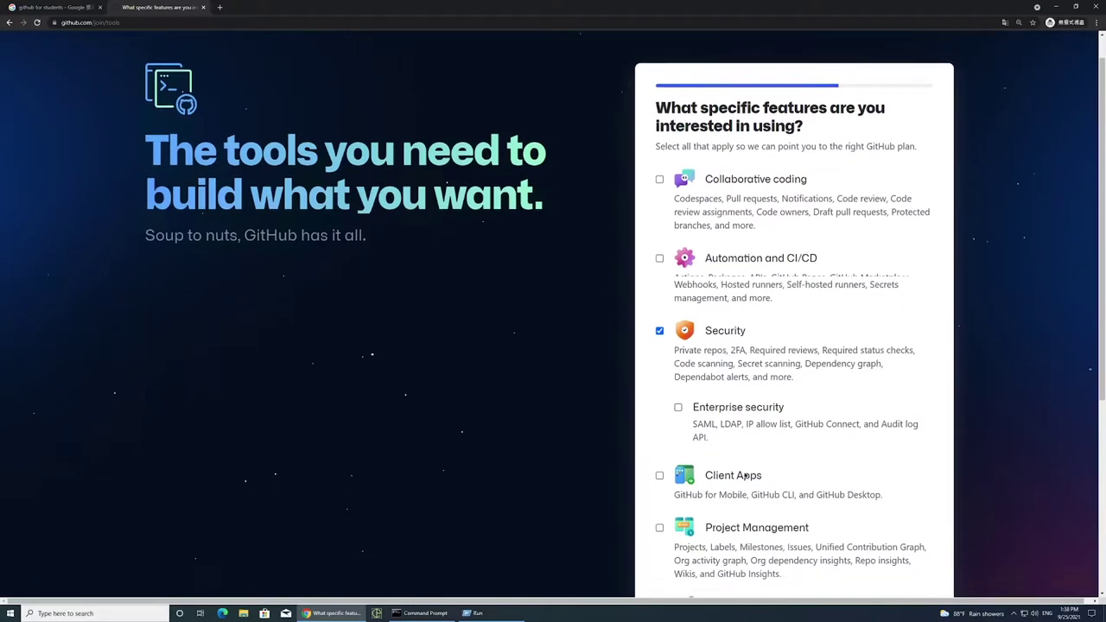
scroll(745, 475, down, 3)
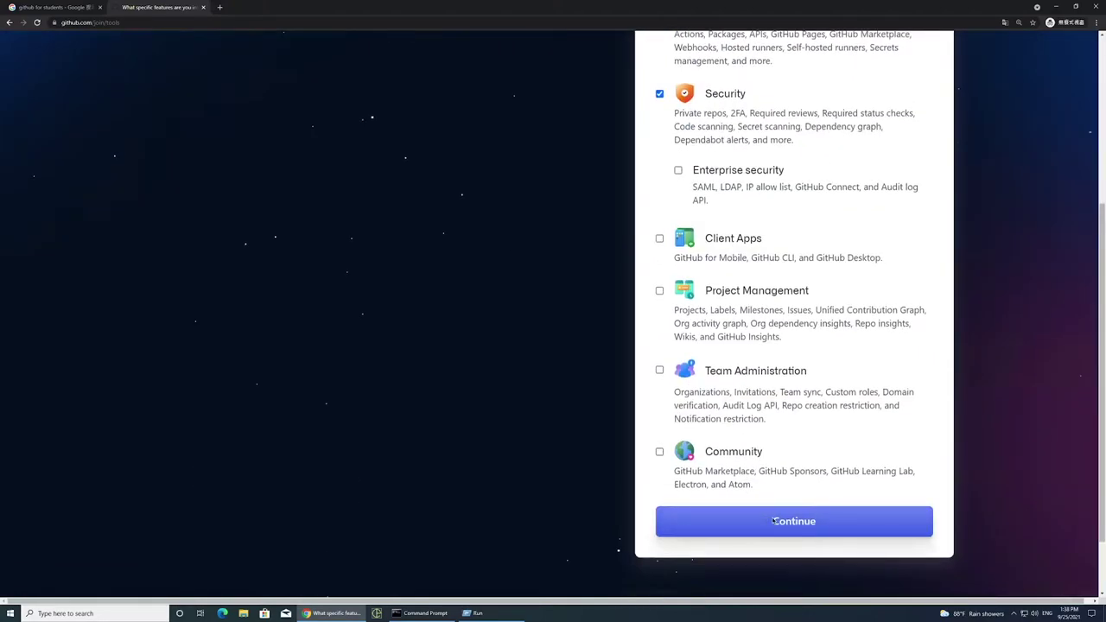
click(774, 522)
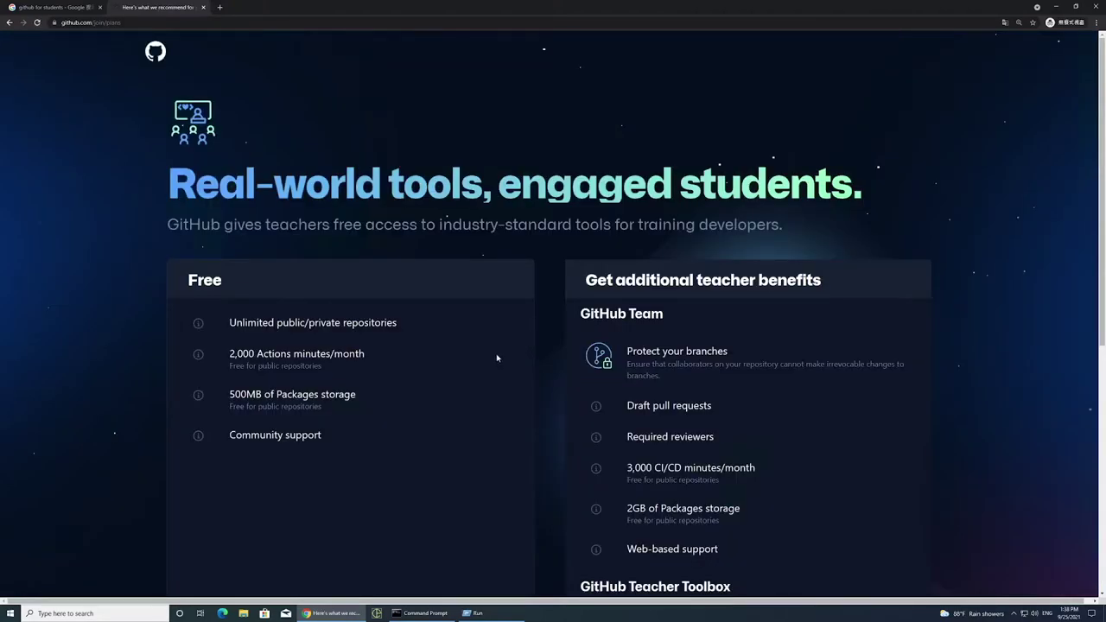
- Review the Free versus GitHub Team plan benefits, then choose 'Apply for your GitHub teacher benefits'
scroll(497, 358, down, 1)
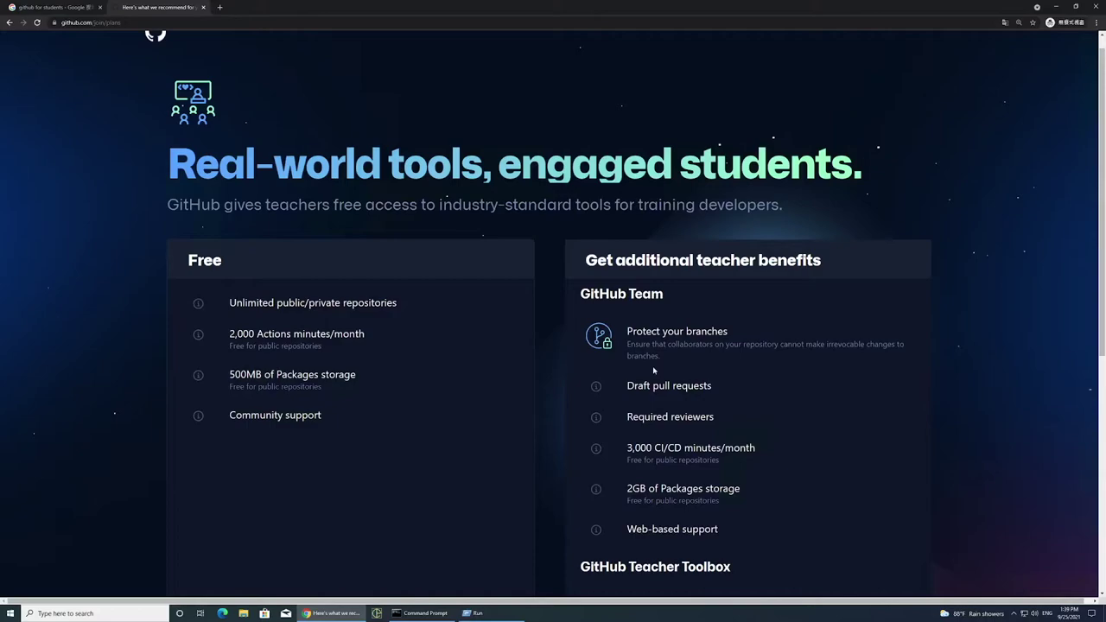
scroll(654, 370, down, 1)
scroll(559, 313, down, 1)
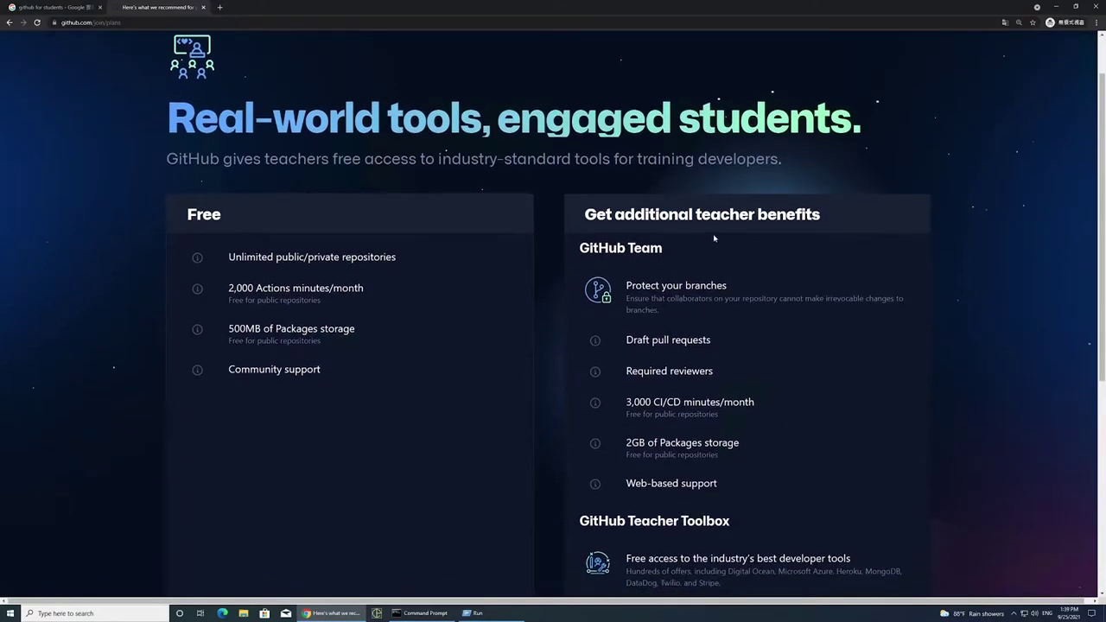
scroll(605, 311, down, 2)
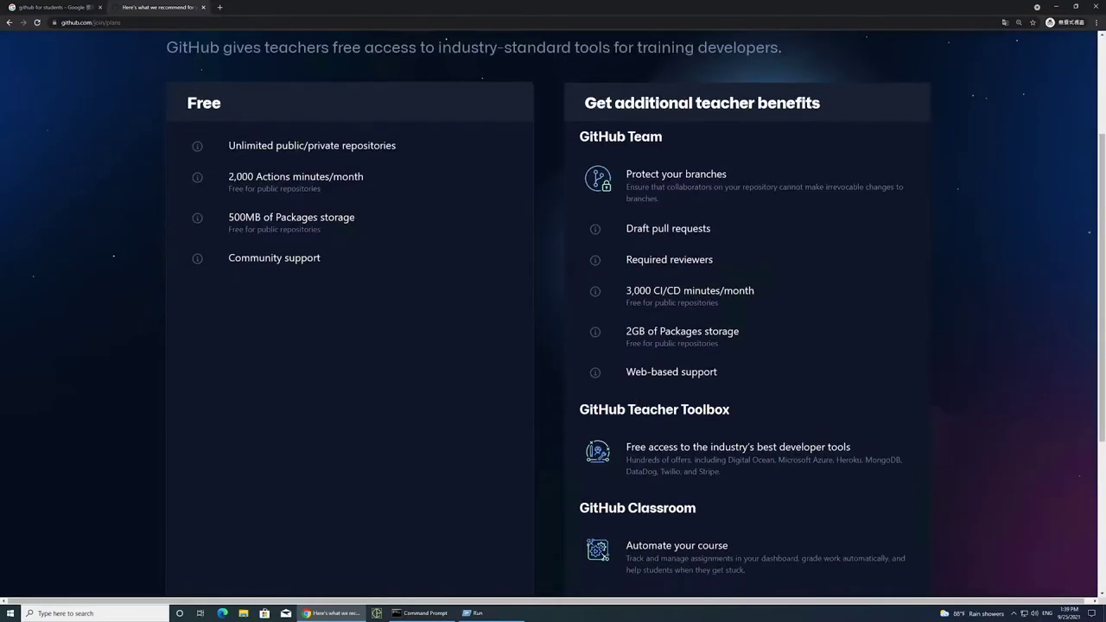
scroll(553, 311, down, 2)
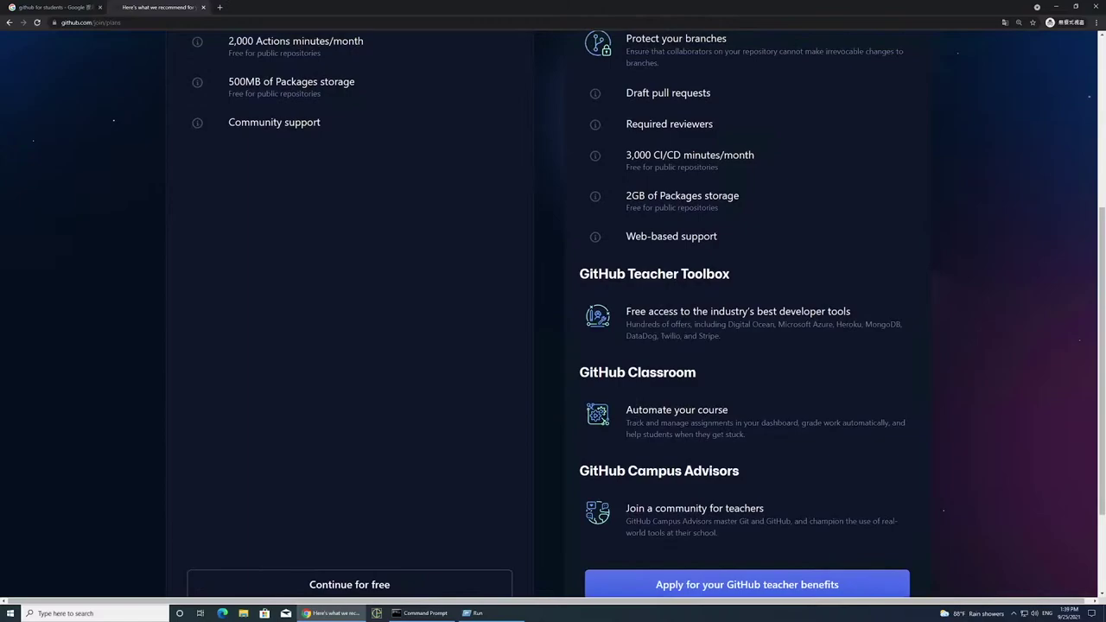
scroll(553, 312, down, 1)
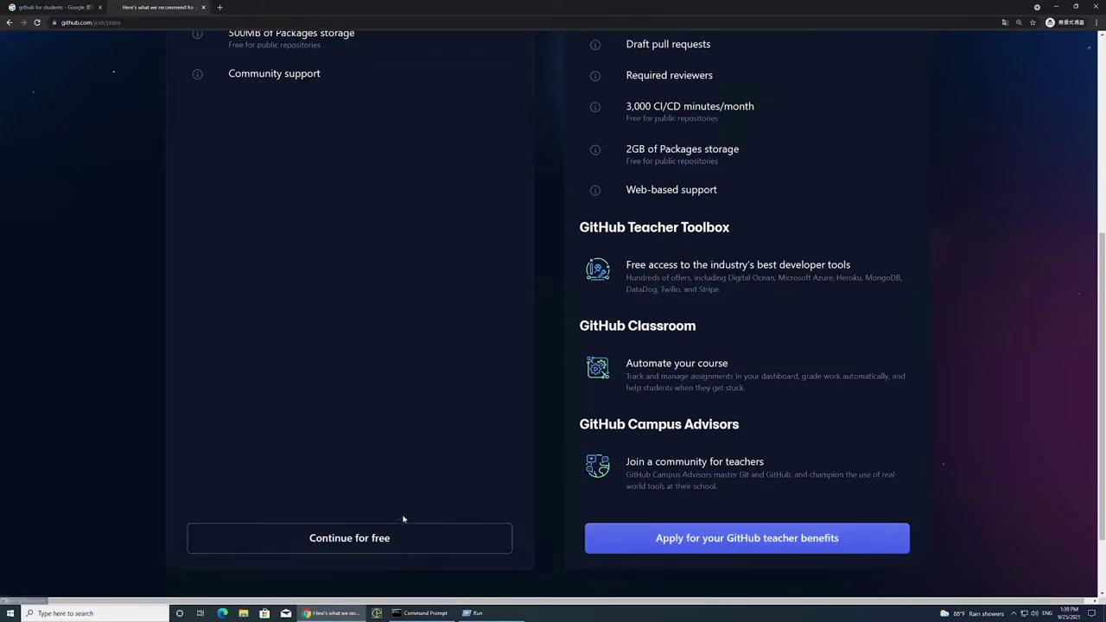
scroll(400, 510, up, 1)
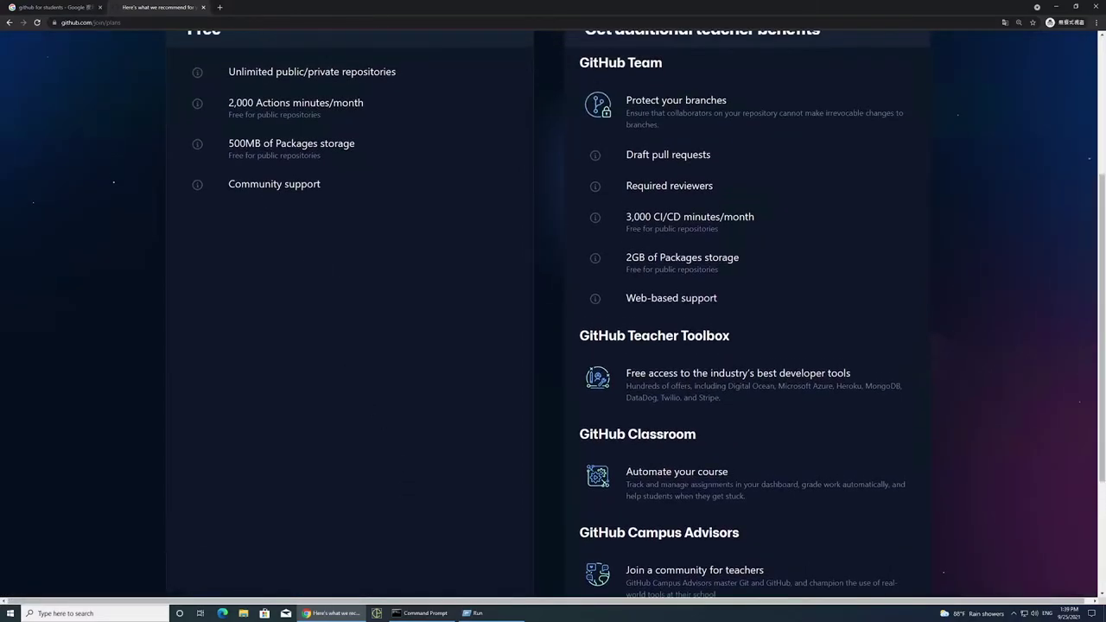
scroll(300, 322, down, 1)
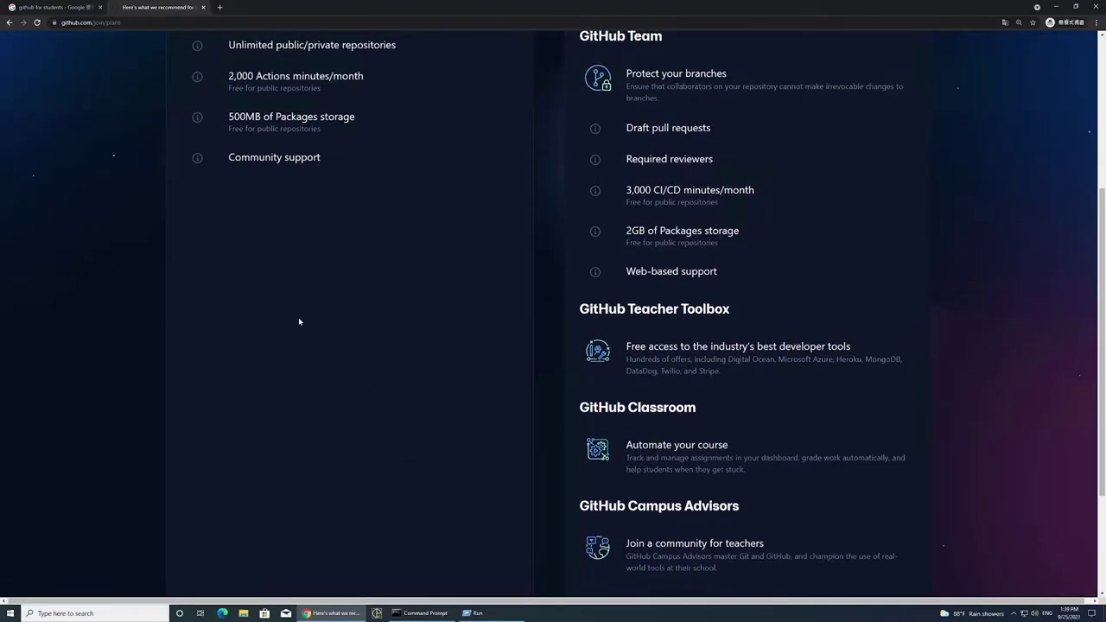
scroll(655, 261, up, 1)
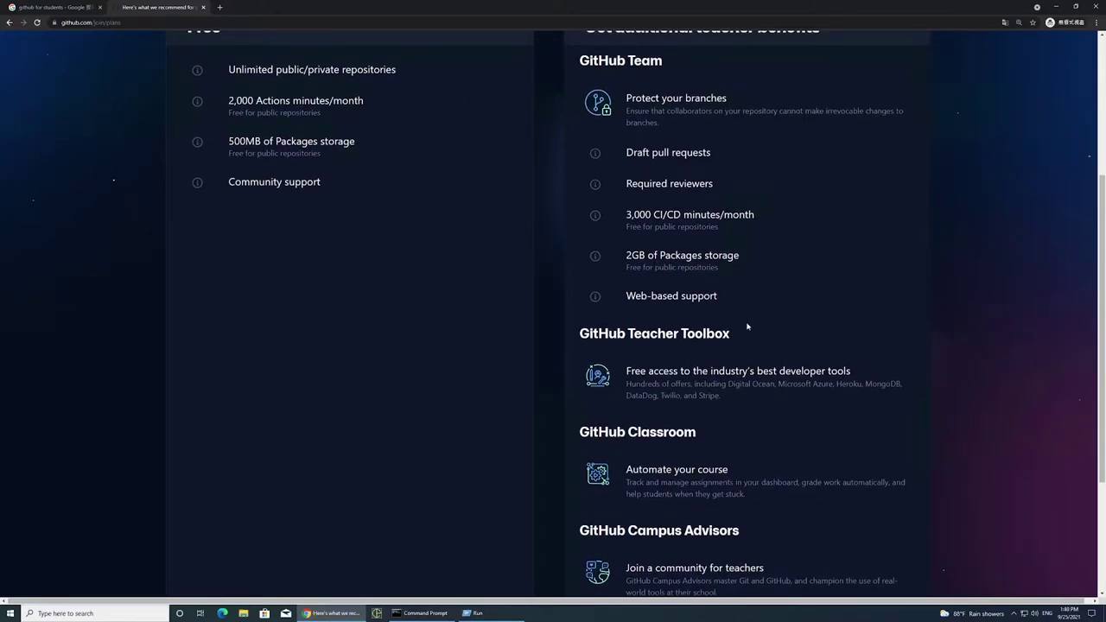
scroll(767, 398, down, 3)
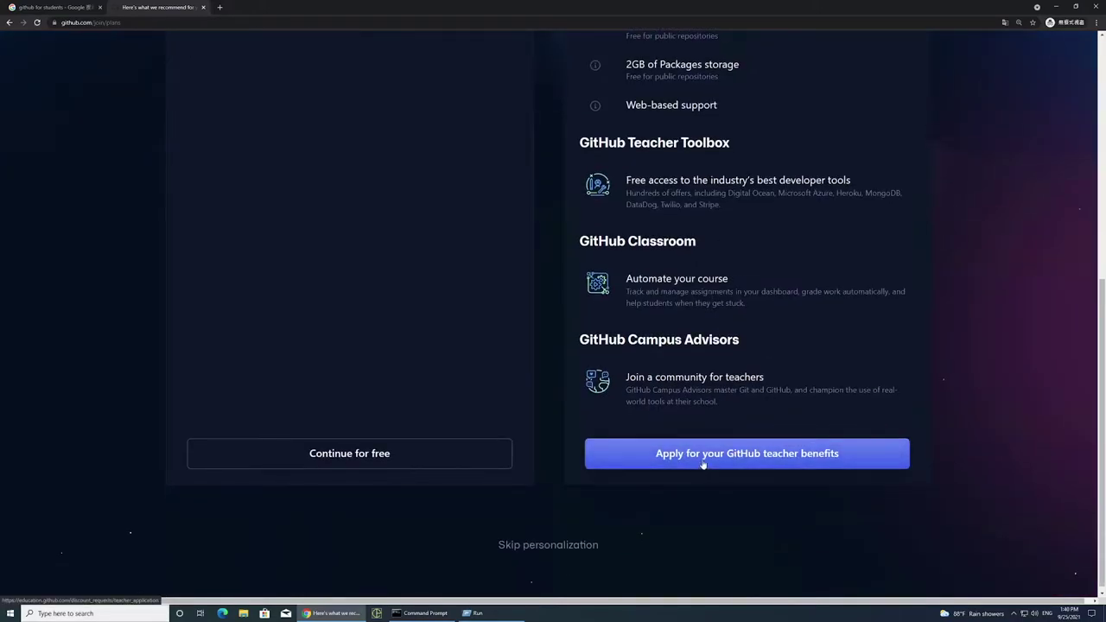
click(704, 461)
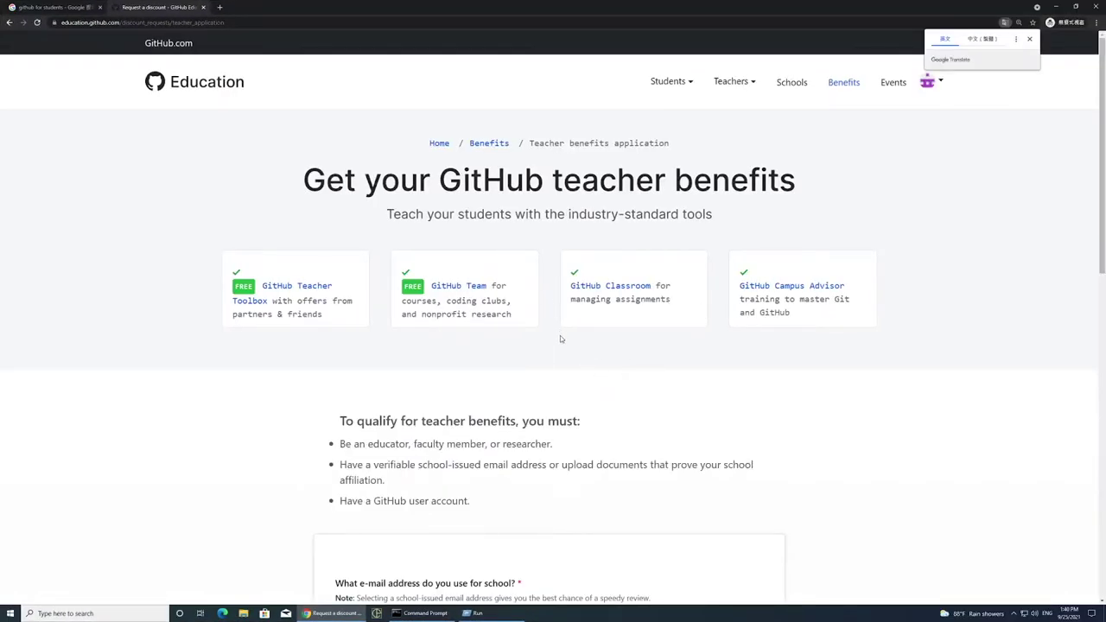
- Answer 'How do you plan to use GitHub?' with 'Used for teaching Computer Programming' and continue
scroll(566, 375, down, 2)
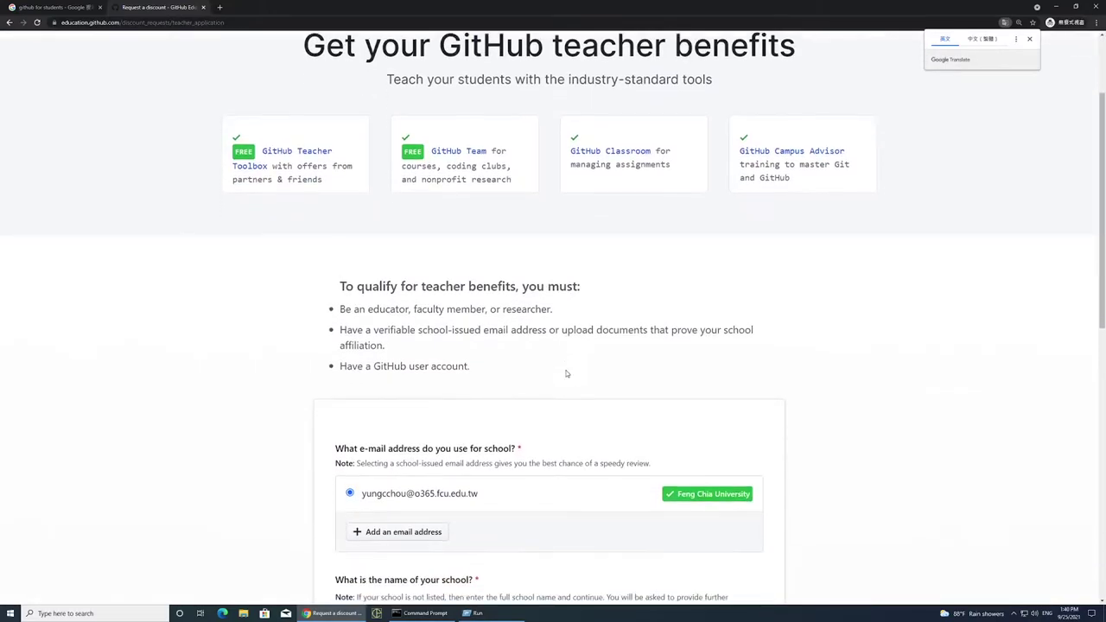
scroll(566, 374, down, 3)
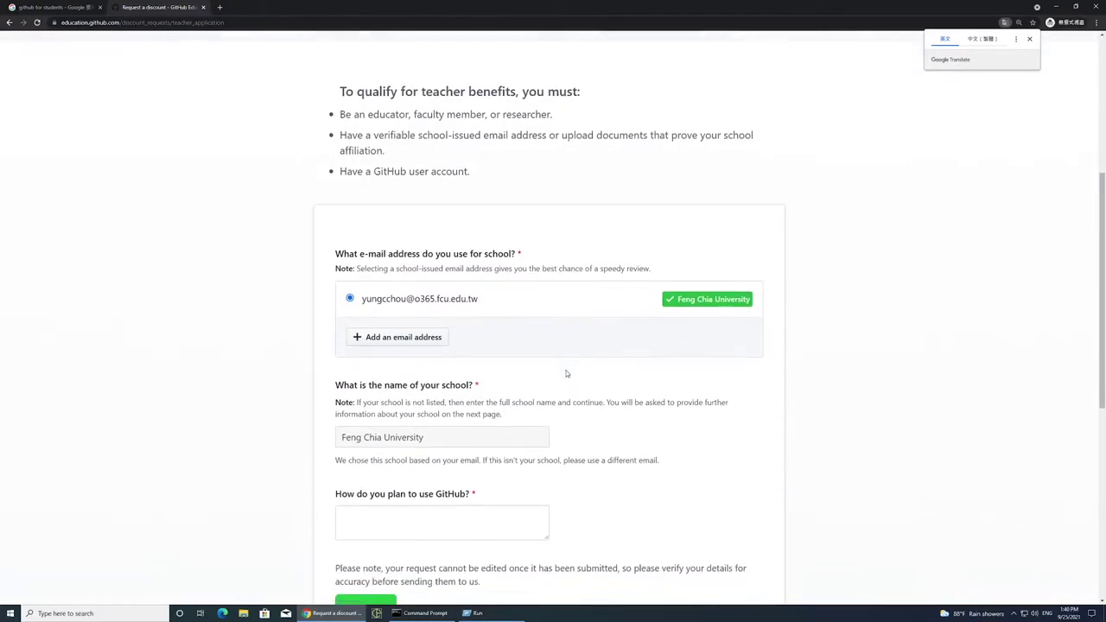
scroll(524, 444, down, 1)
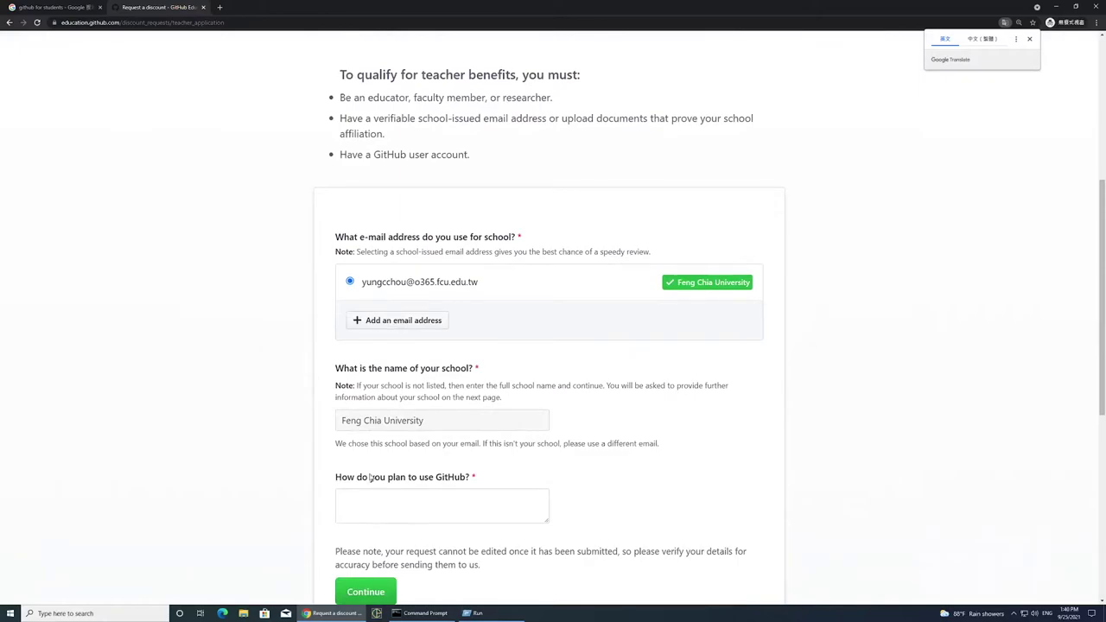
click(447, 504)
text(Use for teaching Computer Programming)
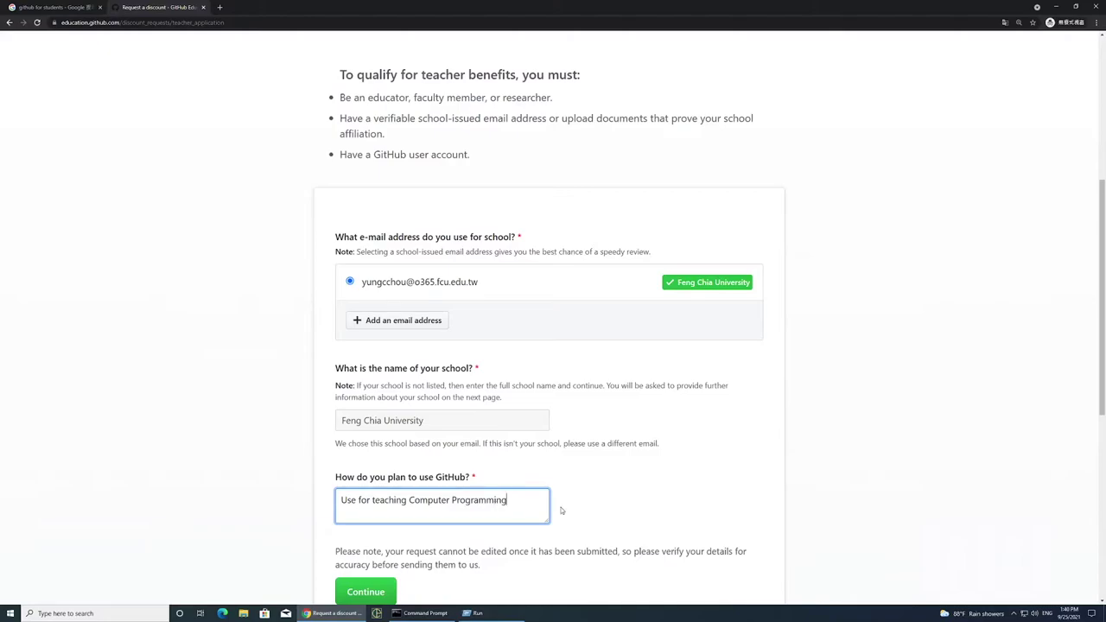
click(358, 501)
text(d)
scroll(398, 447, down, 1)
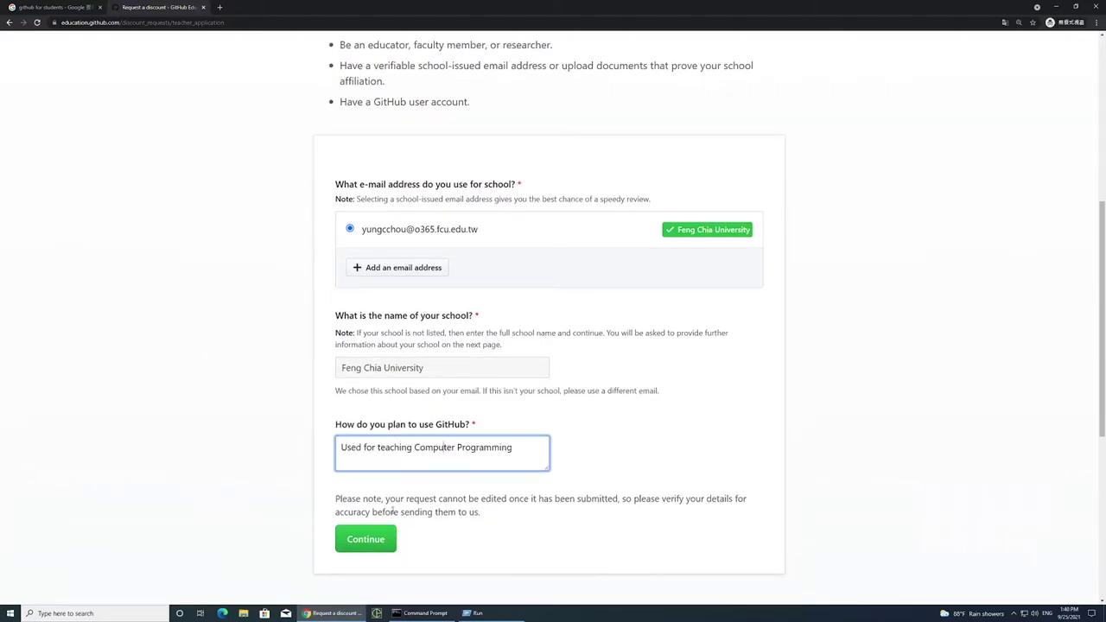
click(377, 537)
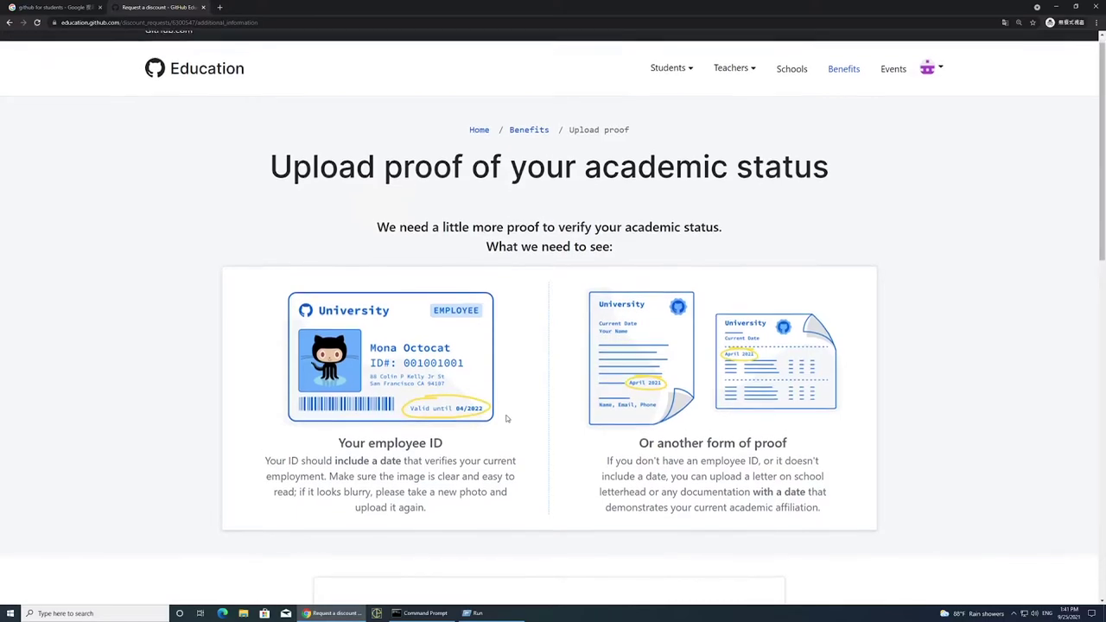
- Scroll through the Upload proof of your academic status page down to Process my application
scroll(507, 420, down, 4)
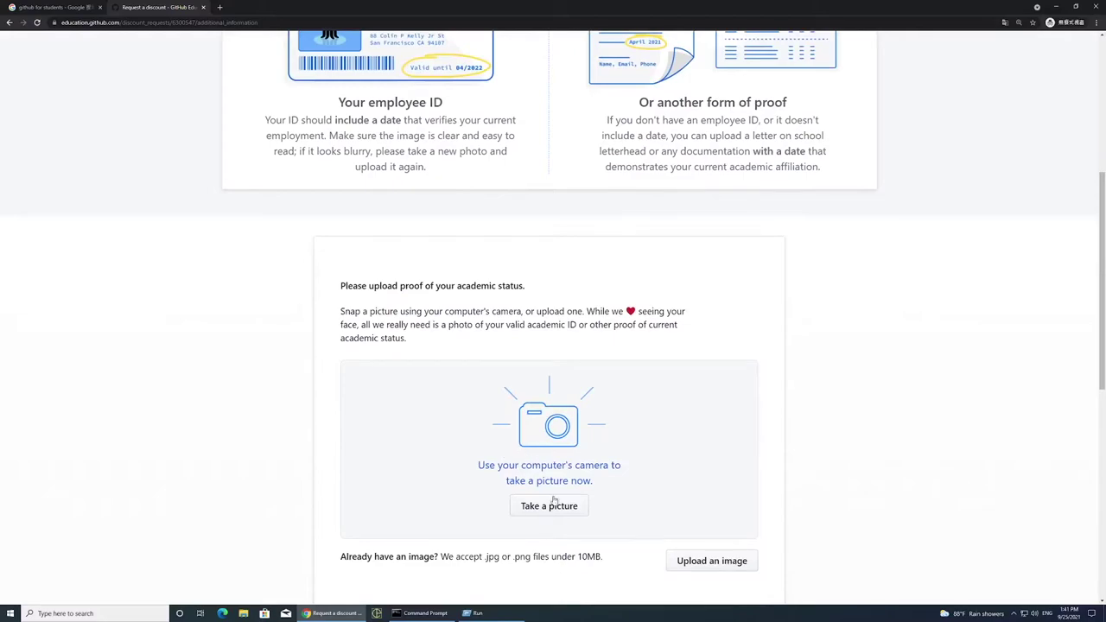
scroll(553, 510, down, 1)
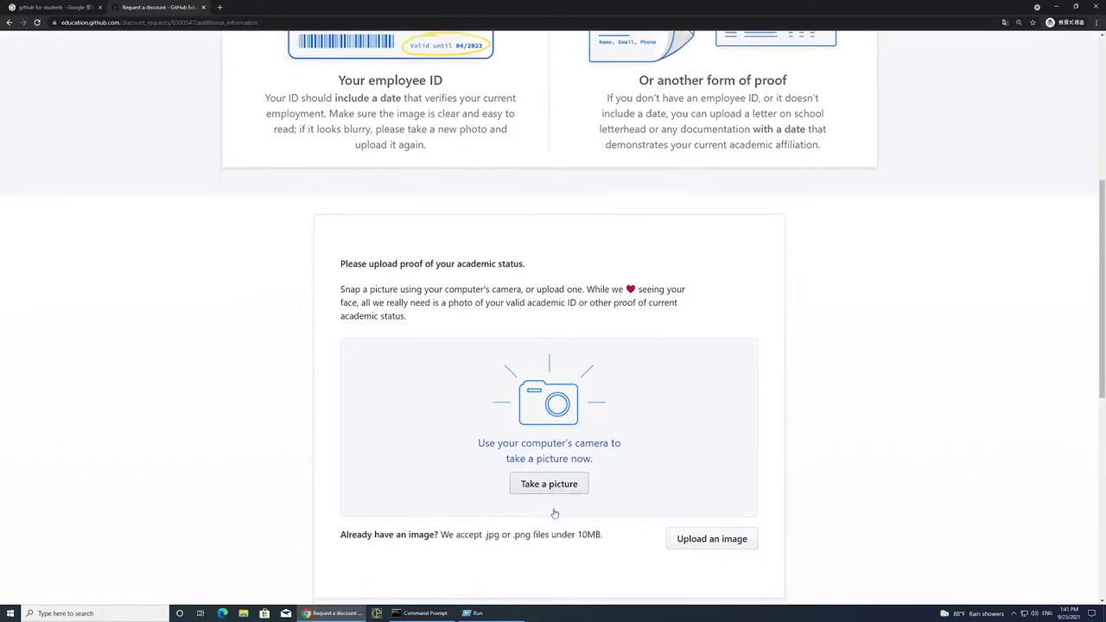
scroll(555, 515, down, 1)
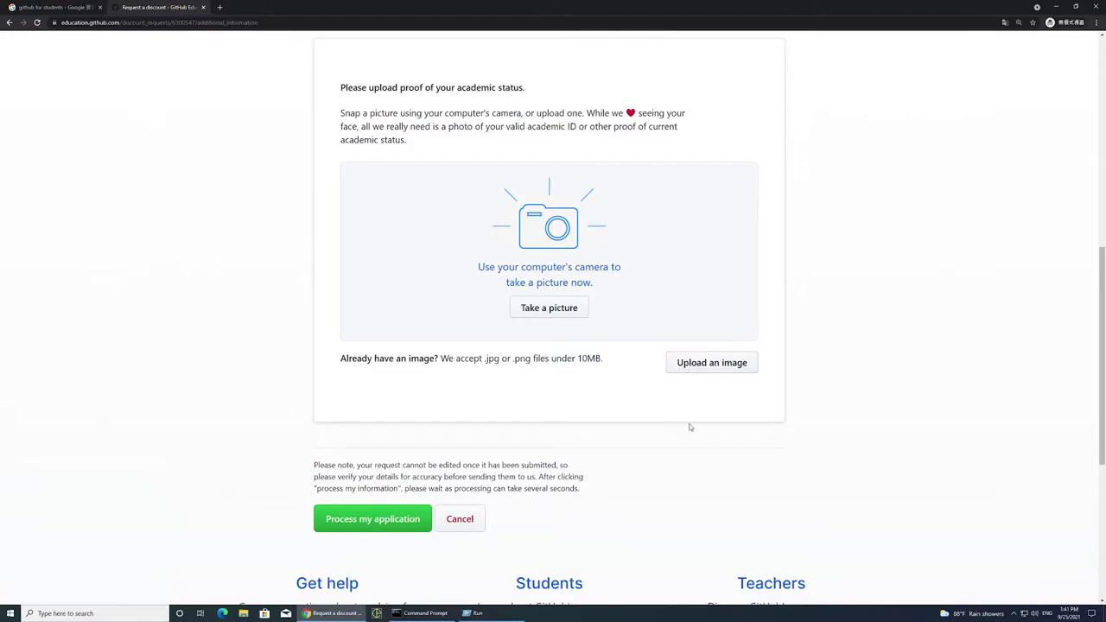
scroll(690, 427, down, 1)
scroll(690, 427, down, 1)
scroll(690, 427, down, 1)
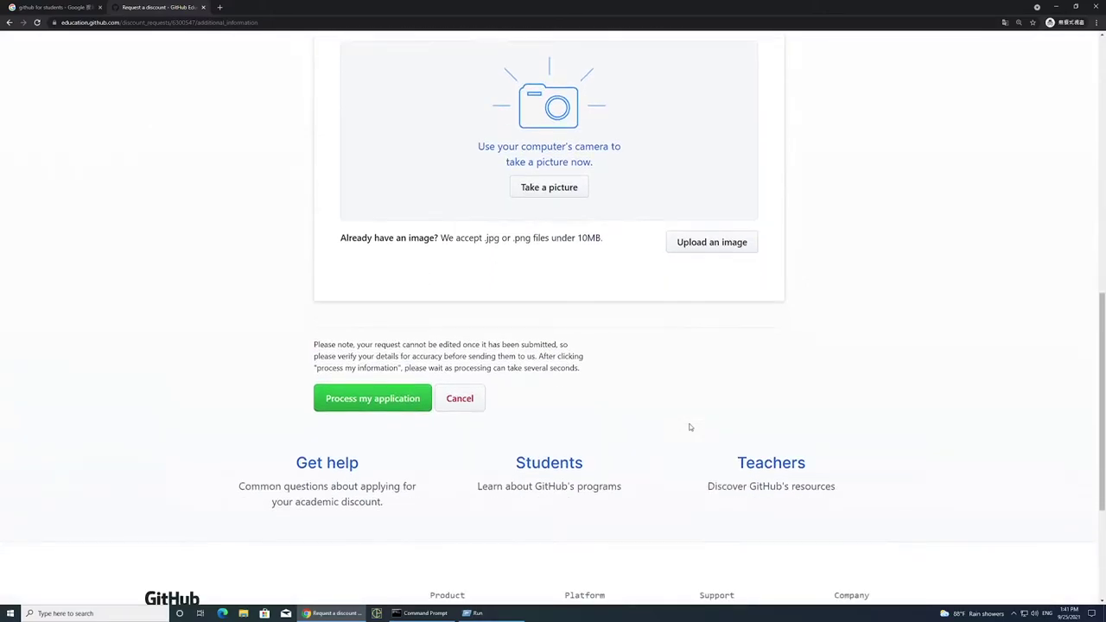
scroll(689, 427, up, 2)
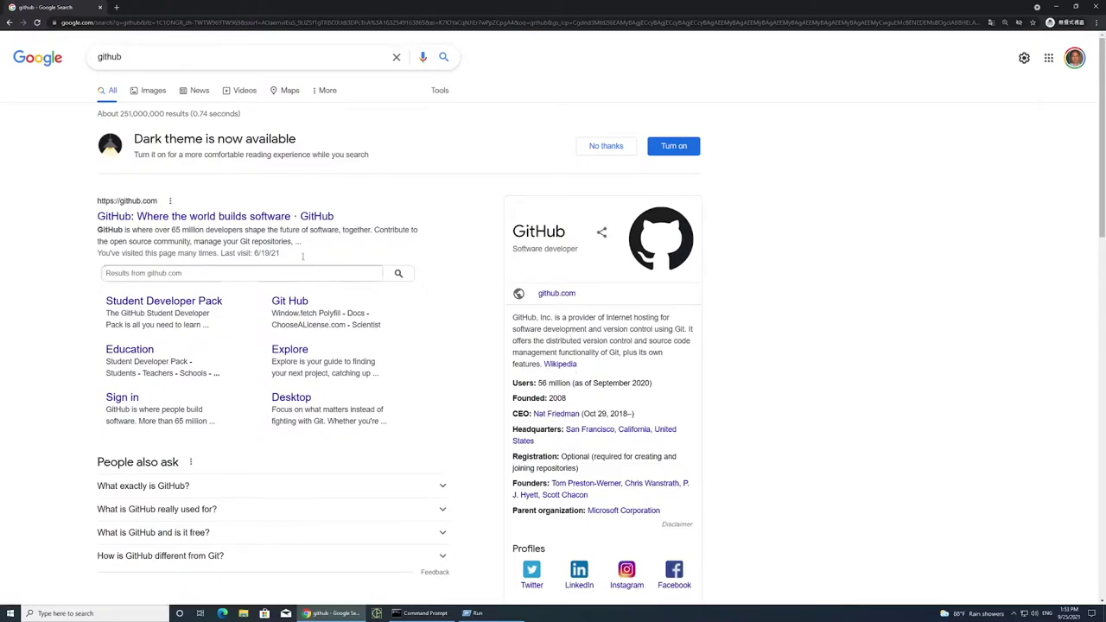
- Open github.com from the results and sign in with the saved e-mail and the account password
click(216, 216)
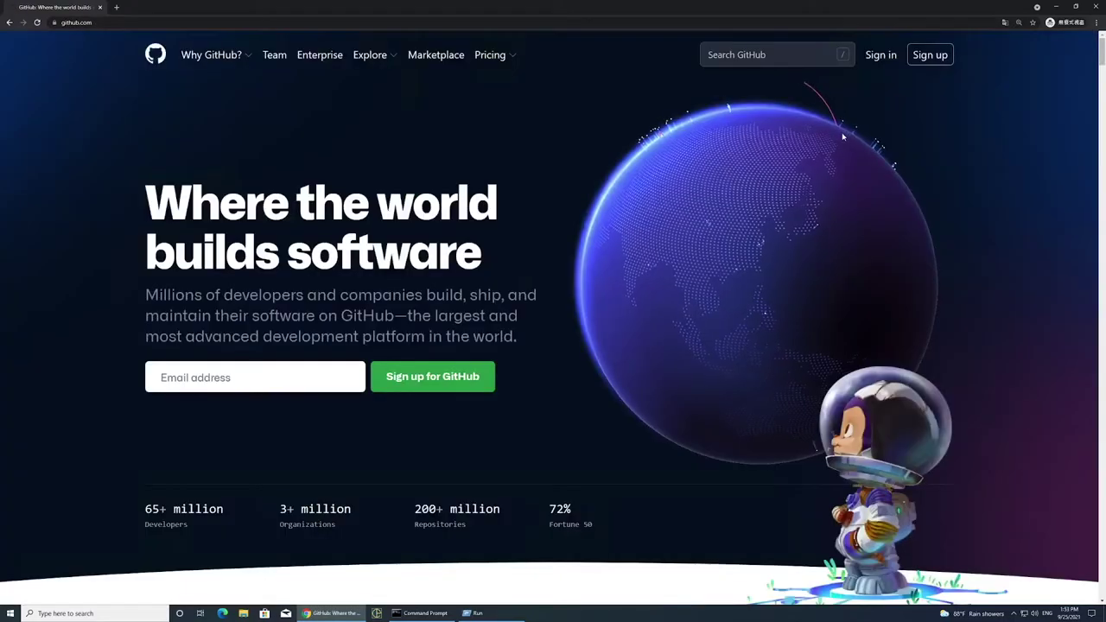
click(880, 55)
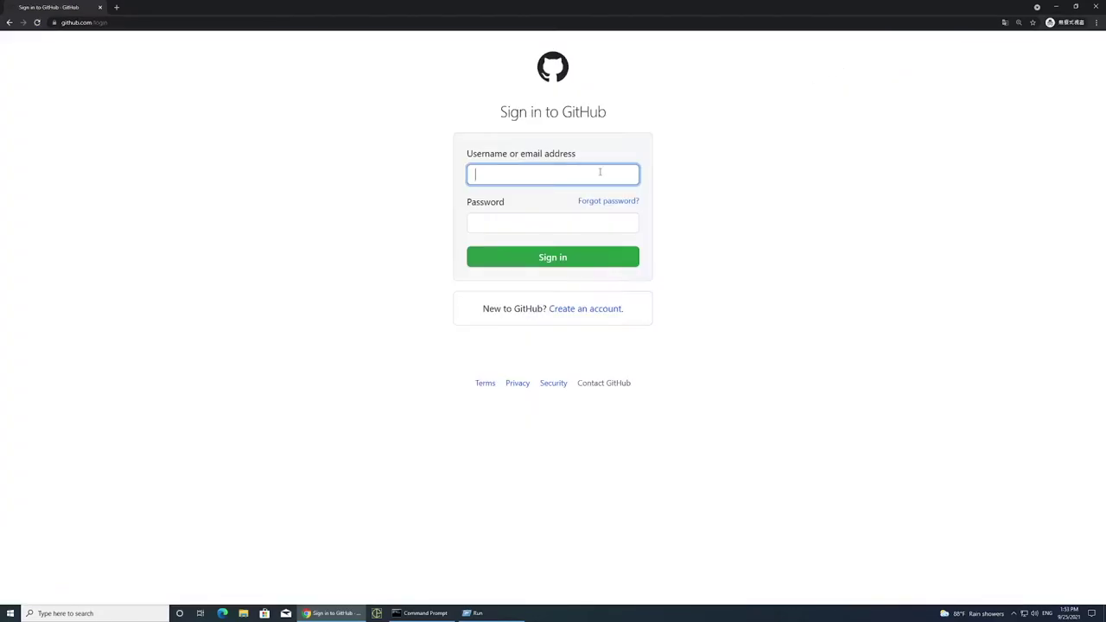
click(600, 172)
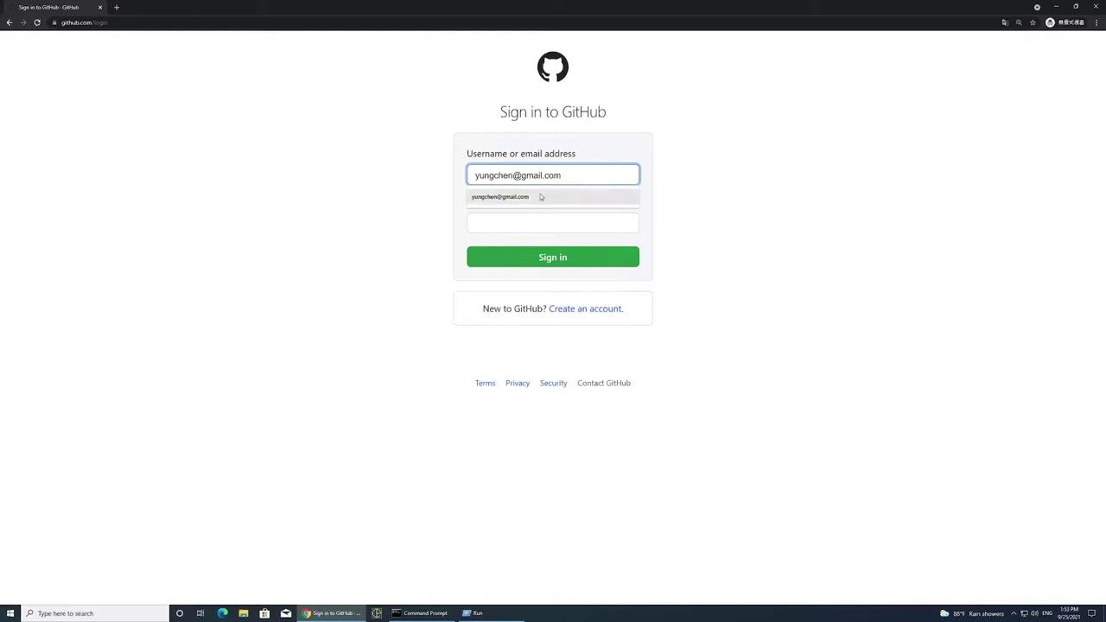
click(520, 198)
click(512, 220)
text(p)
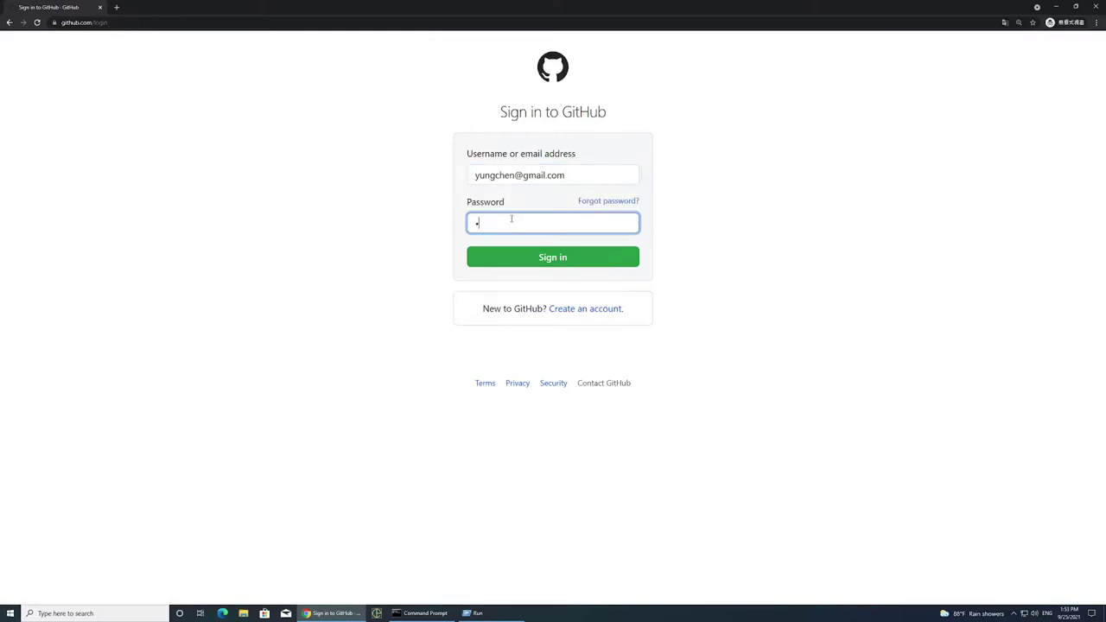
key(BackSpace)
key(ctrl+v)
key(Return)
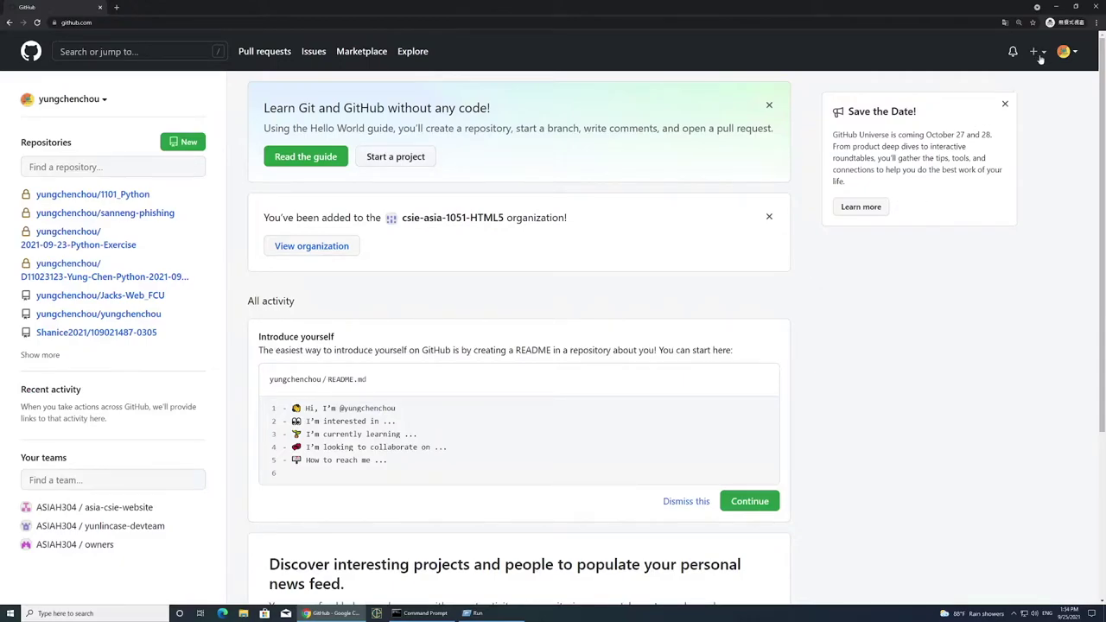
- Look over the account's public profile settings from the avatar menu
click(1070, 53)
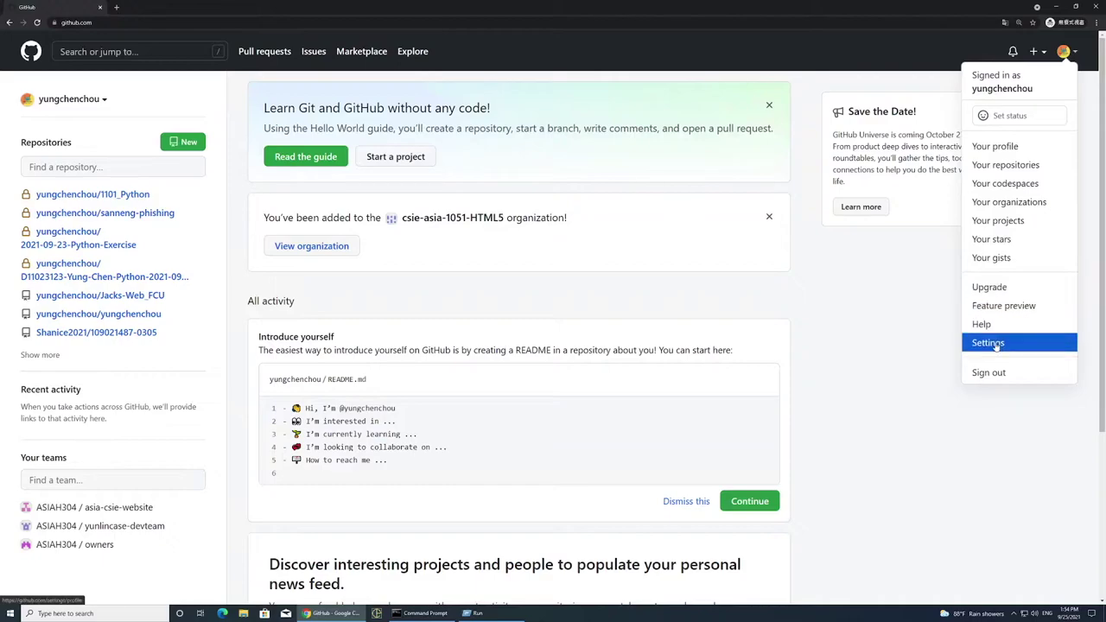
click(988, 343)
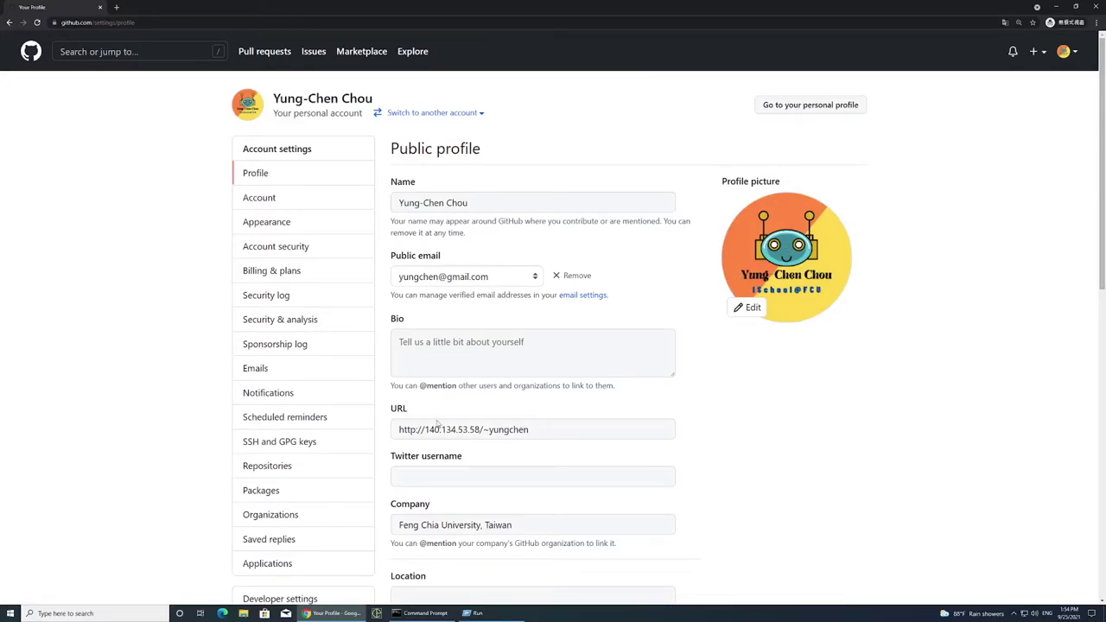
scroll(437, 437, down, 1)
scroll(438, 437, down, 2)
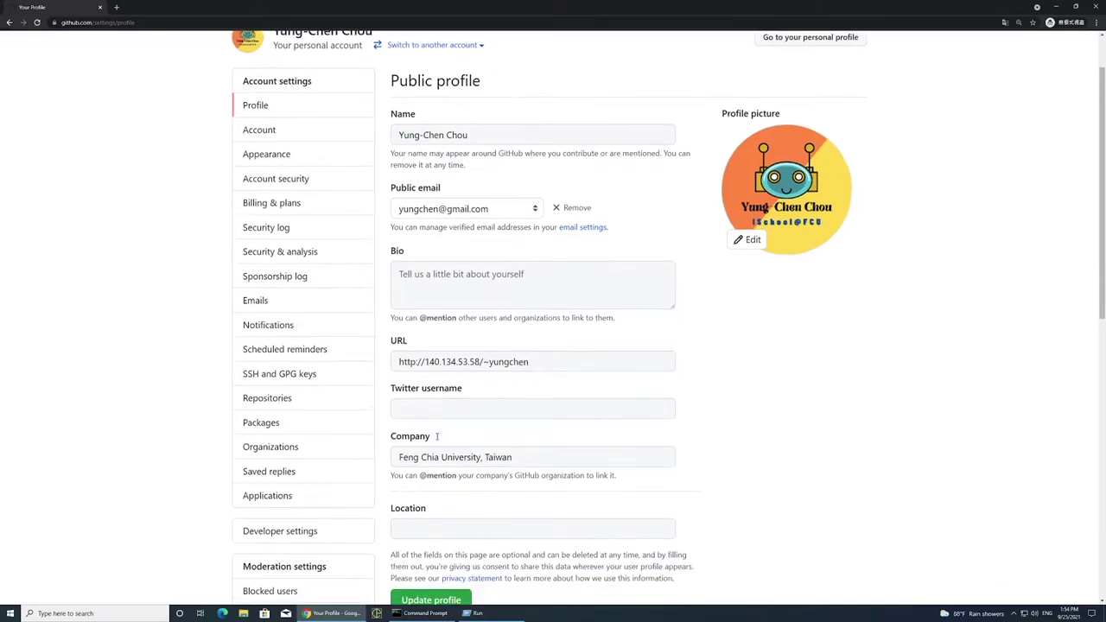
scroll(434, 259, up, 1)
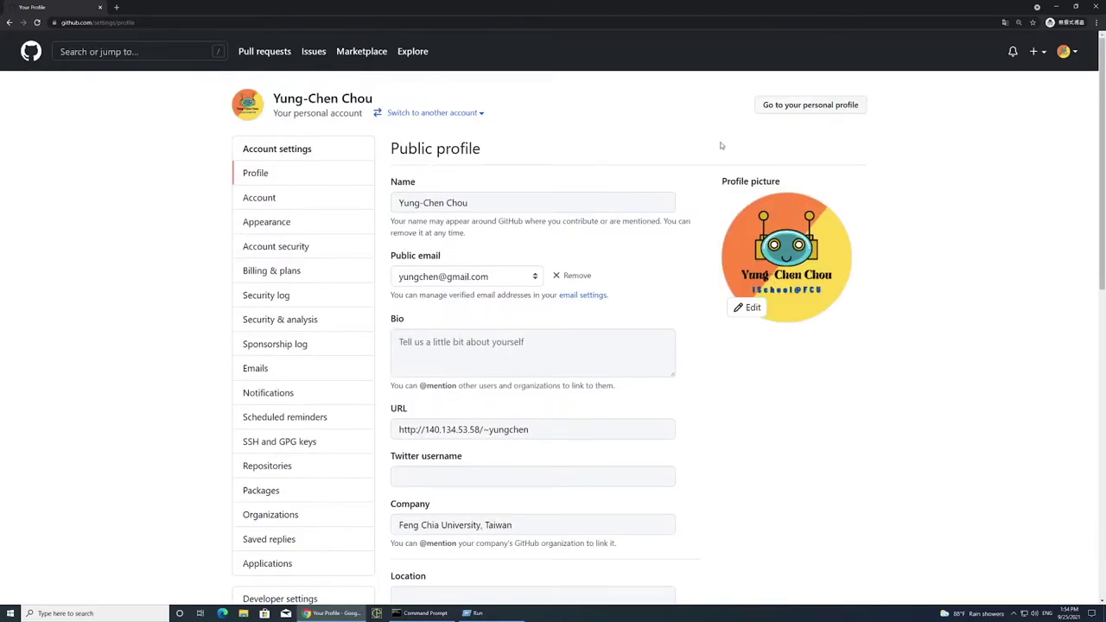
- Show the account's Your repositories list, listing its 17 repositories
click(1070, 52)
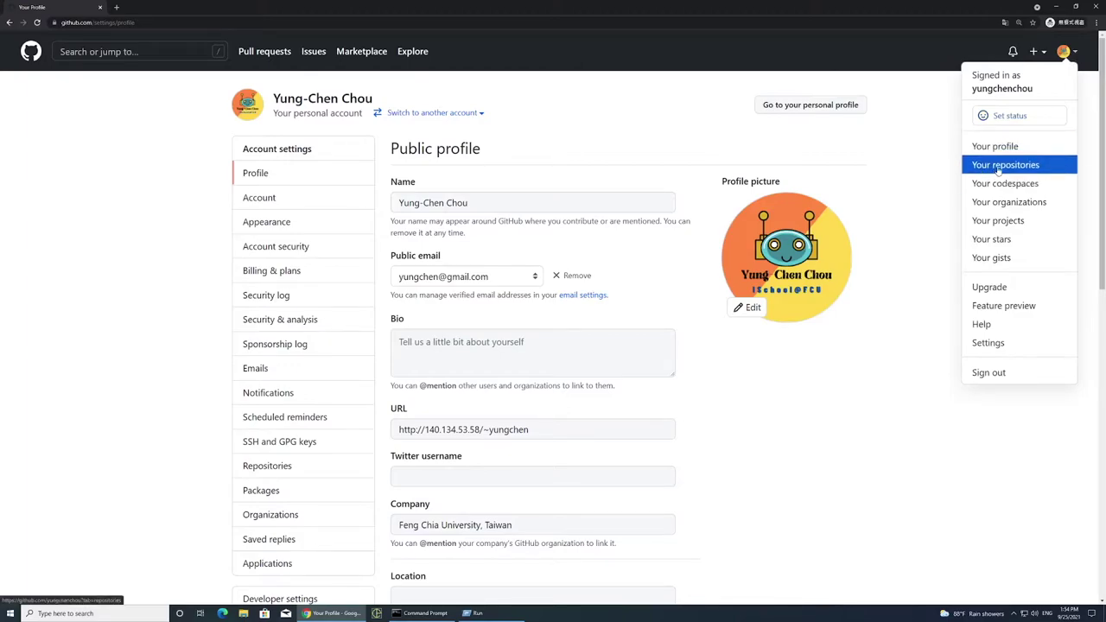
click(1029, 170)
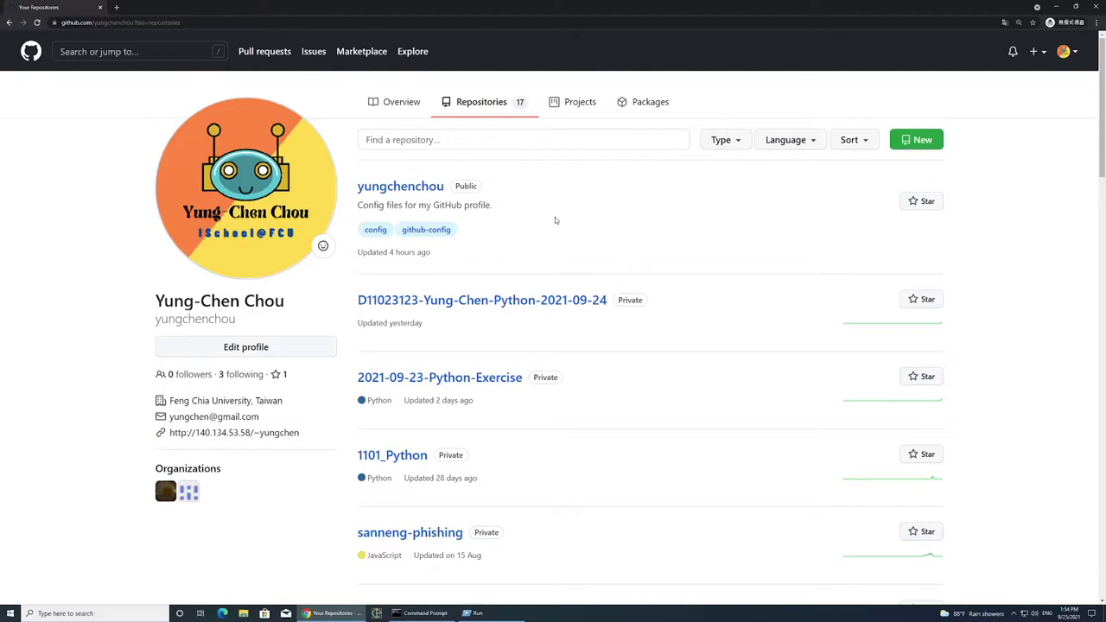
click(1068, 55)
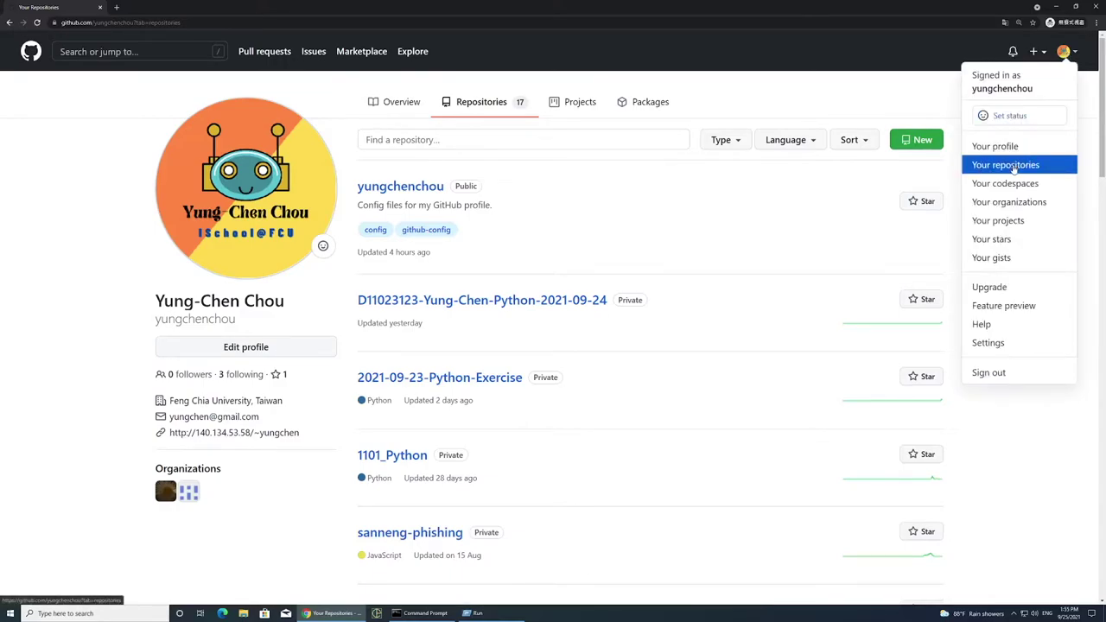
click(1013, 169)
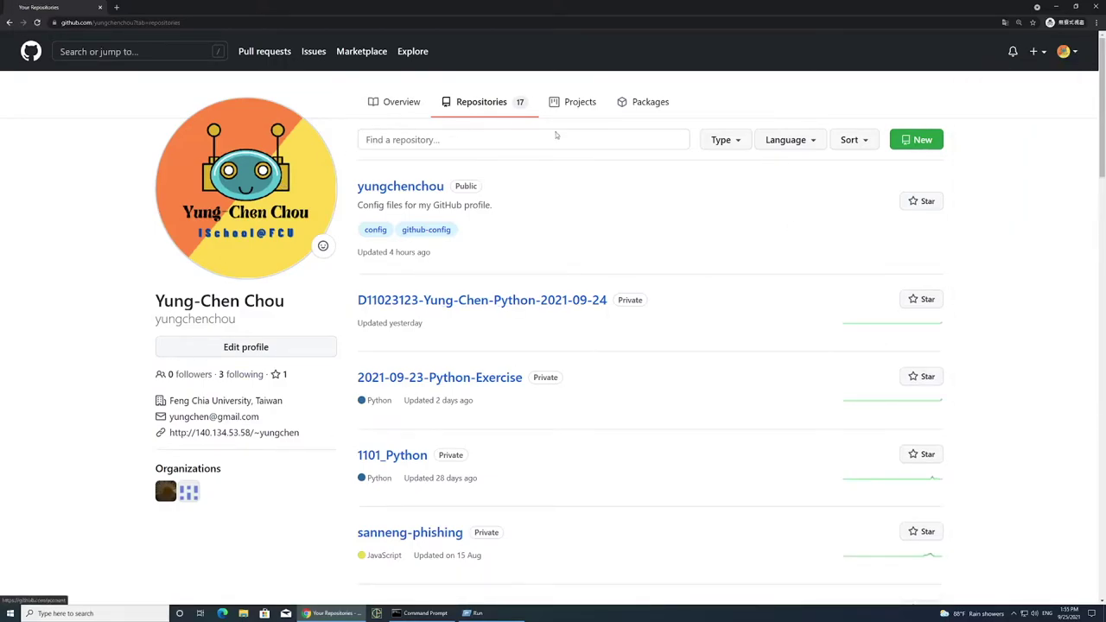
- Start a new Private repository C-language-demo1, described 'C programming demo', with a README file
click(922, 141)
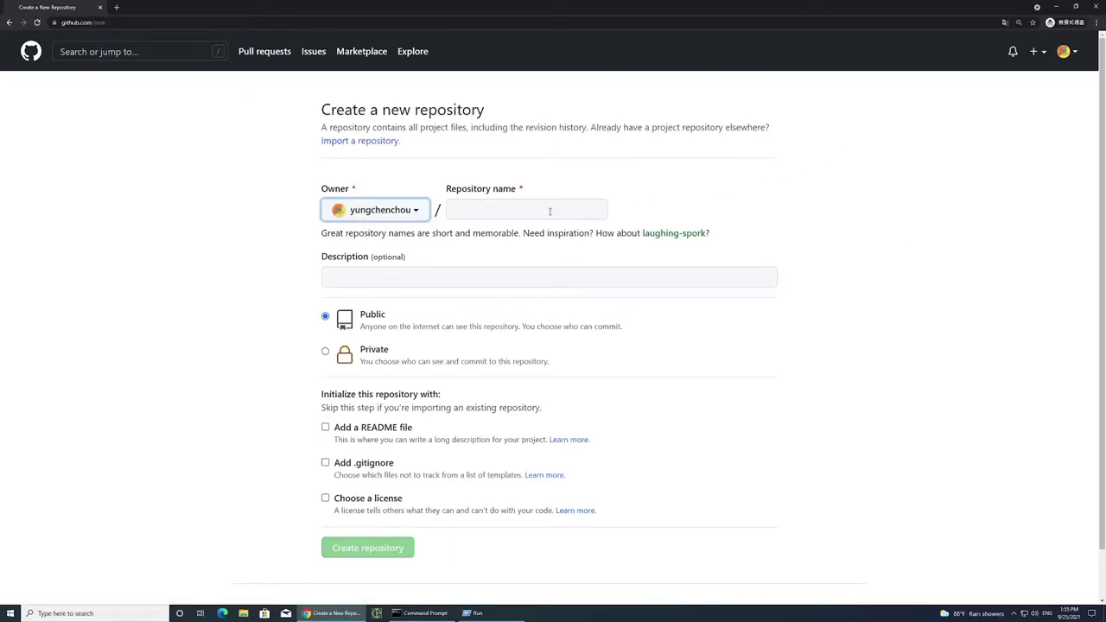
click(549, 211)
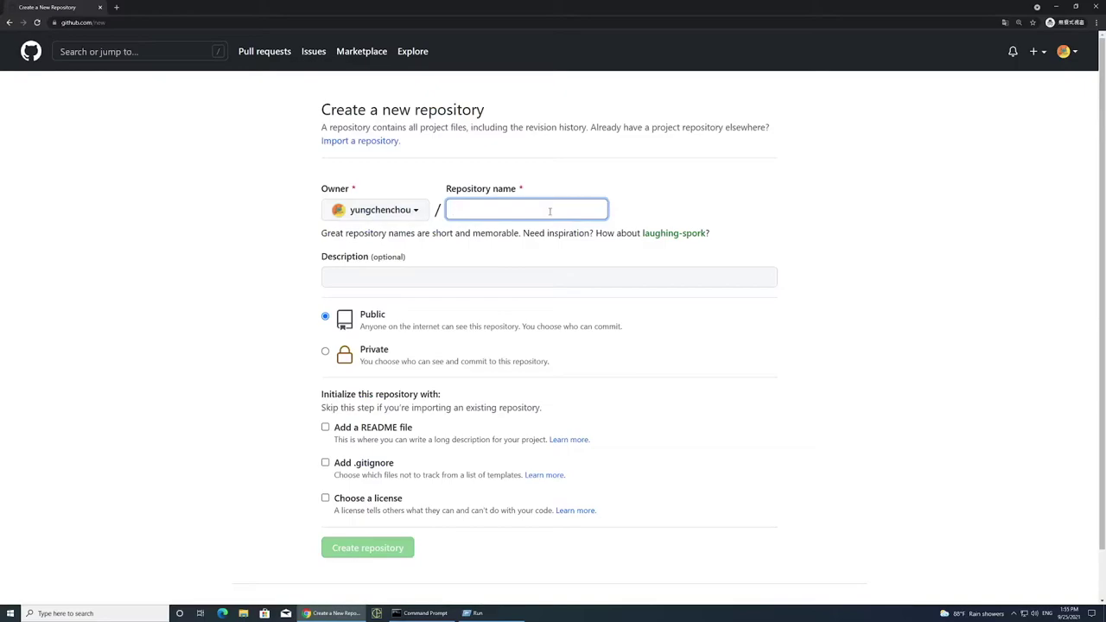
text(C)
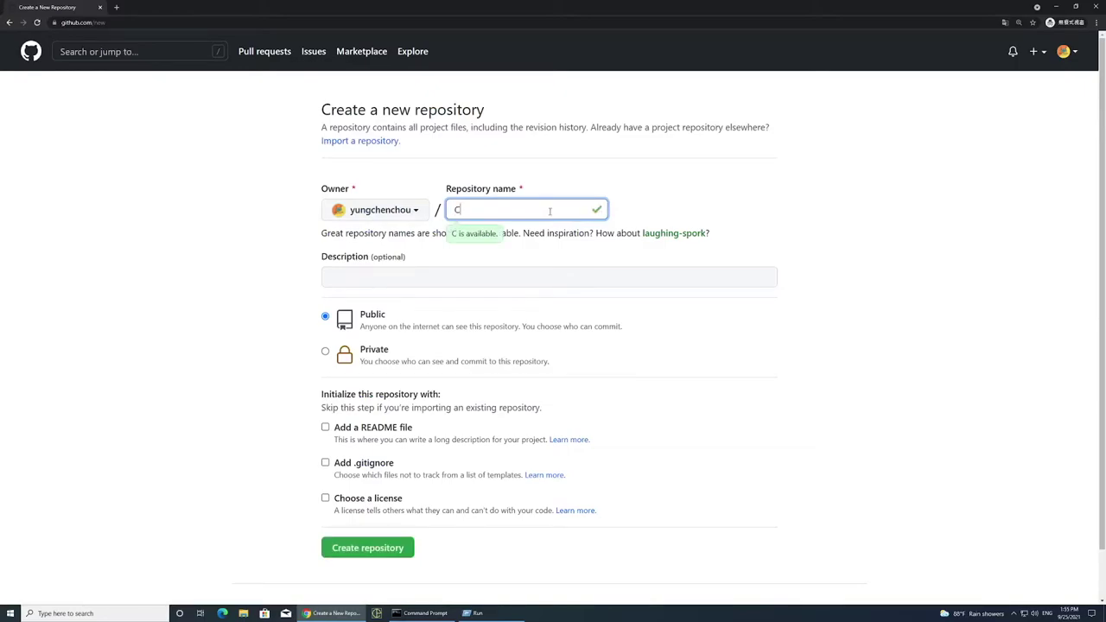
text(-language-dem)
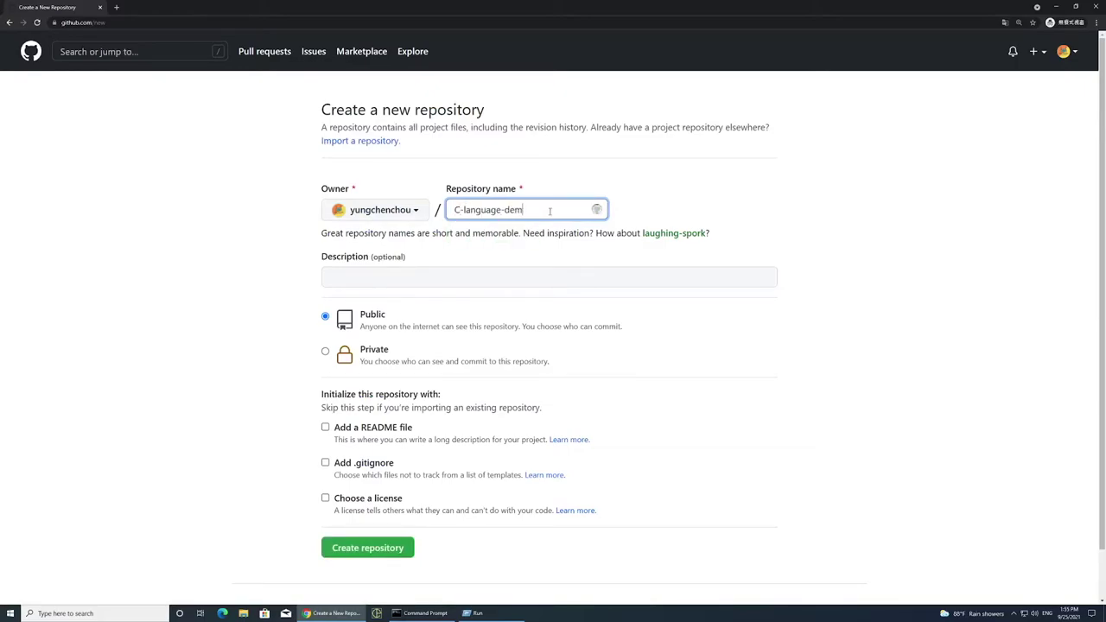
text(o1)
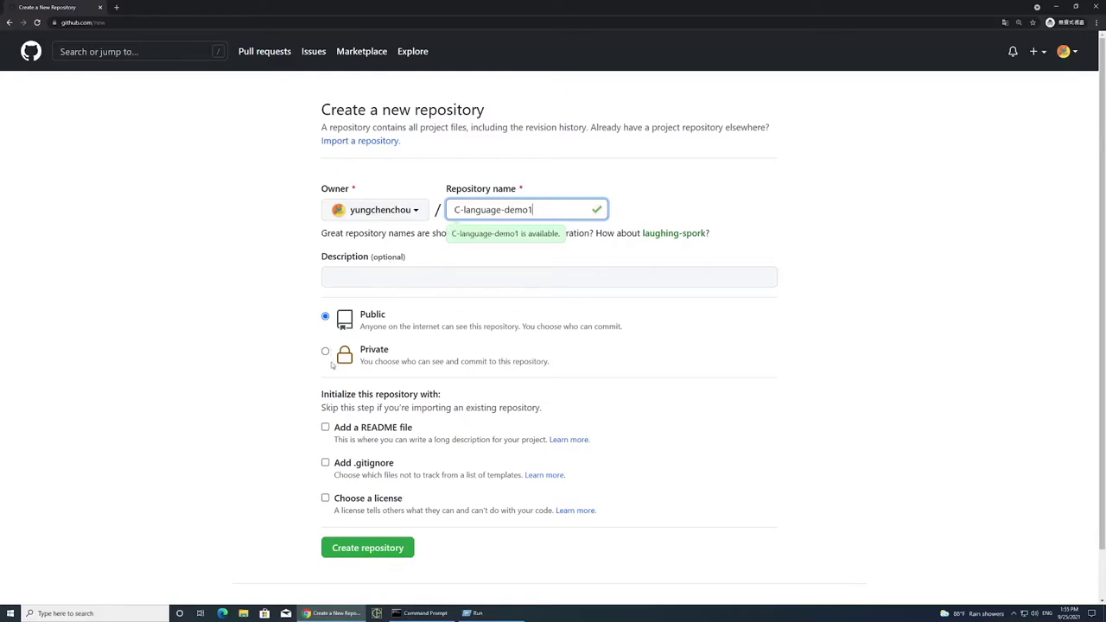
click(333, 278)
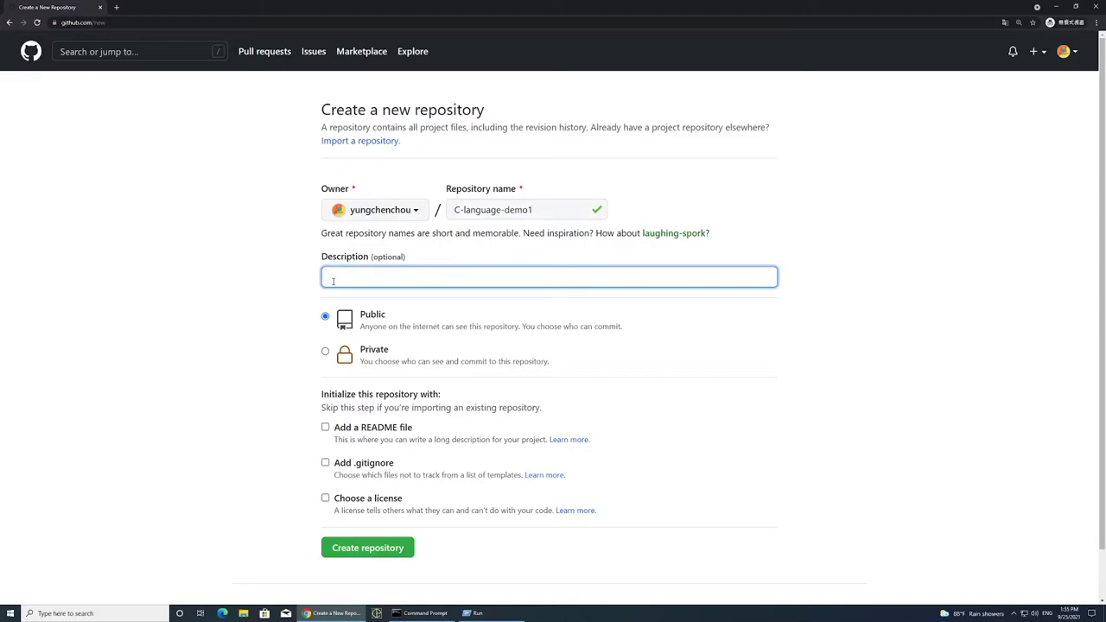
text(C programming demo)
click(325, 352)
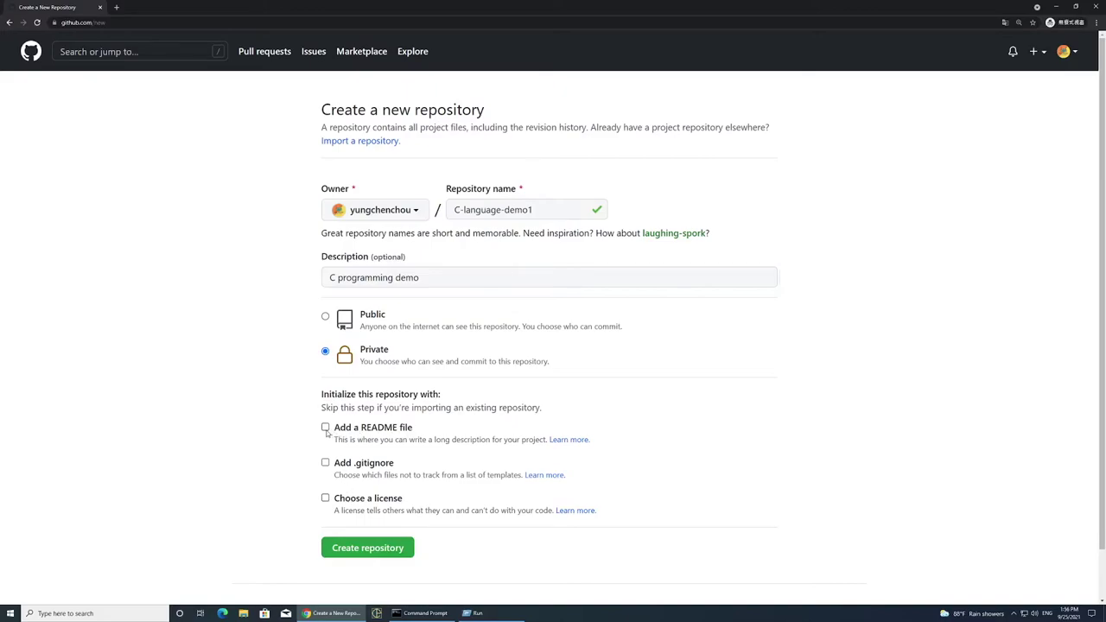
click(326, 429)
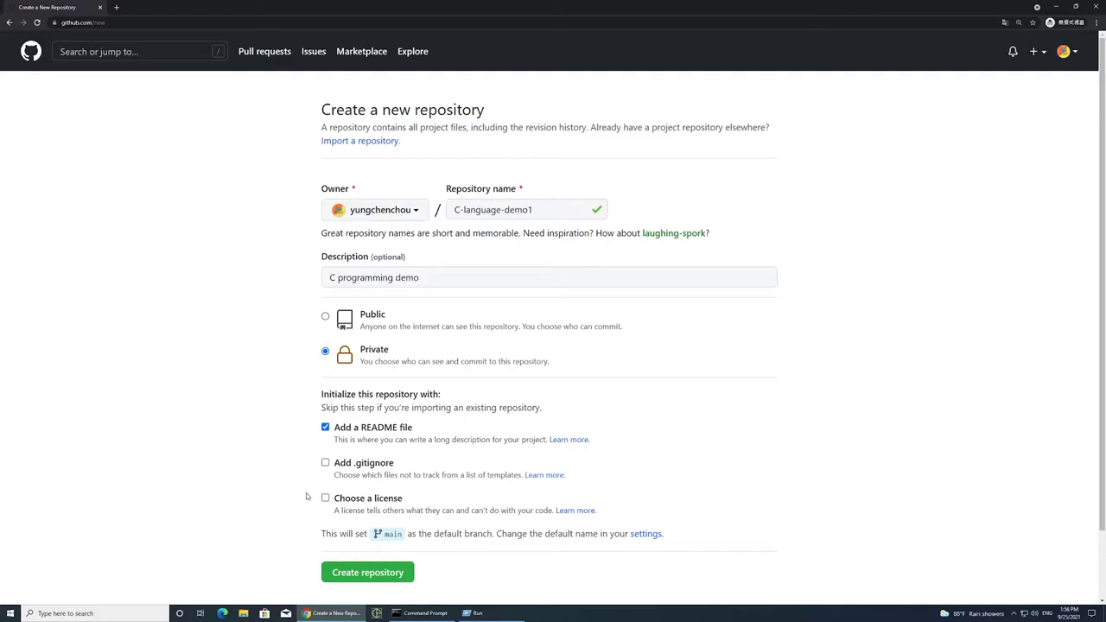
- Create the C-language-demo1 repository, check its clone URL, and open a new incognito tab
click(359, 577)
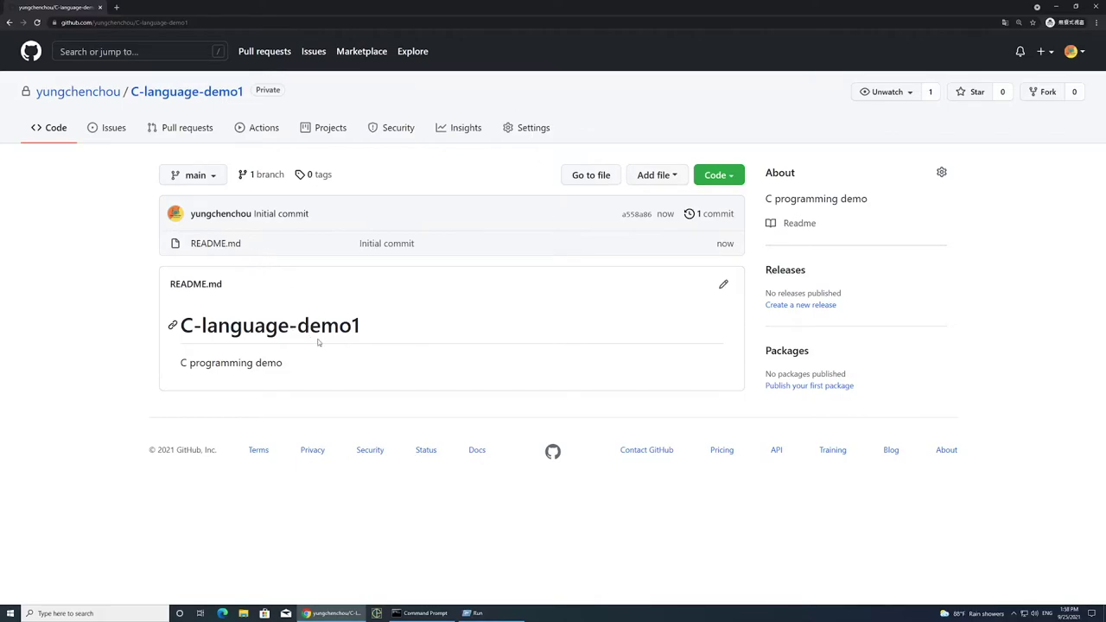
click(731, 178)
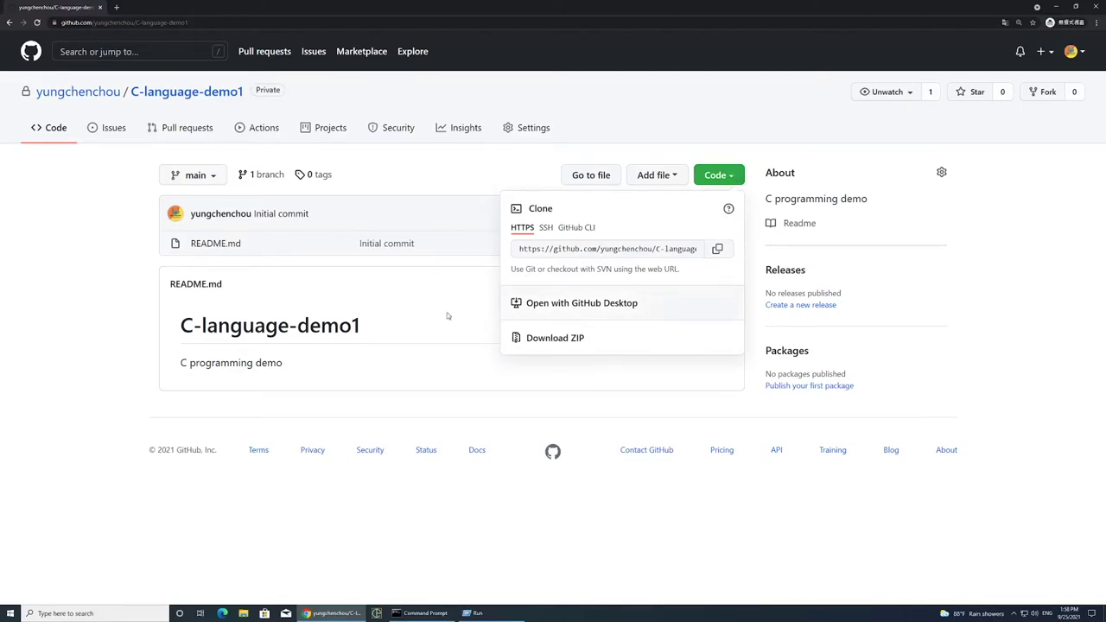
click(425, 331)
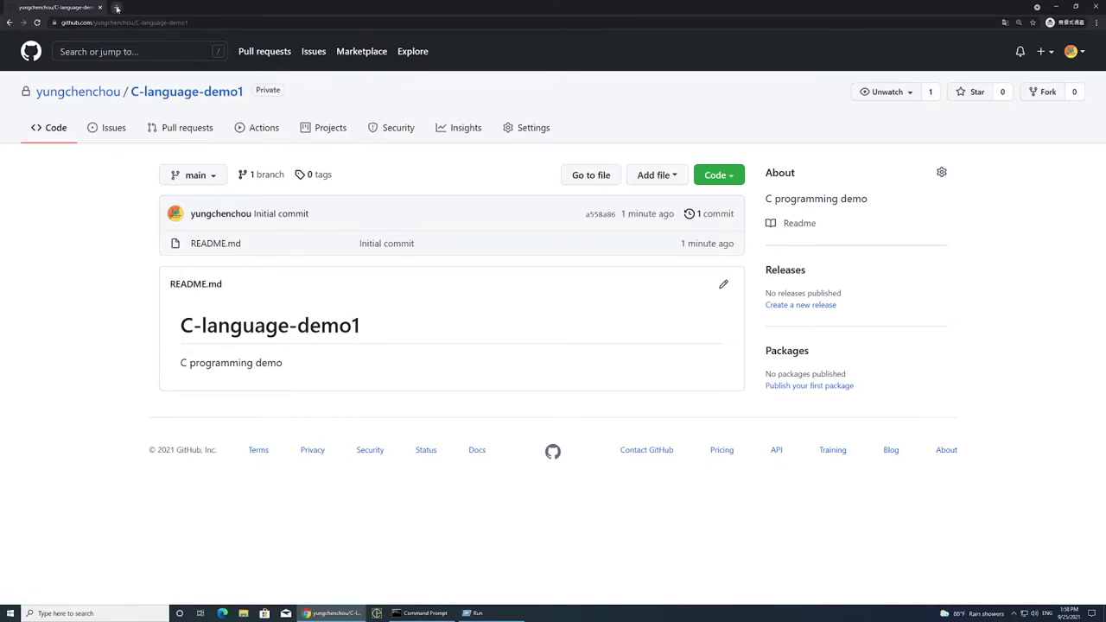
click(115, 7)
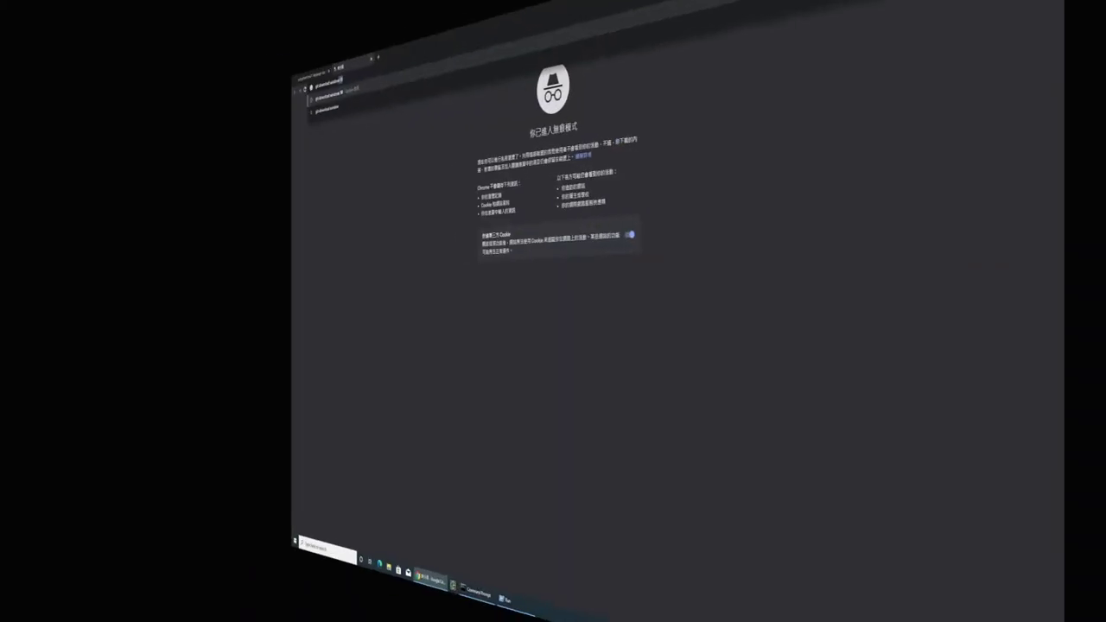
- Search 'git download windows 10' and download the Windows installer from the Downloads - Git page
key(Return)
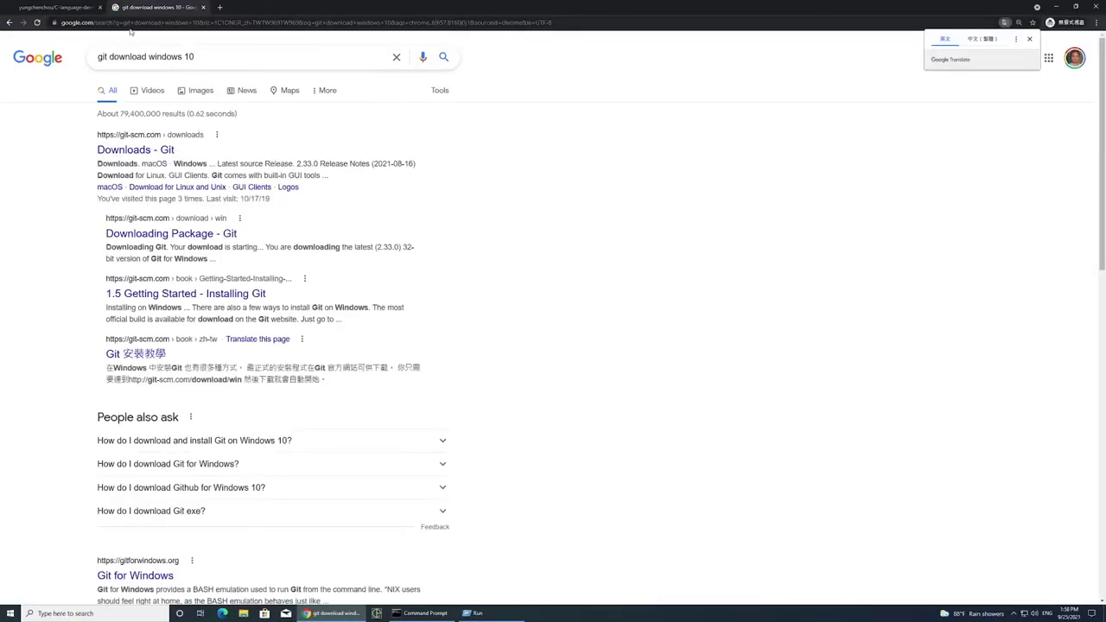
click(153, 156)
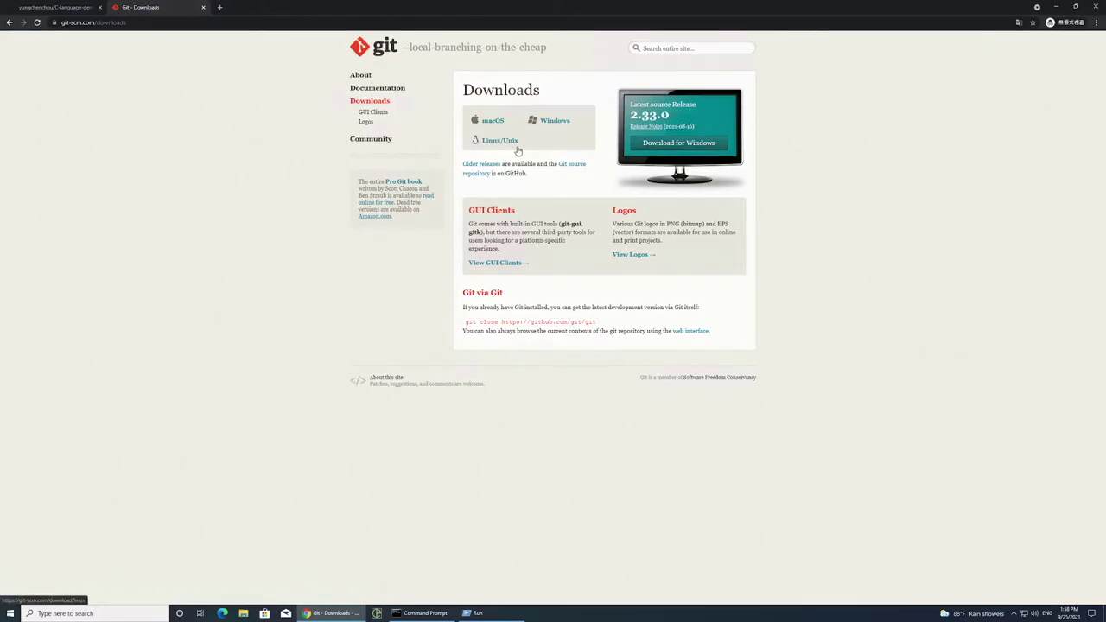
click(666, 144)
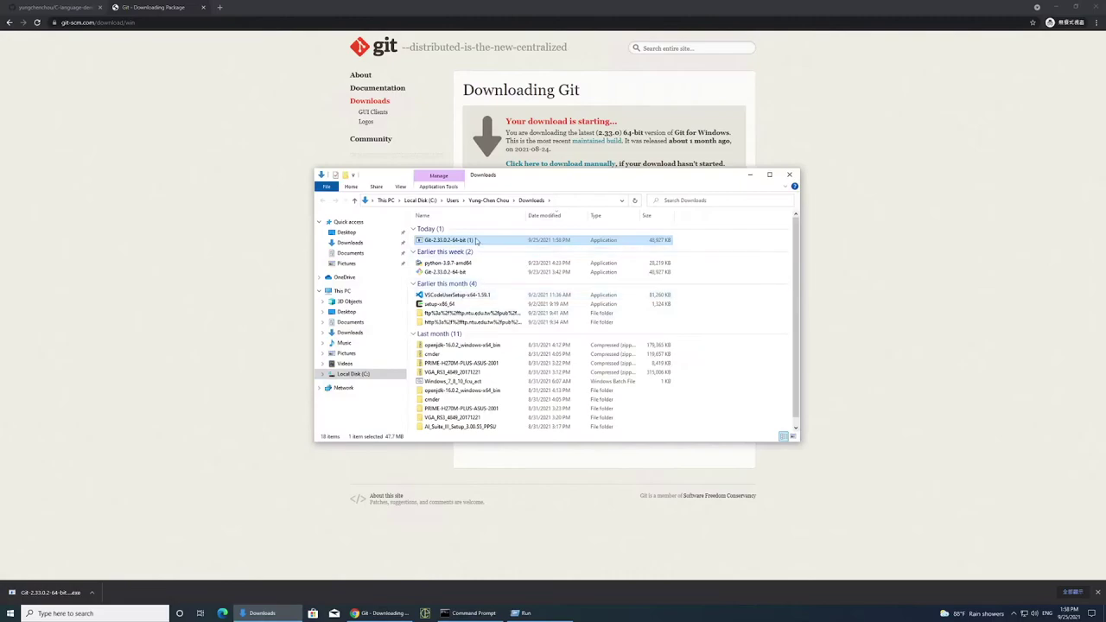
- Launch the Git 2.33.0 installer, allow it through UAC, and accept the license and default components
double_click(449, 241)
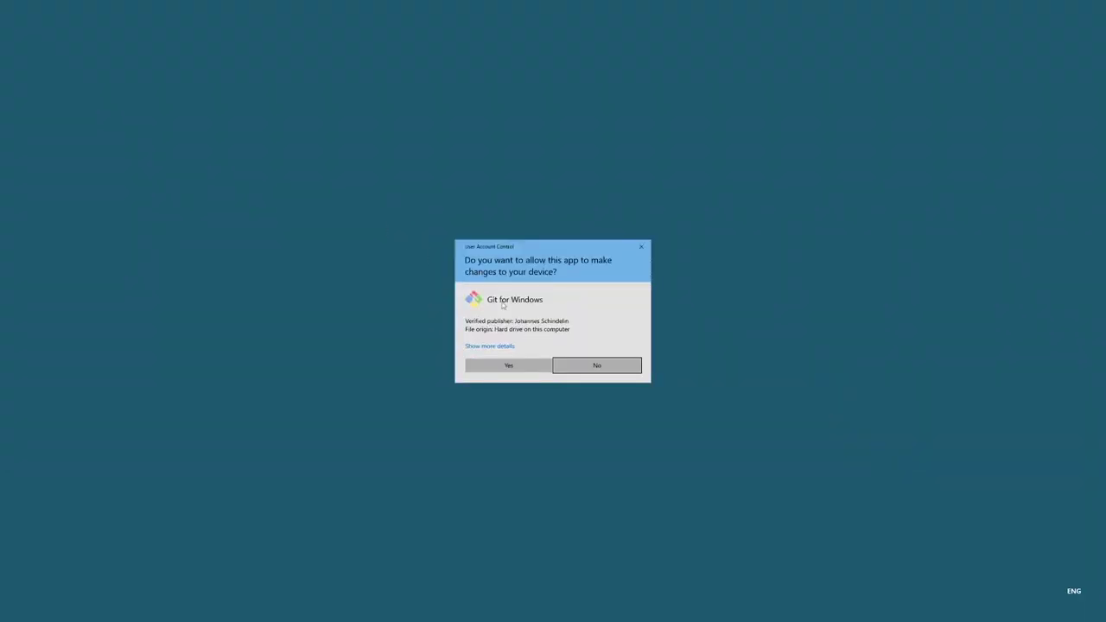
click(503, 364)
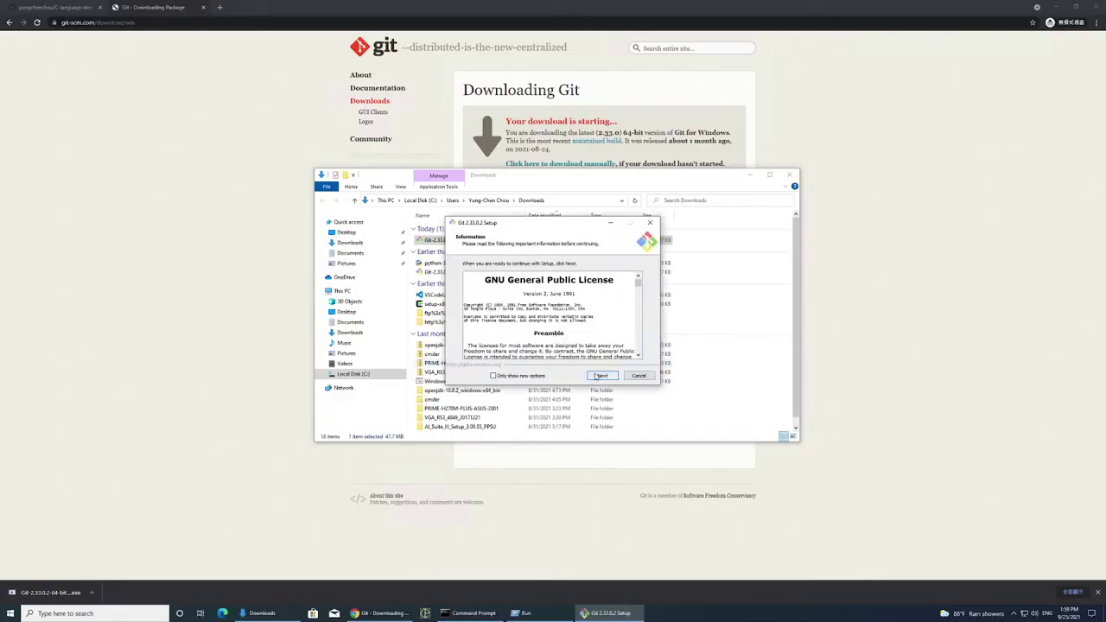
click(602, 376)
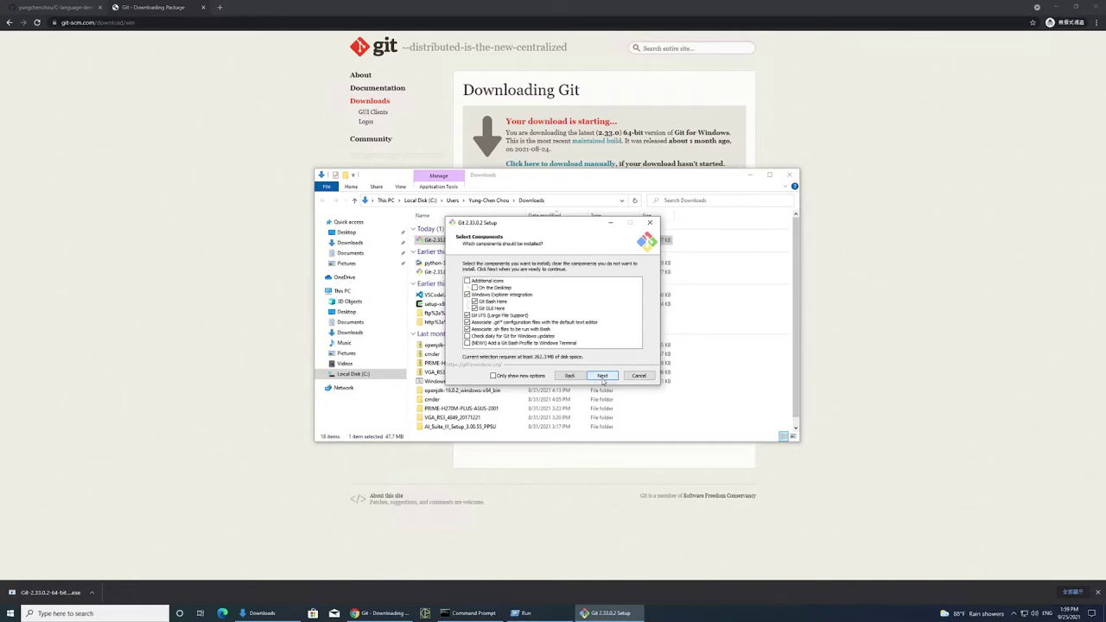
click(603, 376)
click(603, 376)
click(603, 376)
- Keep the remaining default options, install Git, and finish with View Release Notes ticked
click(603, 377)
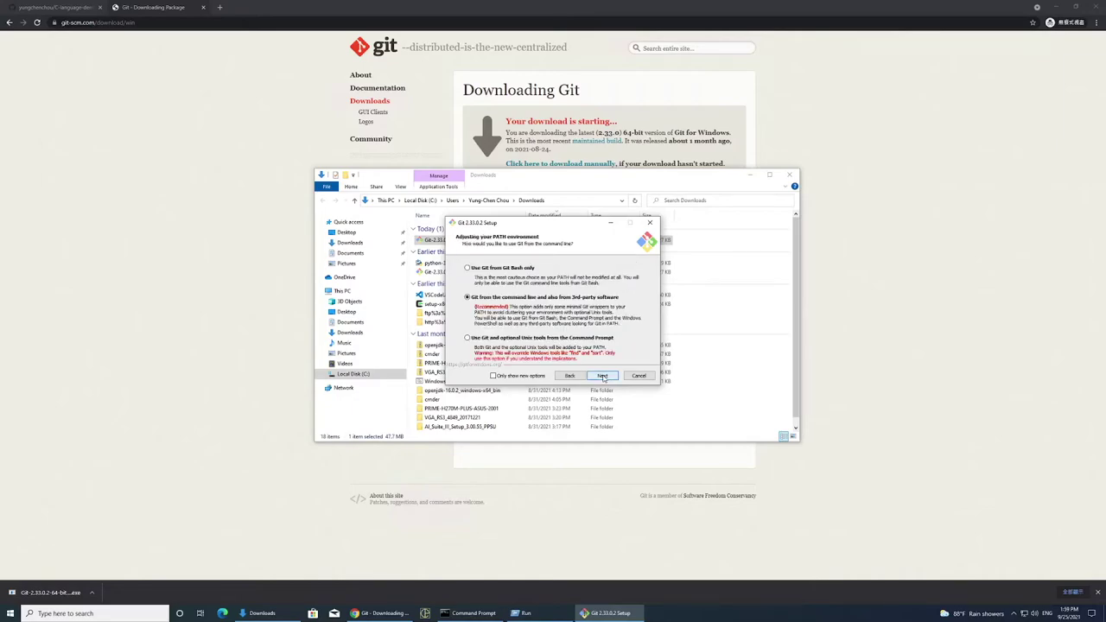
click(603, 376)
click(603, 376)
click(603, 376)
click(603, 376)
click(602, 376)
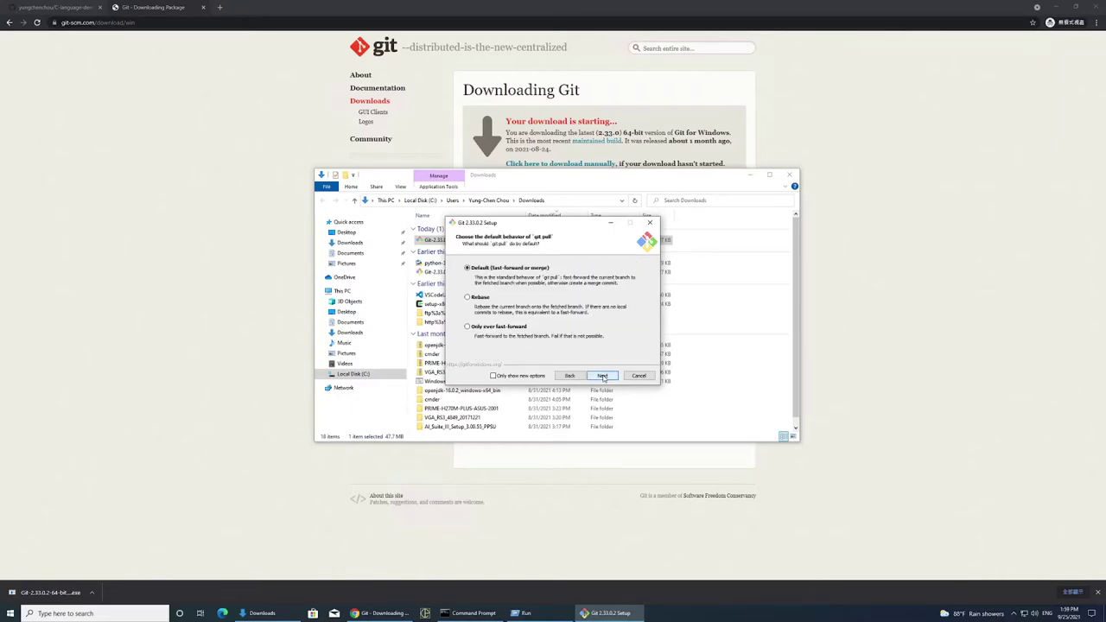
click(602, 376)
click(602, 376)
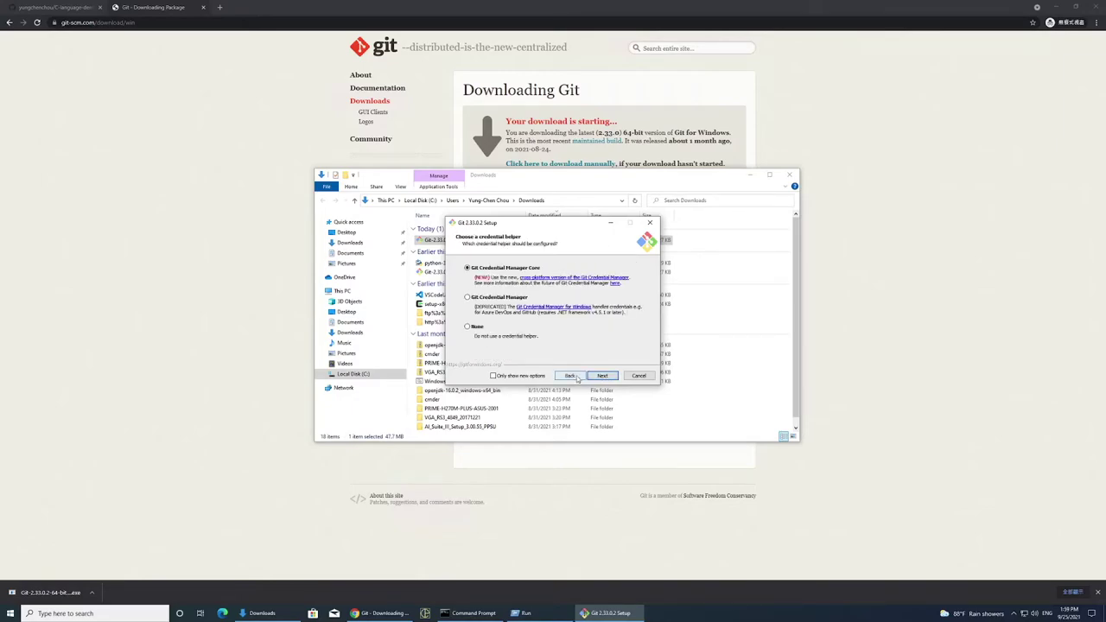
click(596, 378)
click(595, 379)
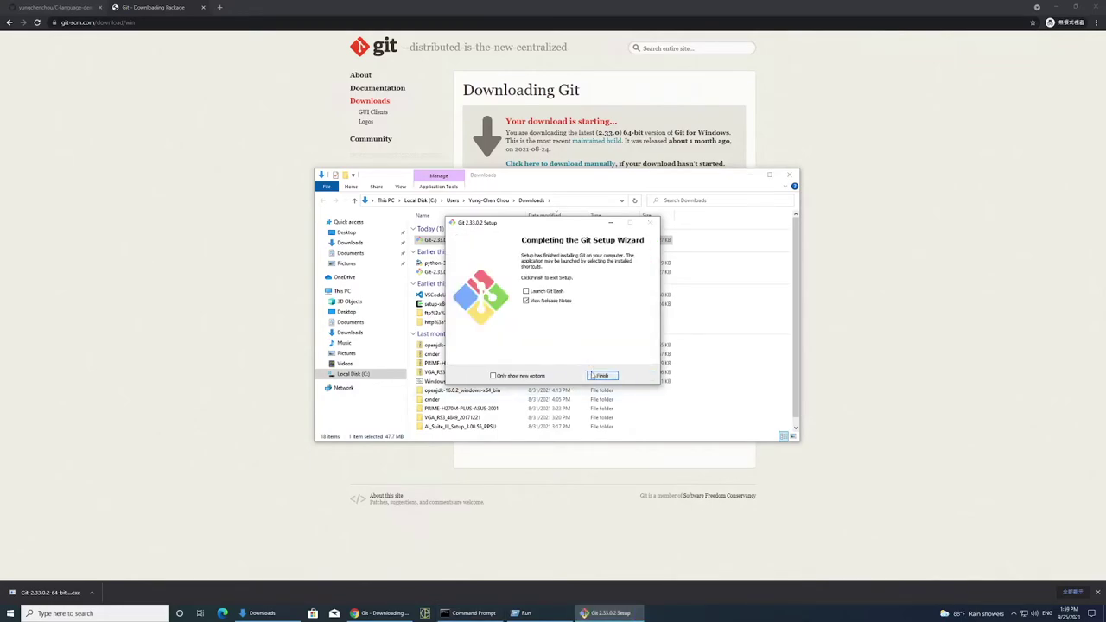
click(602, 375)
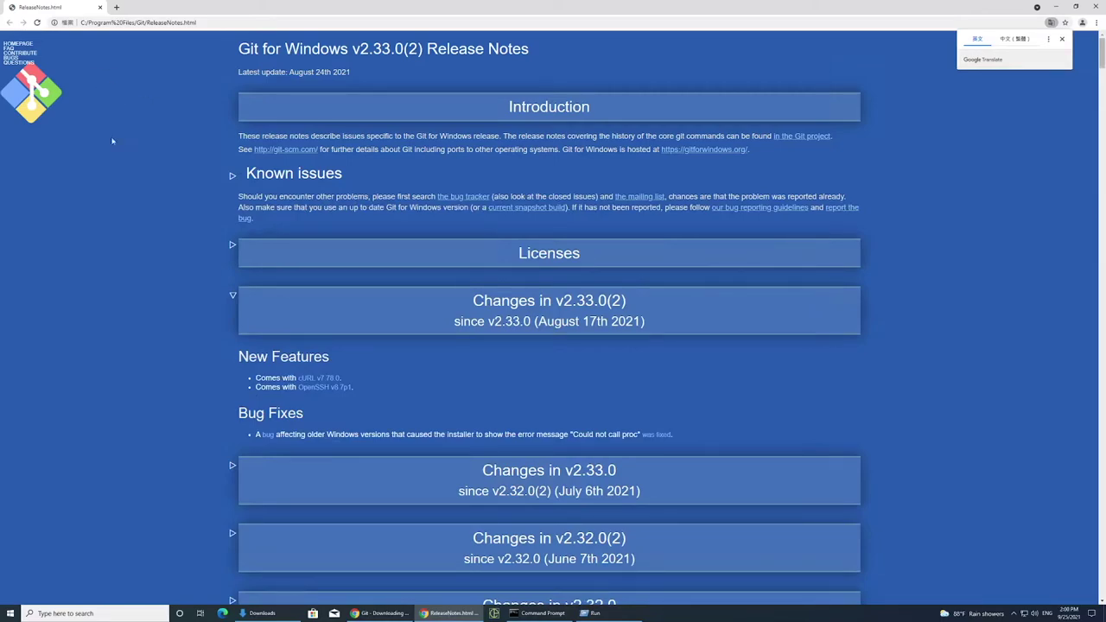
- Open Command Prompt via 'cmd' search and run git --version, showing 2.33.0.windows.2
click(500, 604)
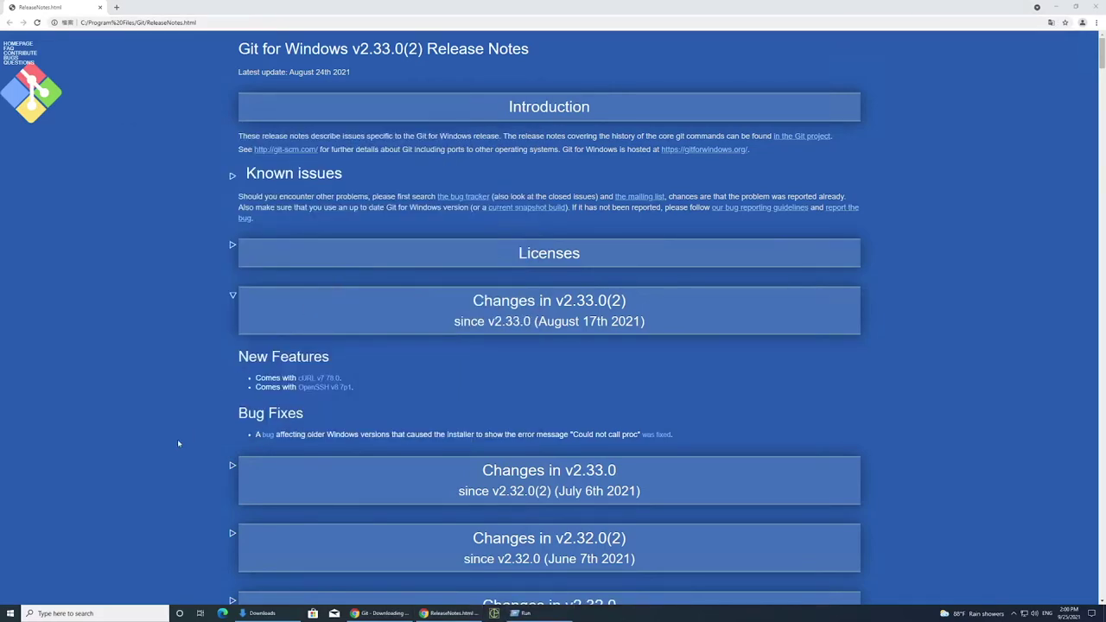
click(122, 613)
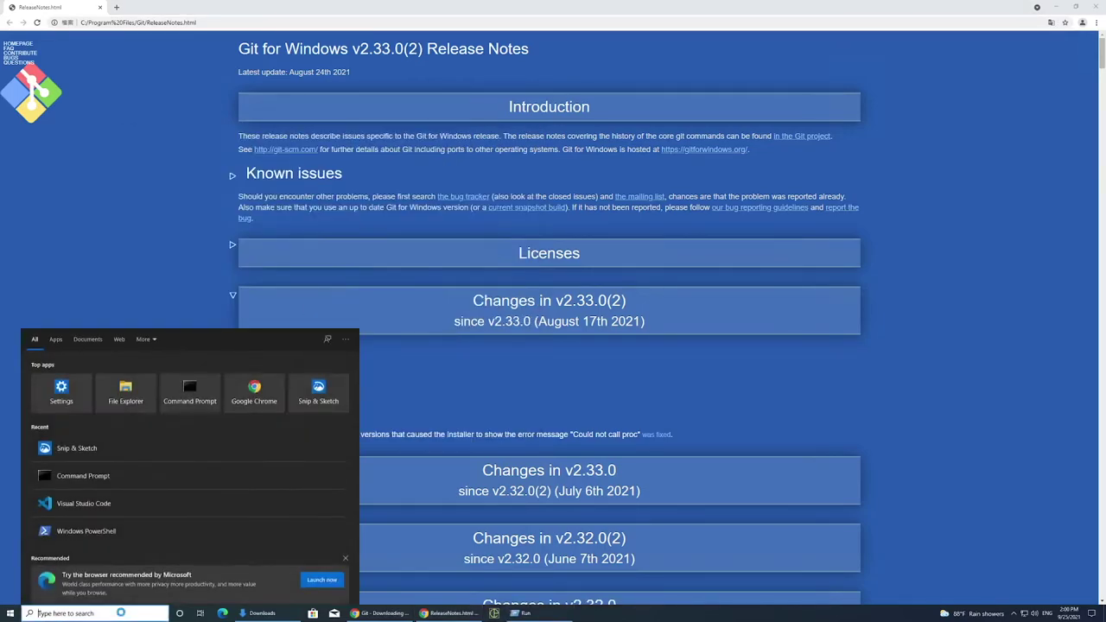
text(cmd)
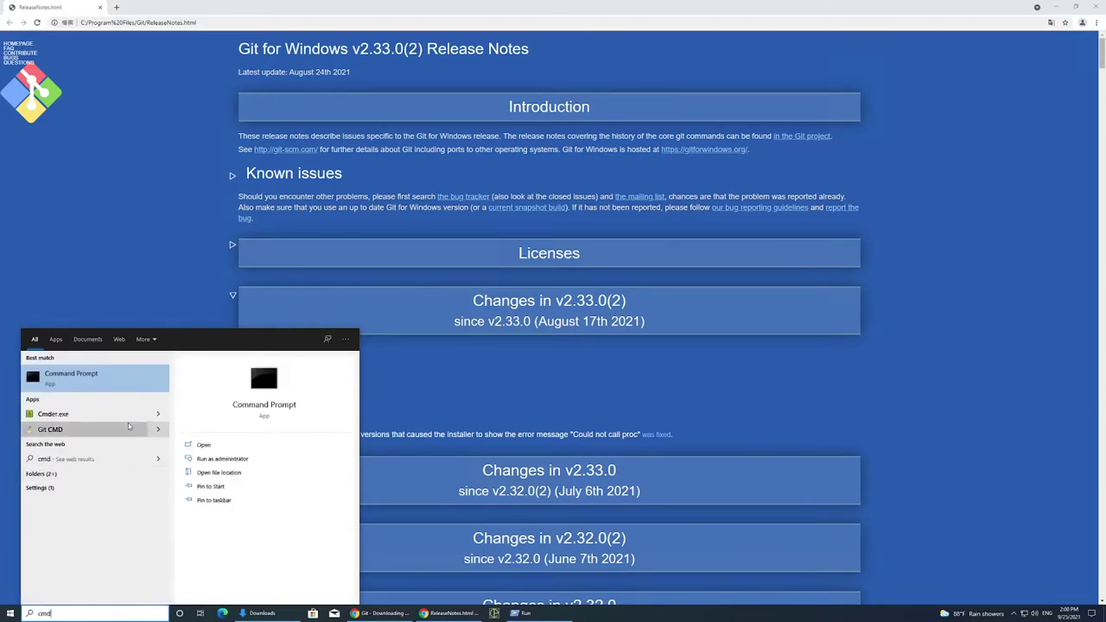
click(89, 381)
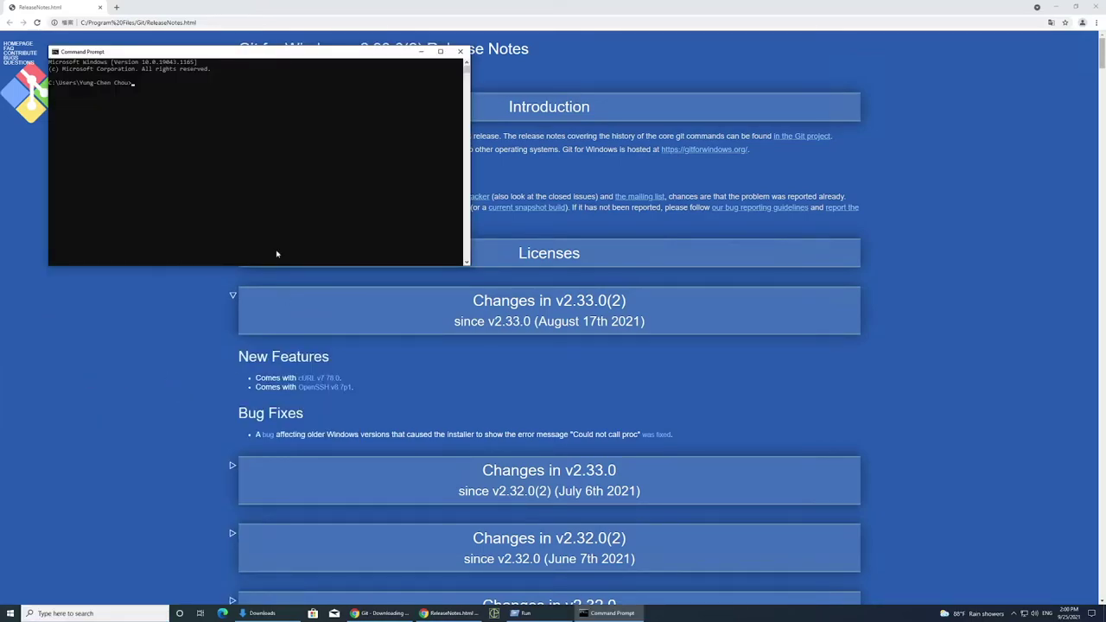
click(270, 229)
text(git)
text(ion)
key(Return)
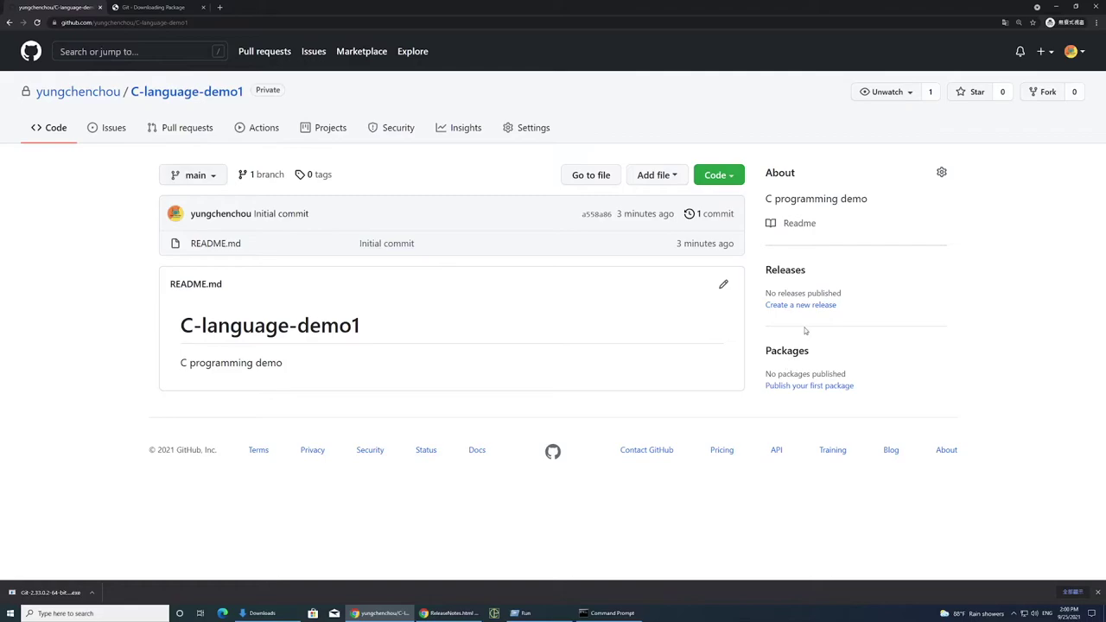
- Copy the C-language-demo1 HTTPS clone URL, then run dir in Command Prompt on the home folder
click(735, 177)
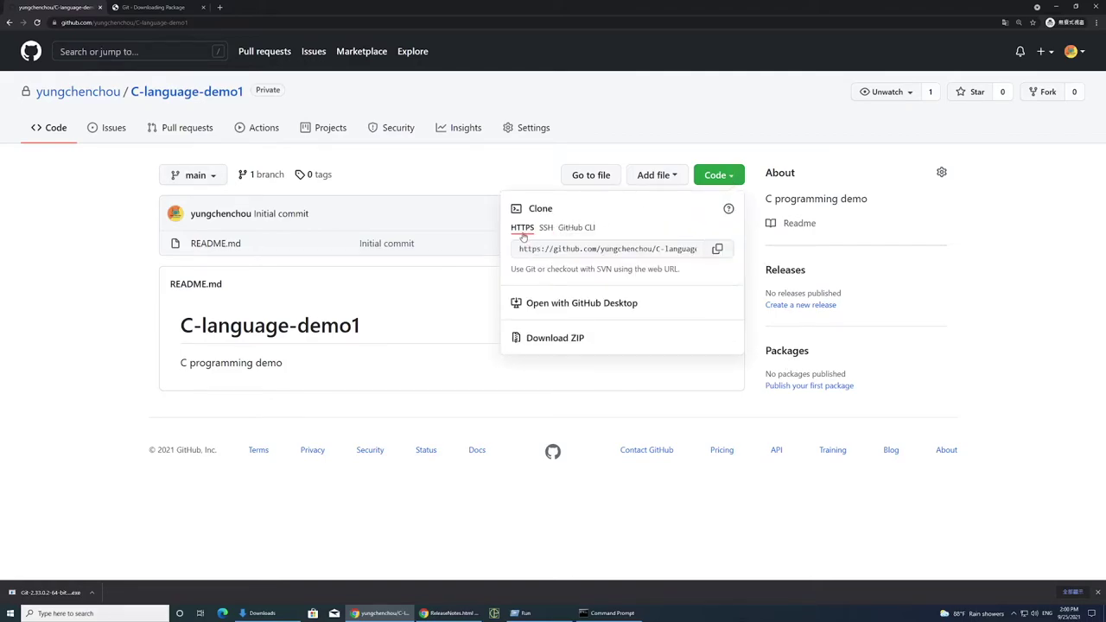
click(717, 249)
click(601, 613)
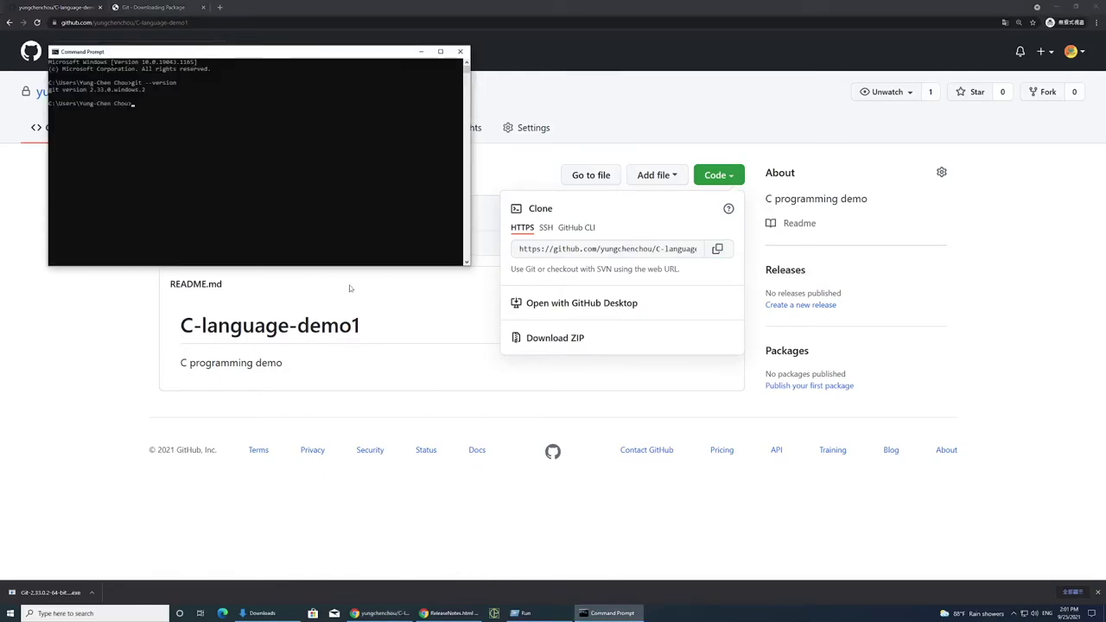
click(284, 194)
key(Escape)
text(dir)
key(Return)
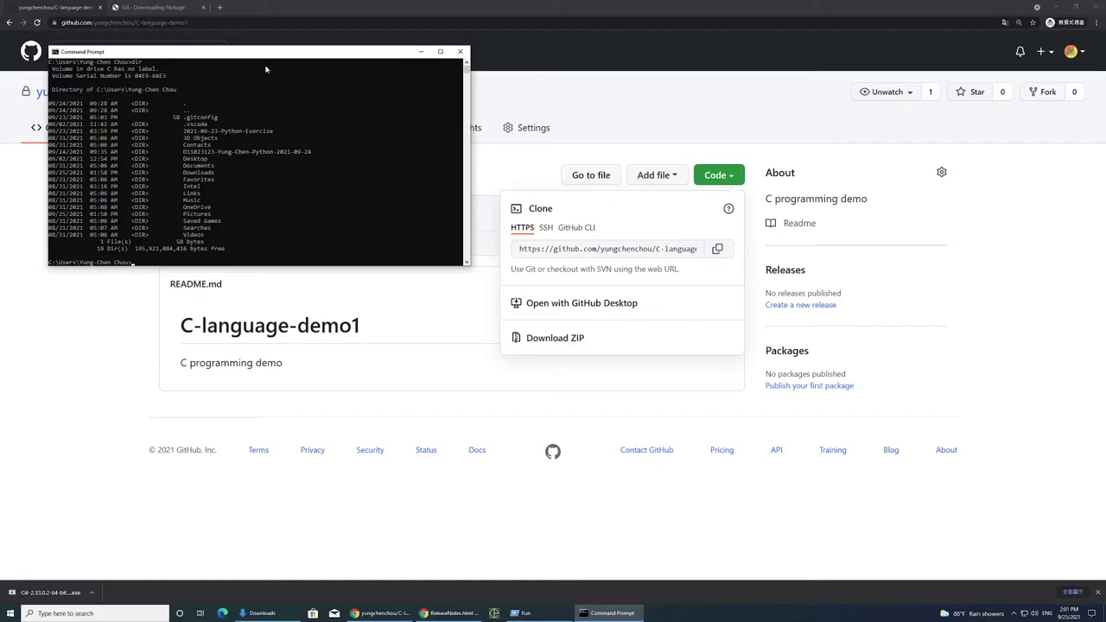
drag(264, 54, 349, 119)
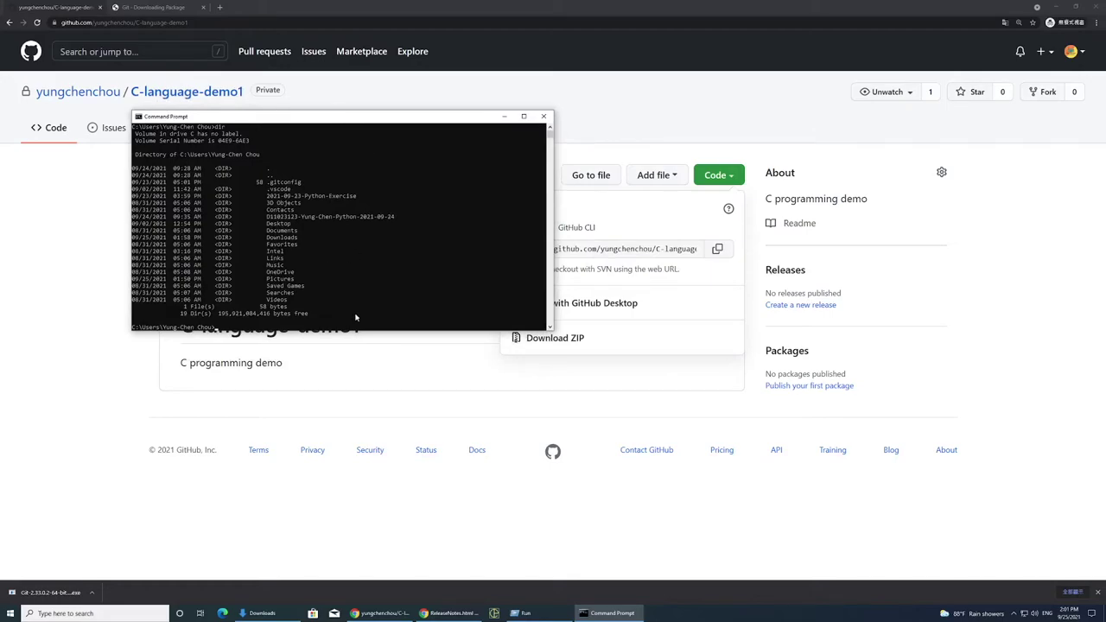
- Clone the C-language-demo1 repository with git clone and the pasted repository URL
text(git)
text( clo)
text(ne)
key(ctrl+v)
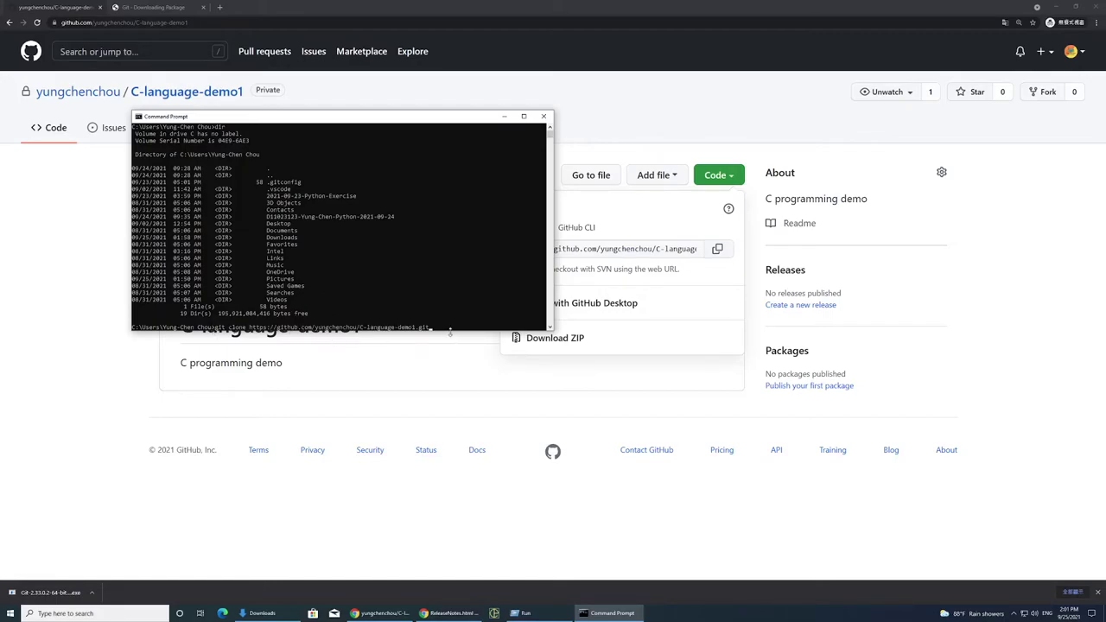
key(Return)
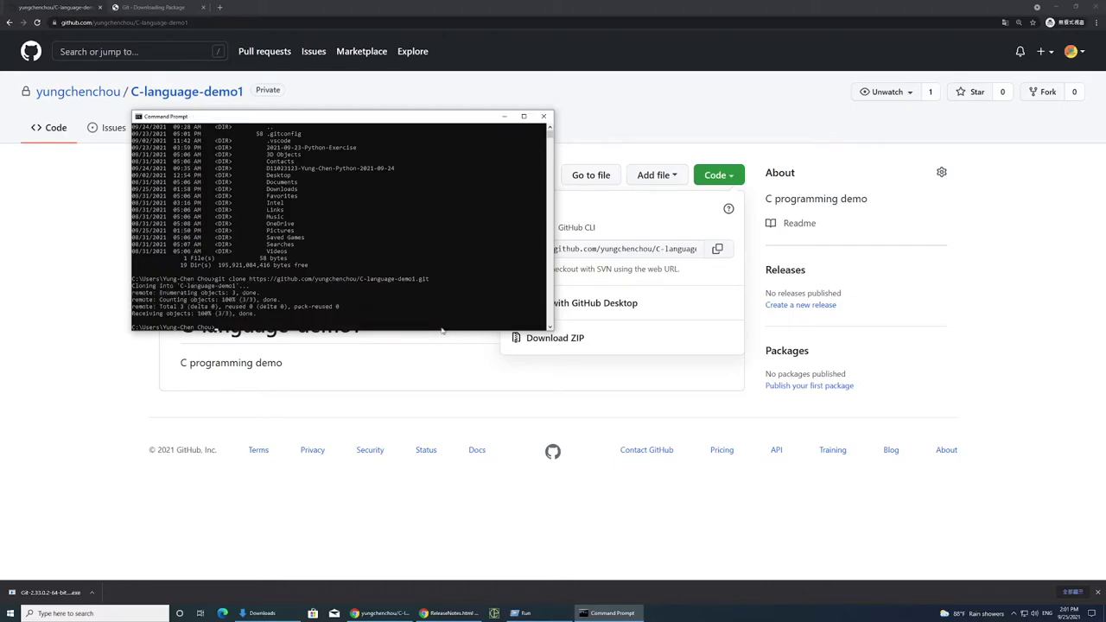
- Clear the console and list the home folder to find the cloned C-language-demo1 folder
text(cls)
key(Return)
text(dir)
key(Return)
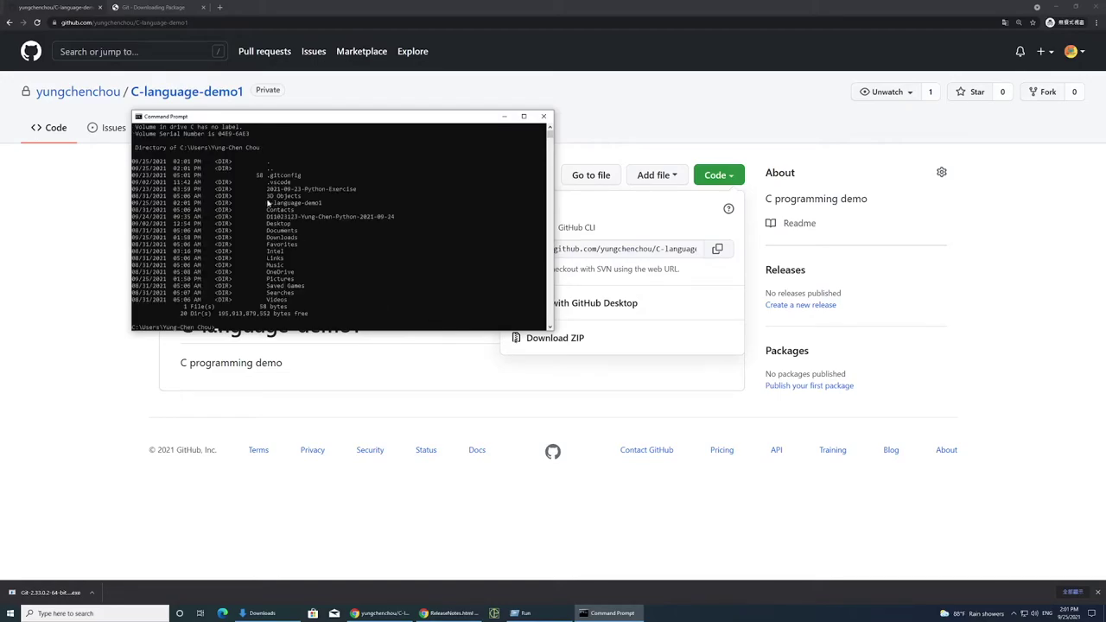
drag(267, 203, 328, 208)
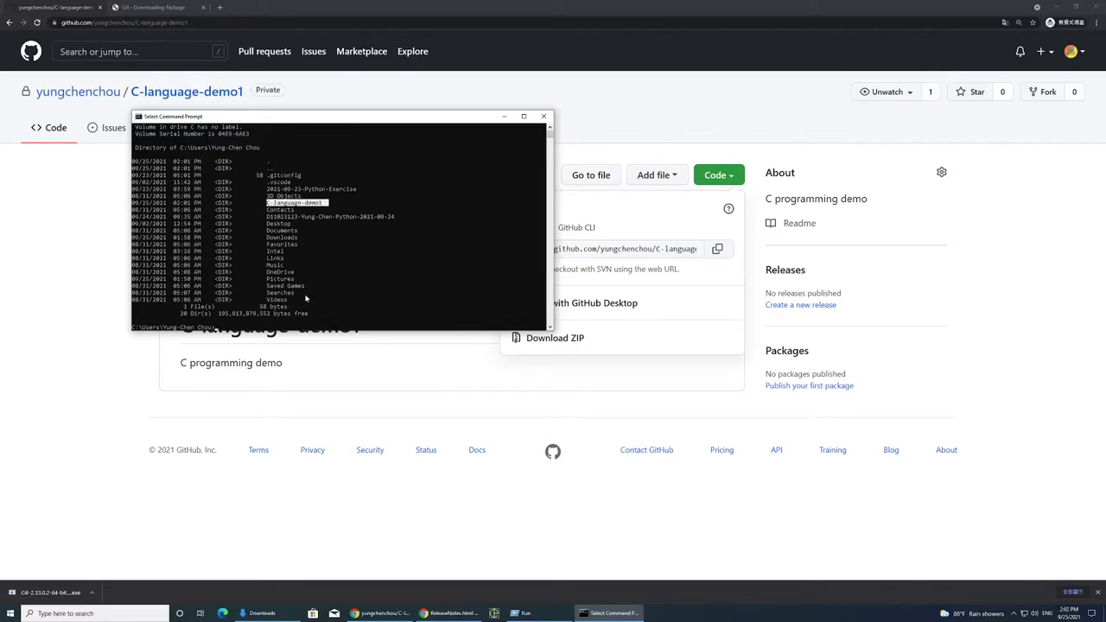
click(299, 320)
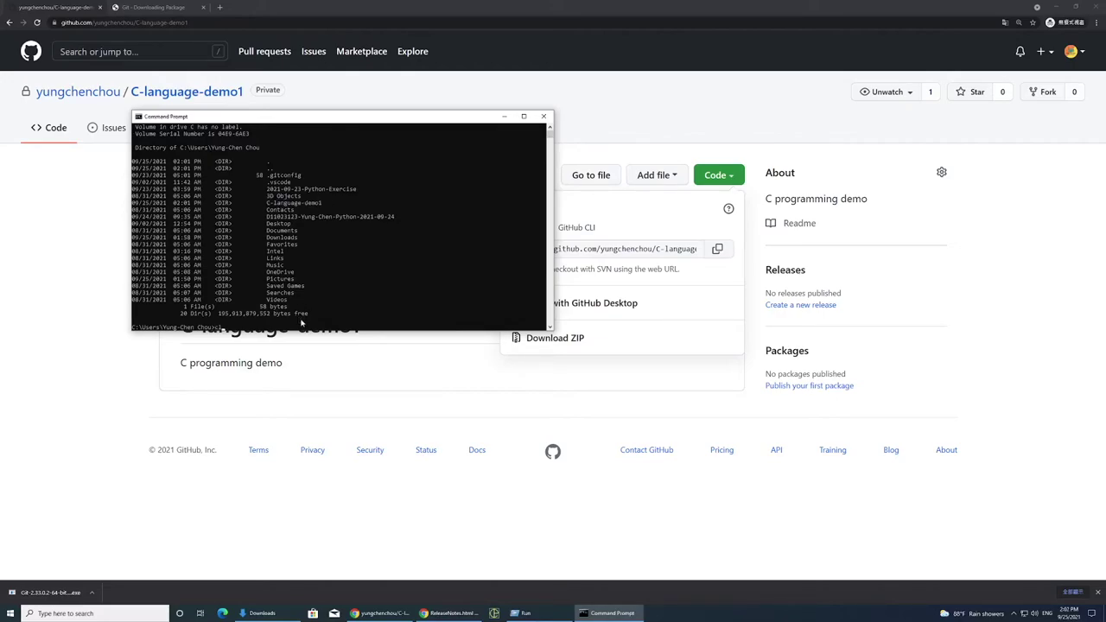
- Clear the screen and cd into C-language-demo1, using Tab completion
text(cls)
key(Return)
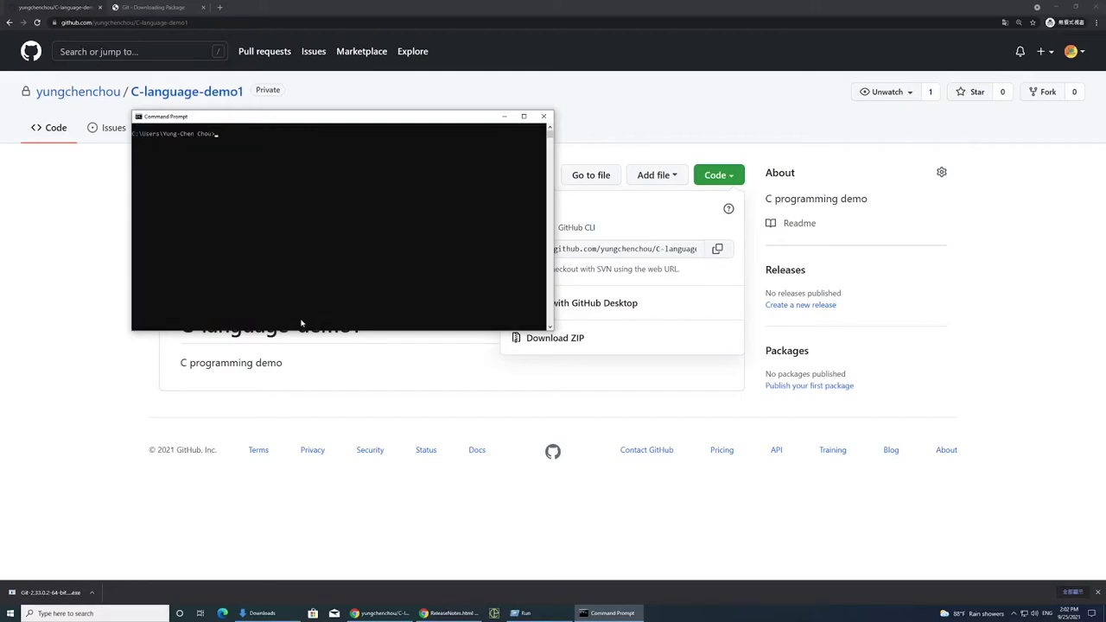
text(cd )
text(C-)
key(Tab)
key(Return)
- List the folder with dir, then dir /a, revealing README.md and the hidden .git folder
text(d)
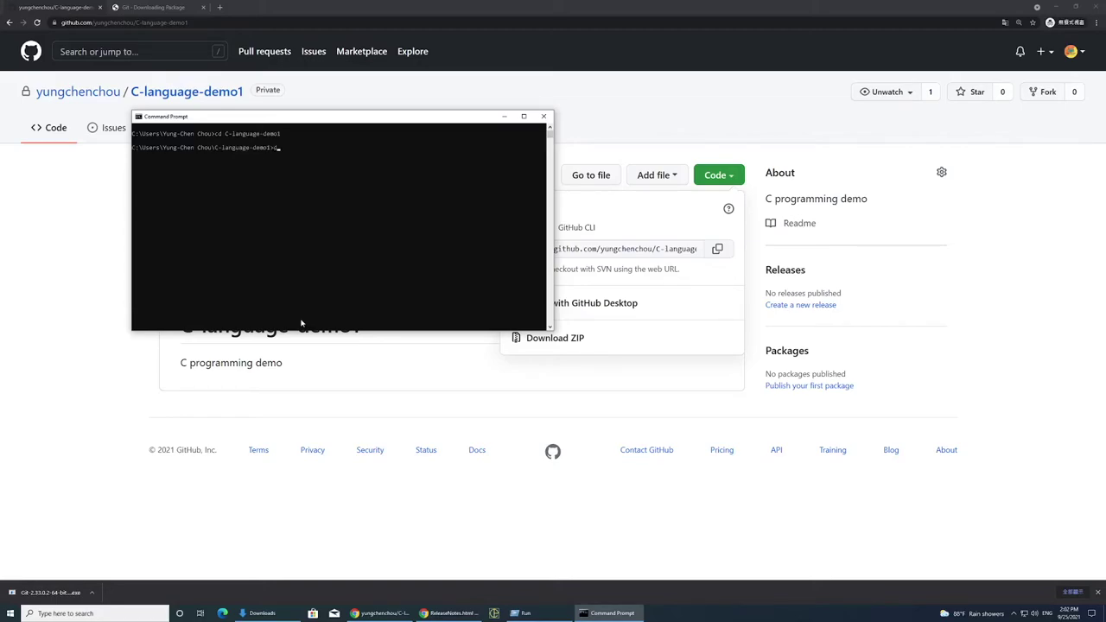
text(ir)
key(Return)
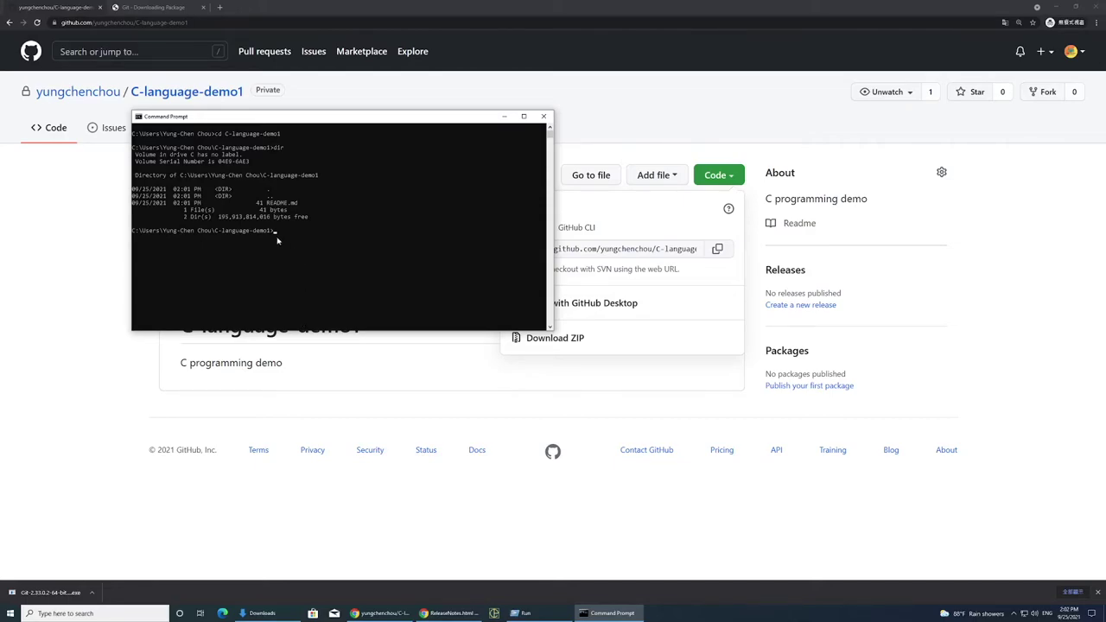
click(303, 203)
click(295, 246)
key(Escape)
text(dir /a)
key(Return)
drag(268, 286, 282, 287)
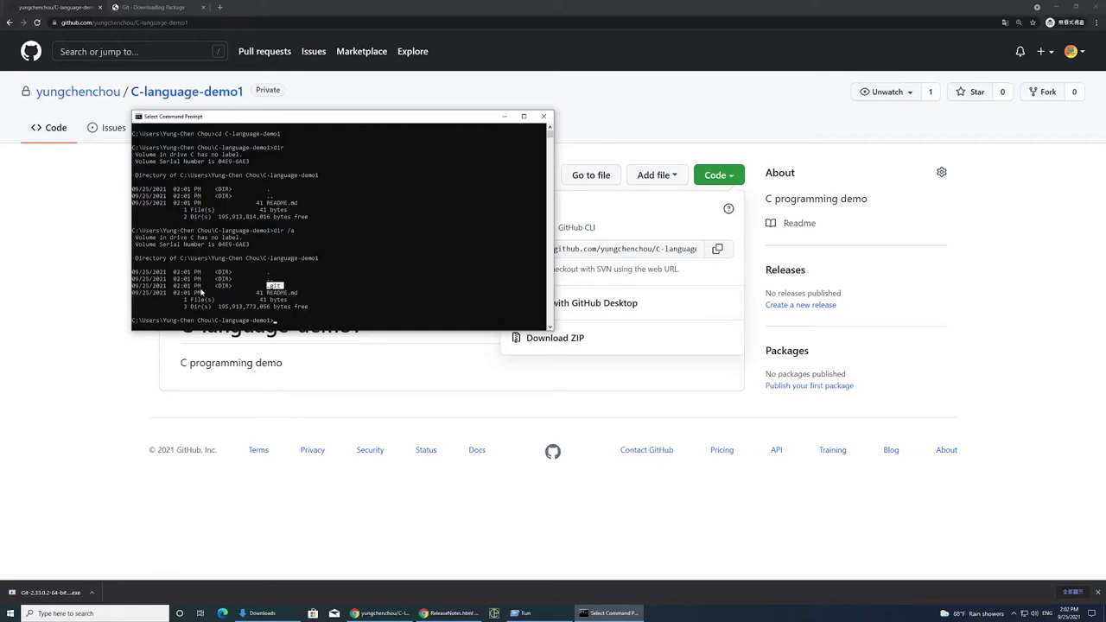
click(341, 297)
- Google 'VS code download windows 10' and open the first result in a new tab
click(105, 223)
click(220, 6)
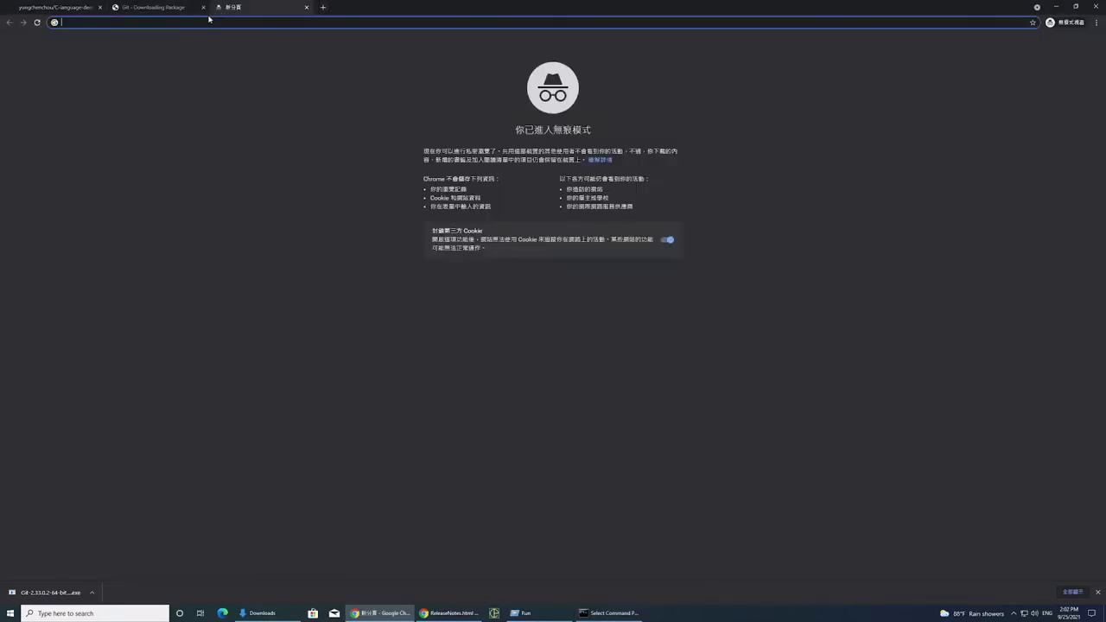
text(VS code)
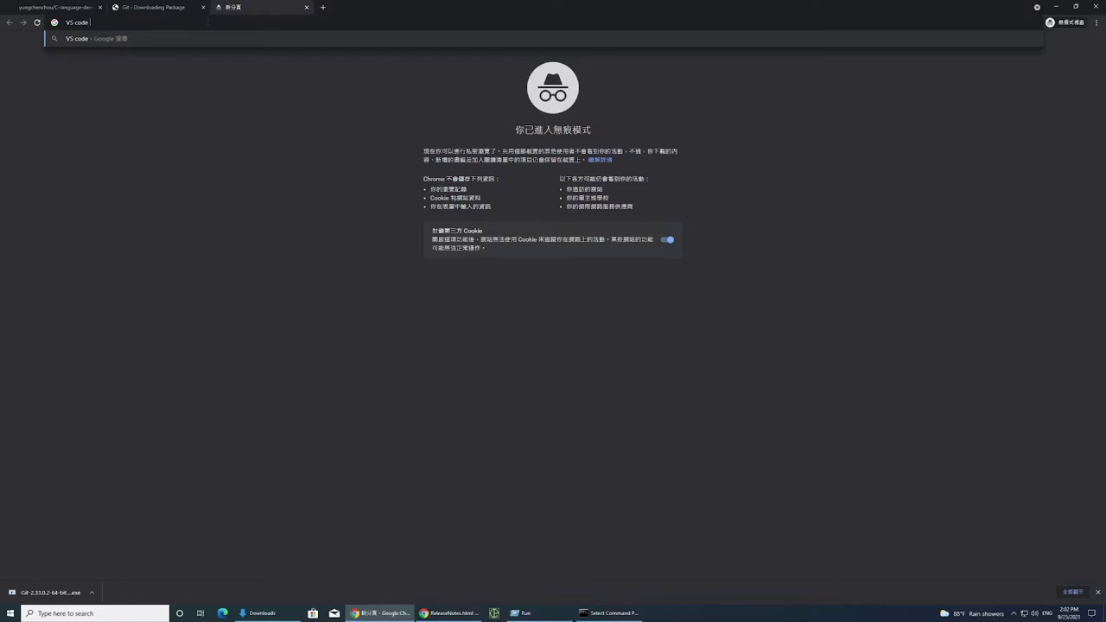
text( dow)
text(nload windows)
text( 10)
key(Return)
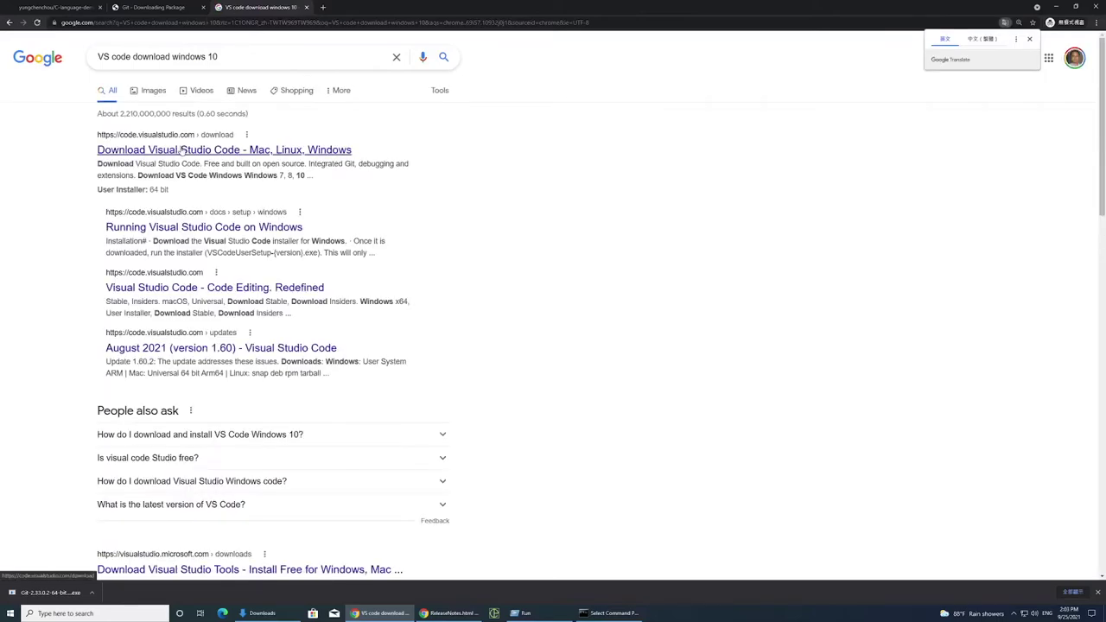
right_click(179, 147)
click(190, 154)
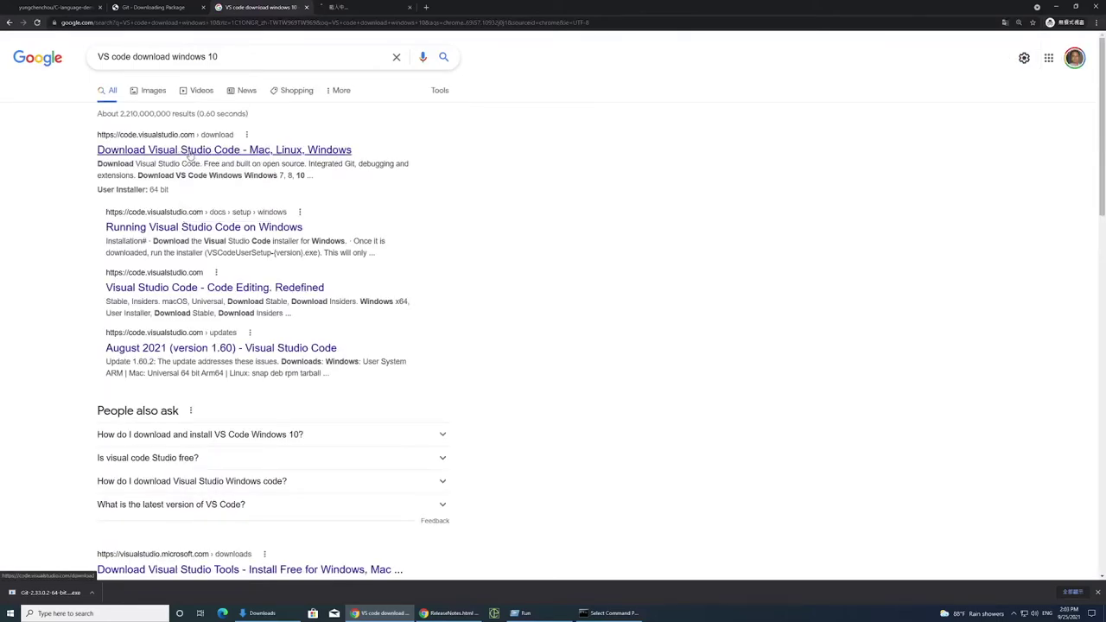
click(361, 7)
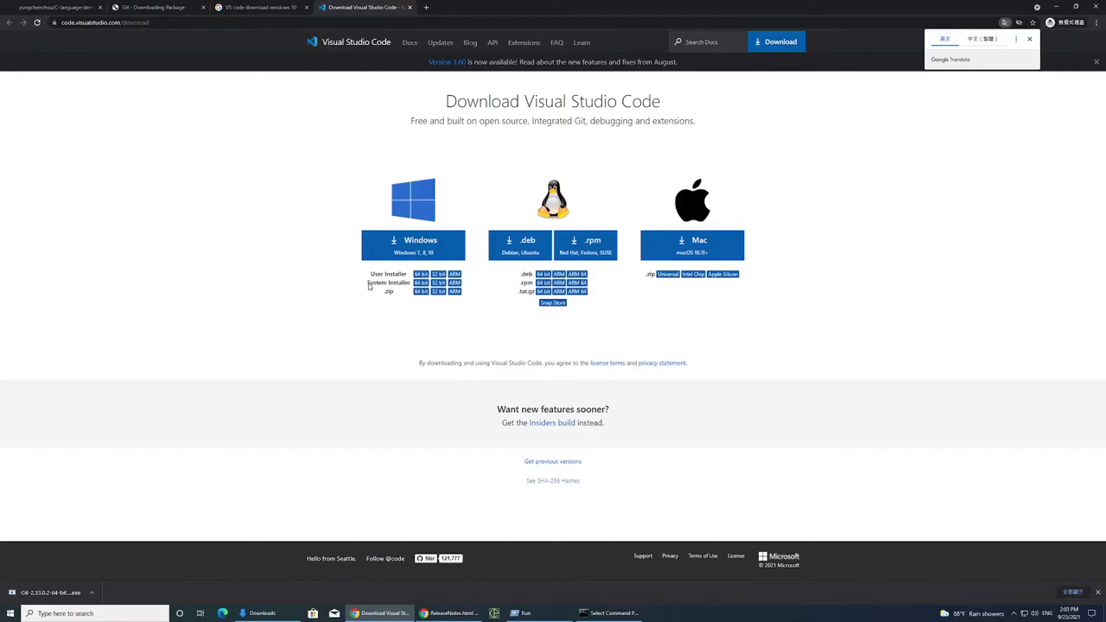
- Download the VS Code Windows installer, run it, and approve the admin prompt
click(421, 283)
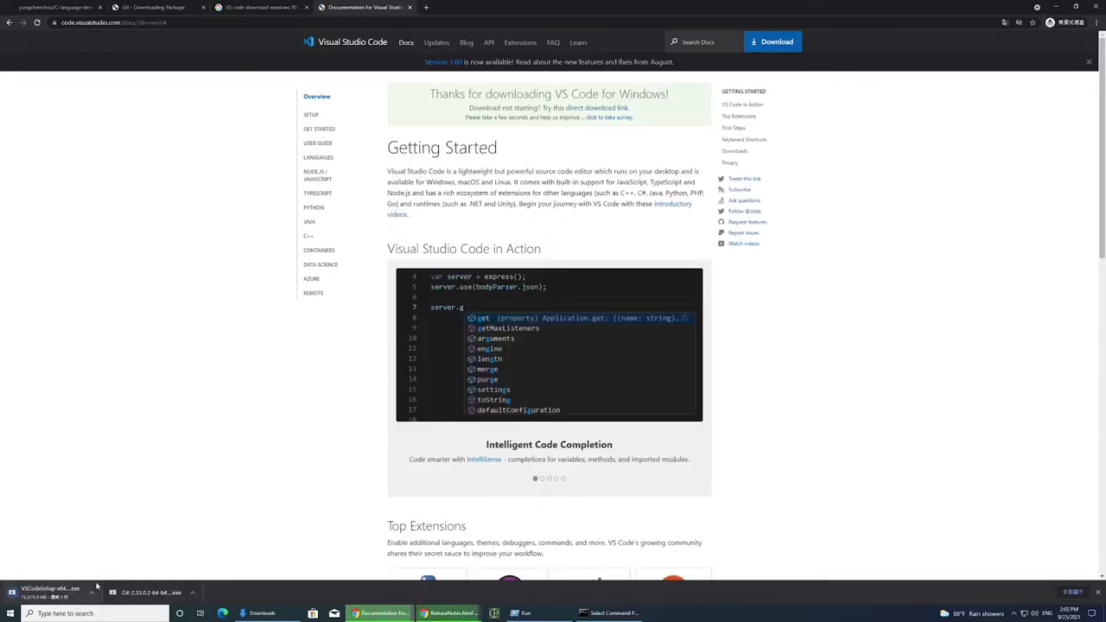
click(45, 595)
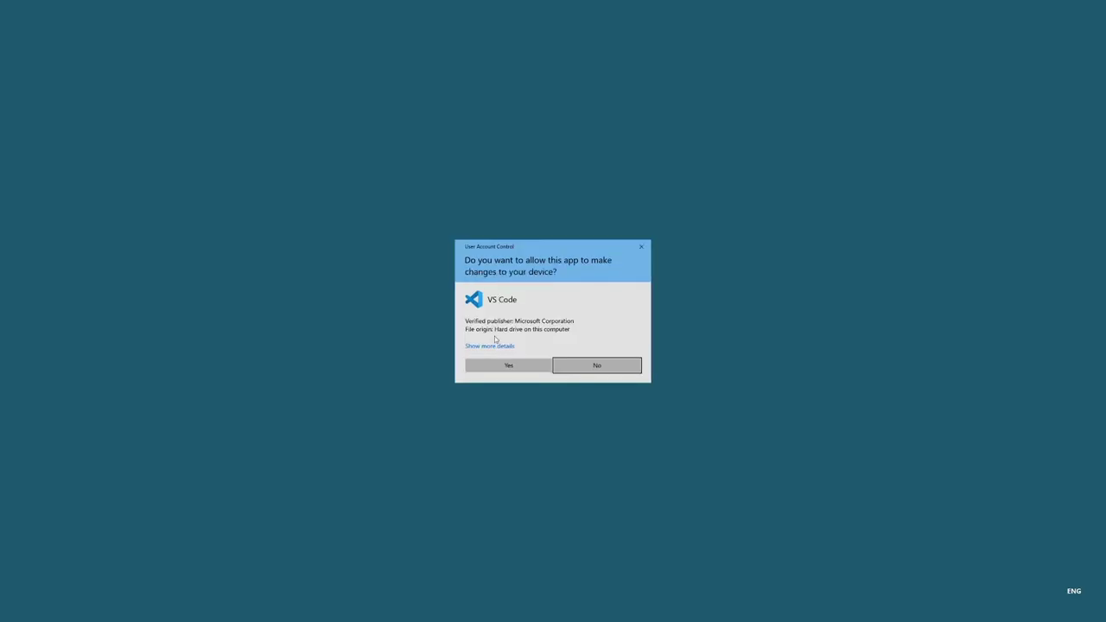
click(501, 366)
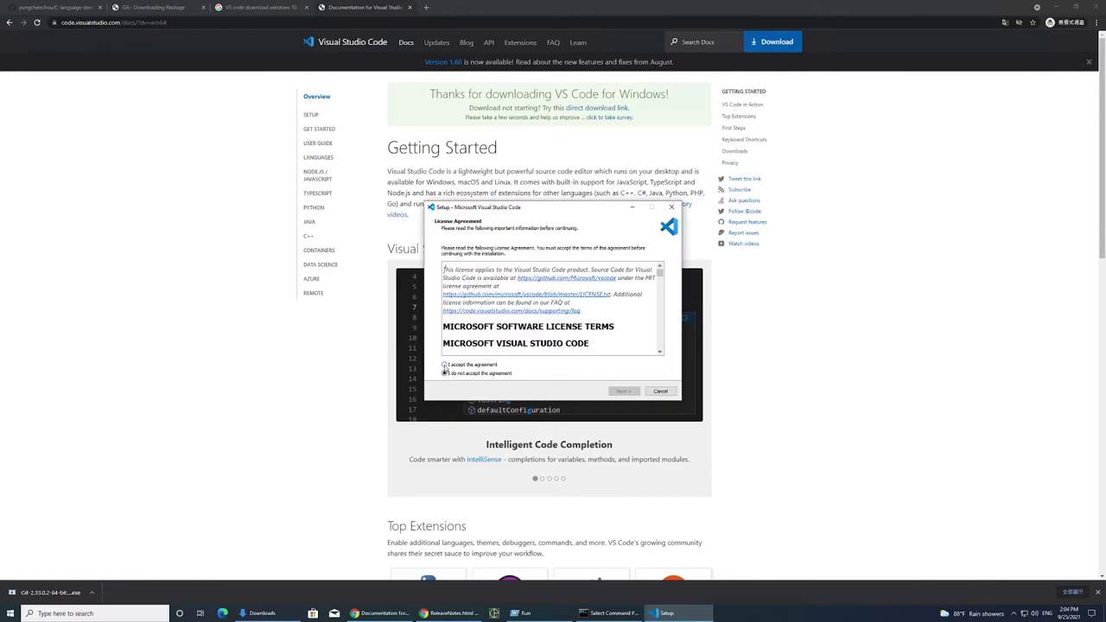
- Accept the license, keep the default location, Start Menu folder and tasks, install, then launch VS Code
click(444, 366)
click(622, 391)
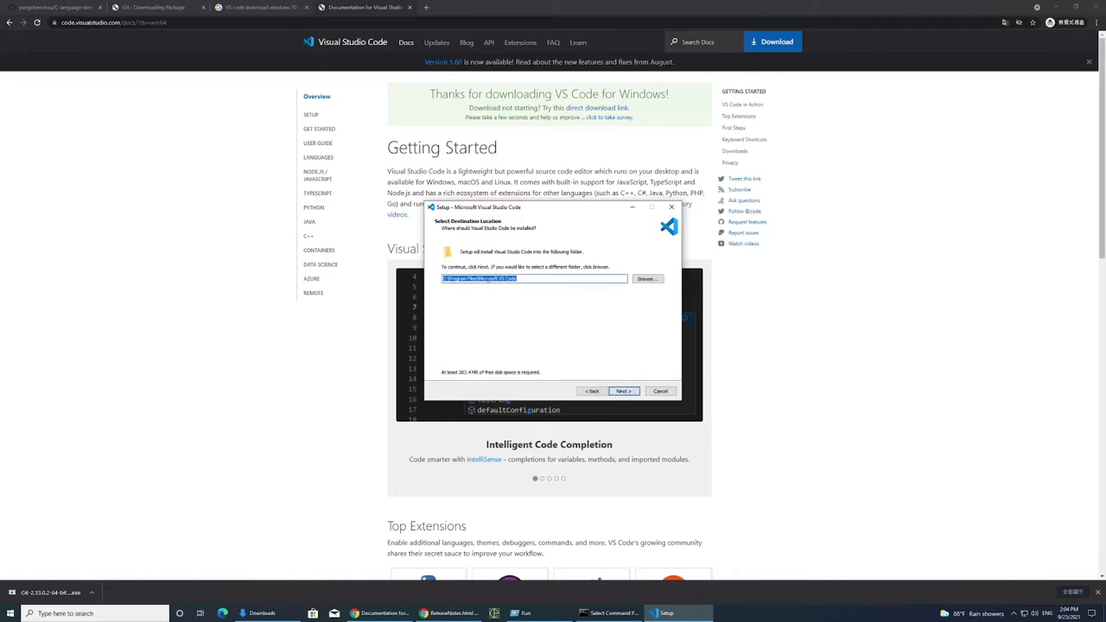
click(622, 392)
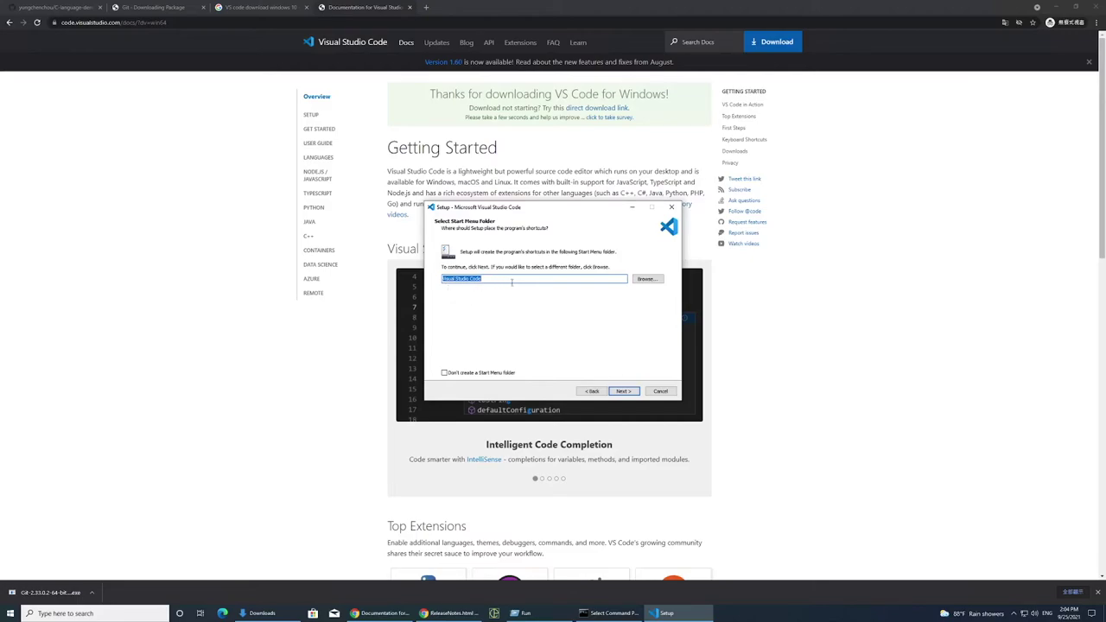
click(620, 391)
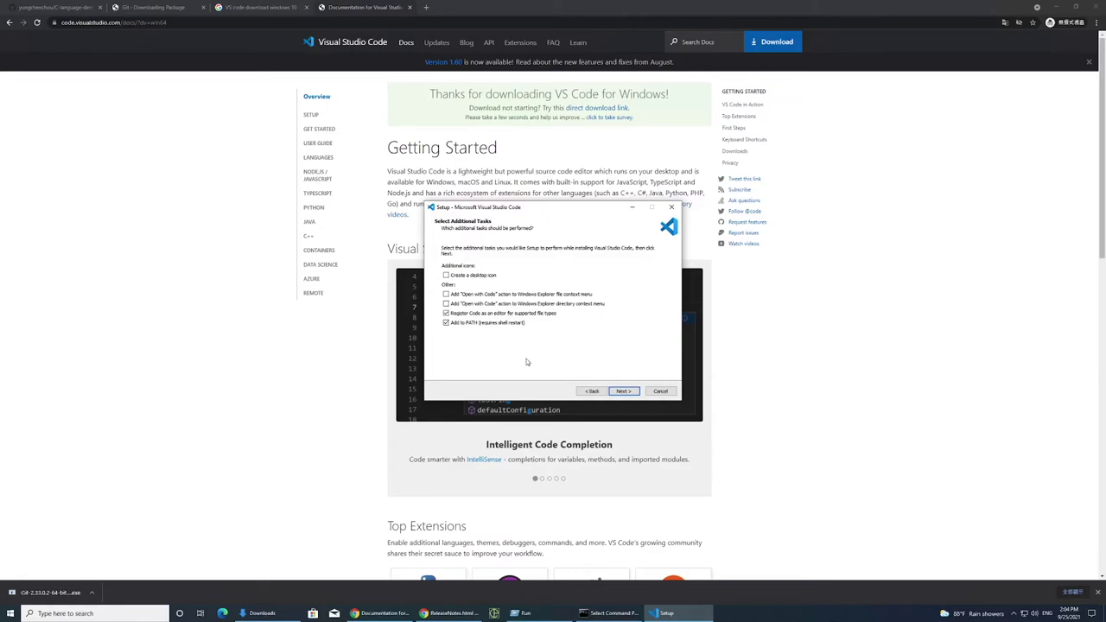
click(619, 392)
click(620, 393)
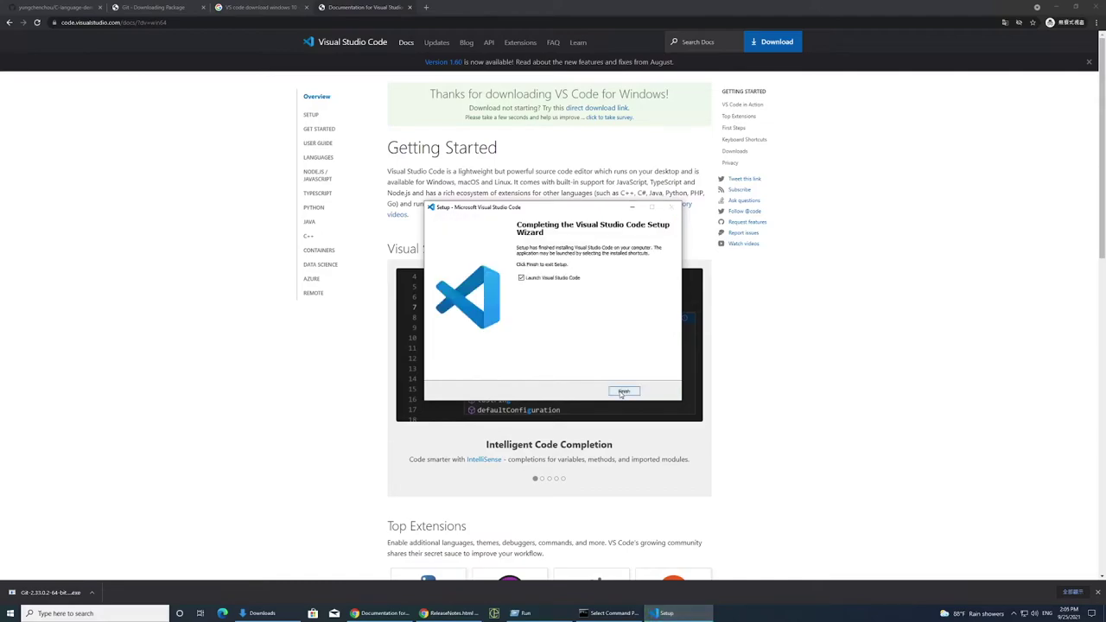
click(622, 393)
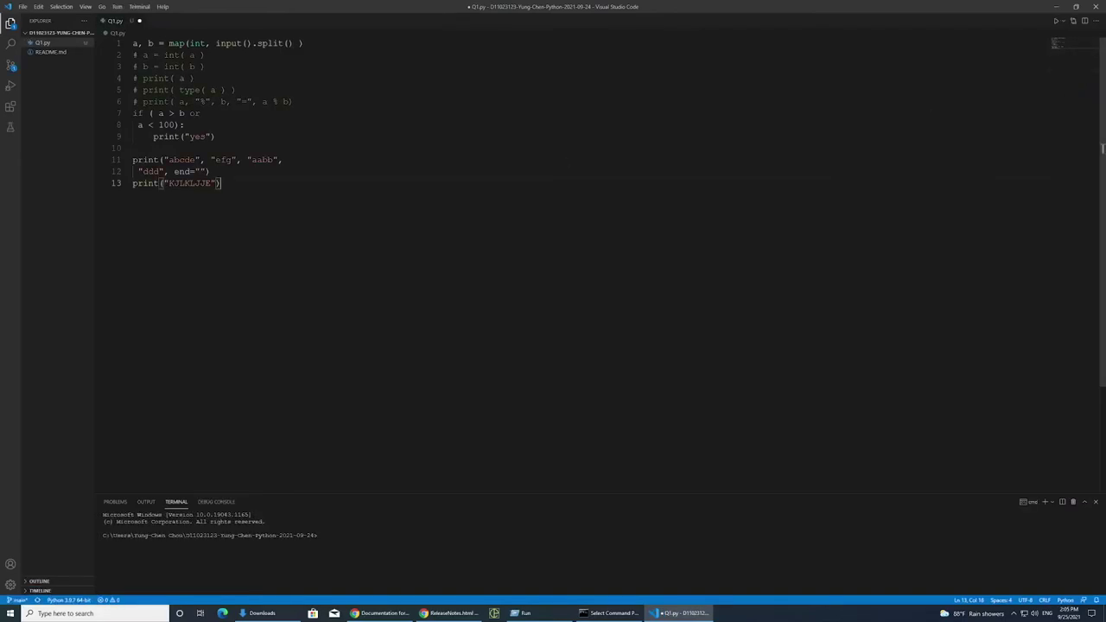
- Save Q1.py with Ctrl+S and close the VS Code window
click(210, 171)
key(ctrl+s)
click(221, 184)
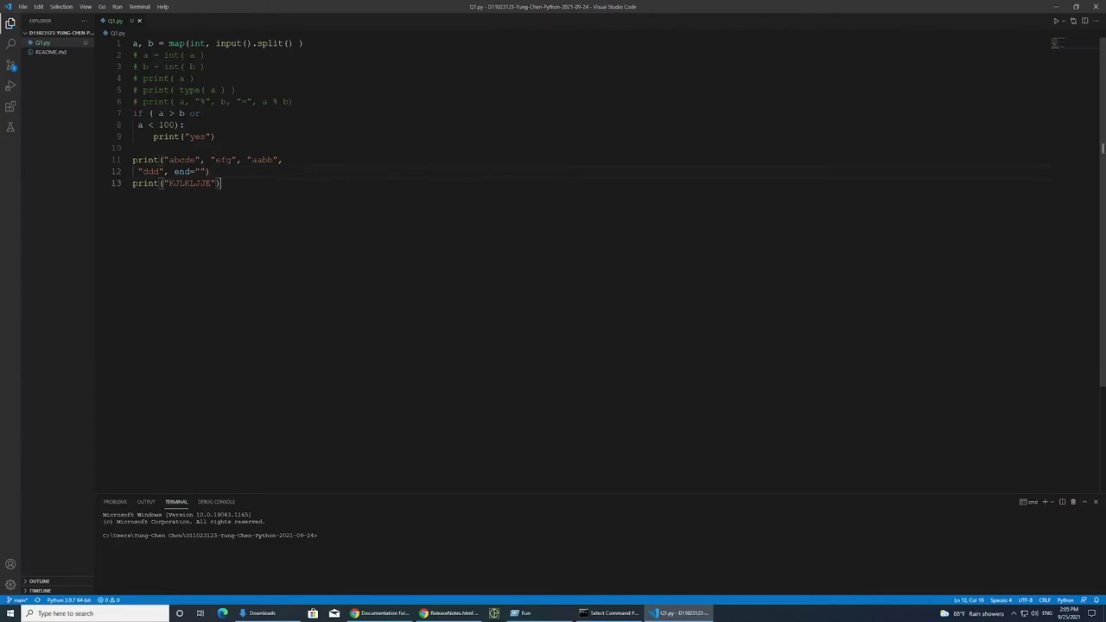
click(1097, 8)
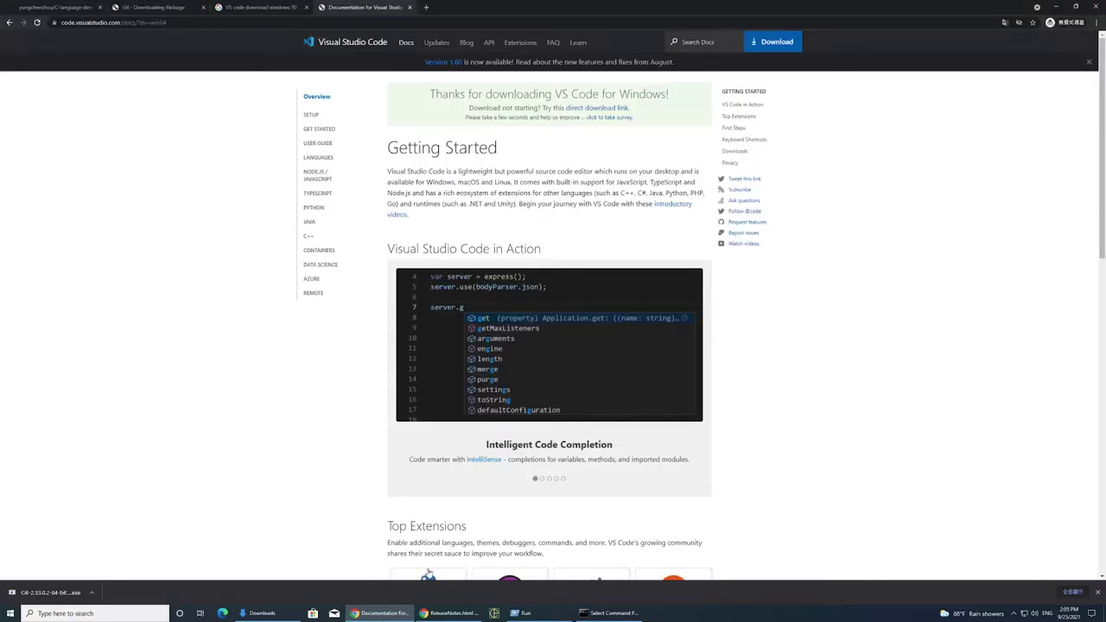
- From Command Prompt, run 'code .' to open C-language-demo1 in VS Code
click(594, 616)
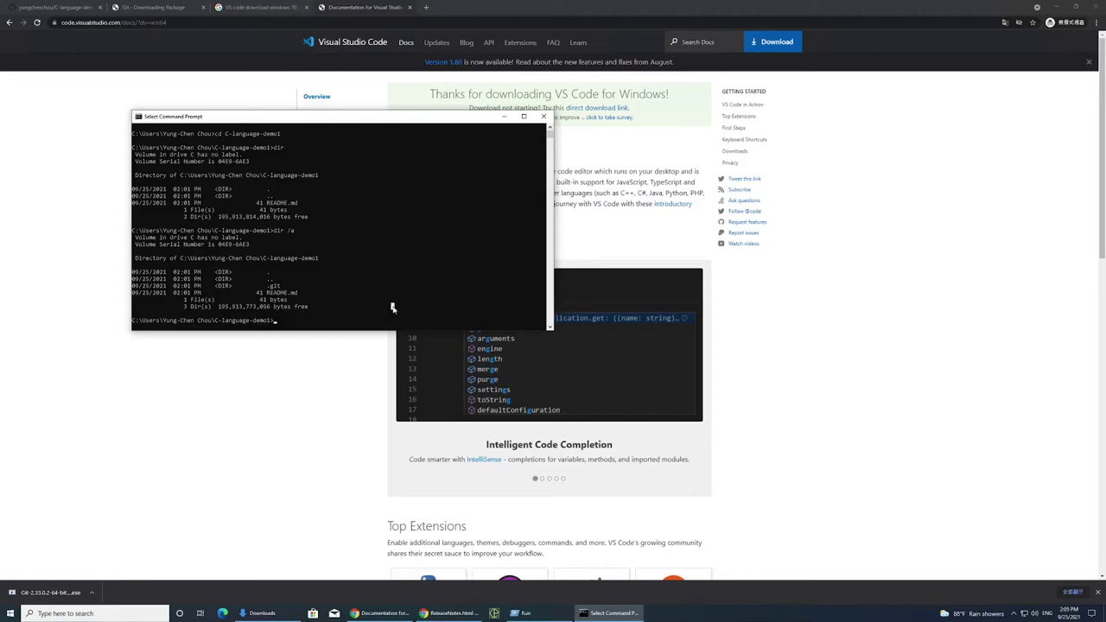
key(Escape)
text(code .)
key(Return)
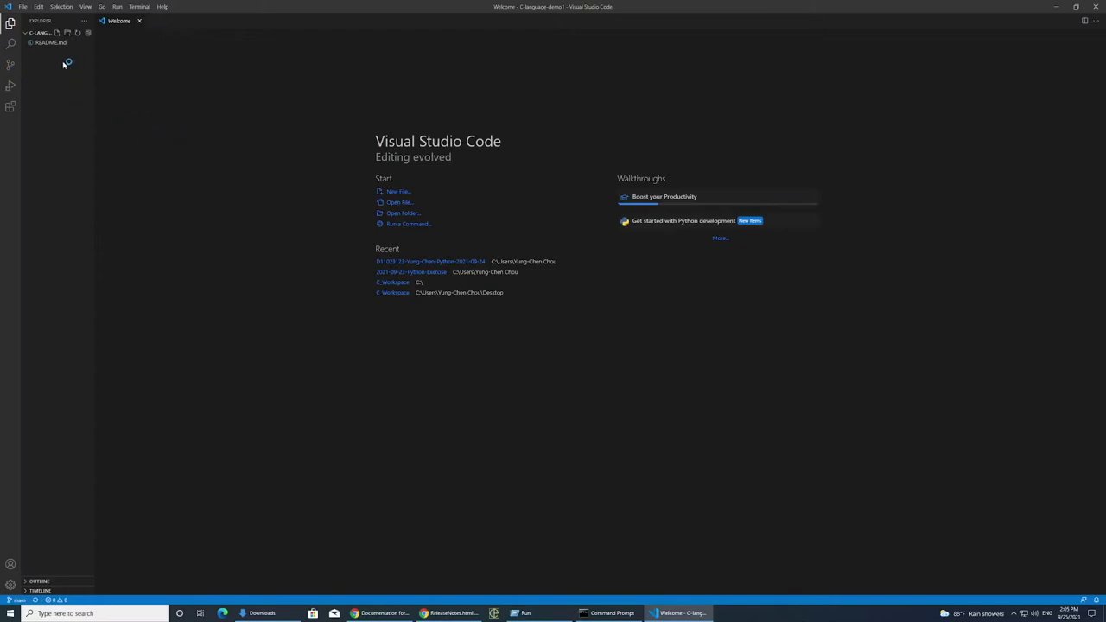
- Search Extensions for 'c/c++', view the Microsoft C/C++ extension, then close VS Code to restart it
drag(94, 86, 177, 85)
click(10, 108)
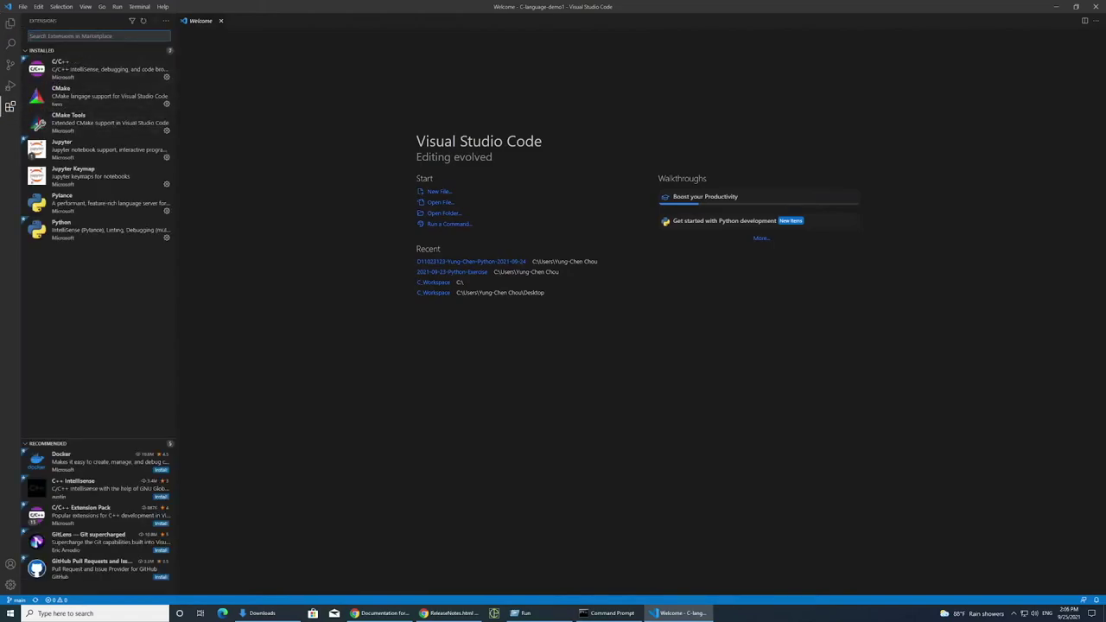
text(c/c)
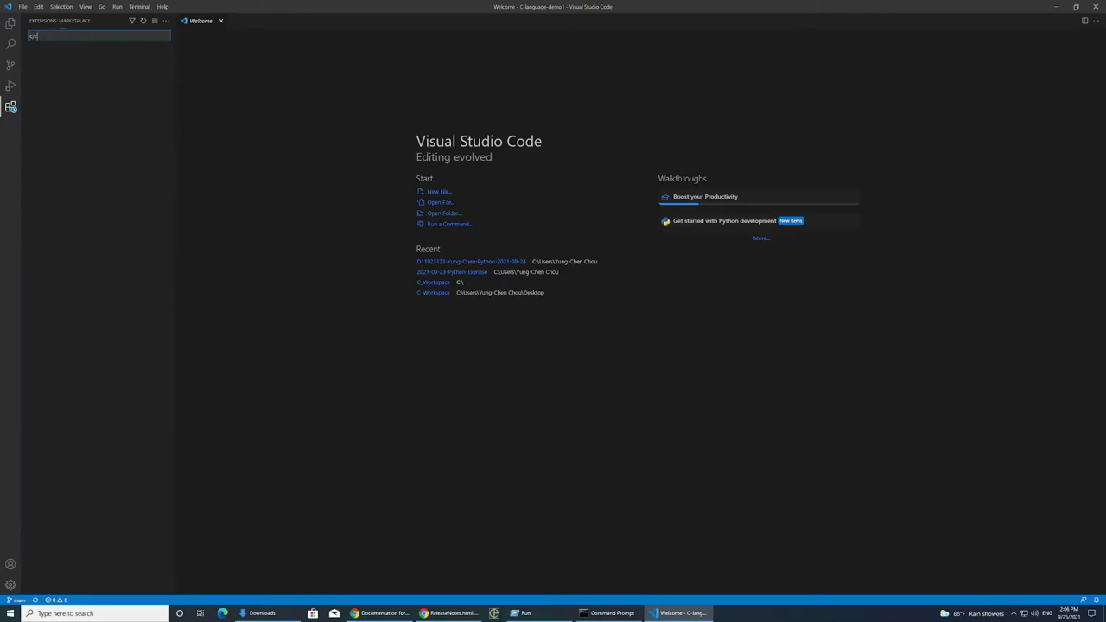
text(++)
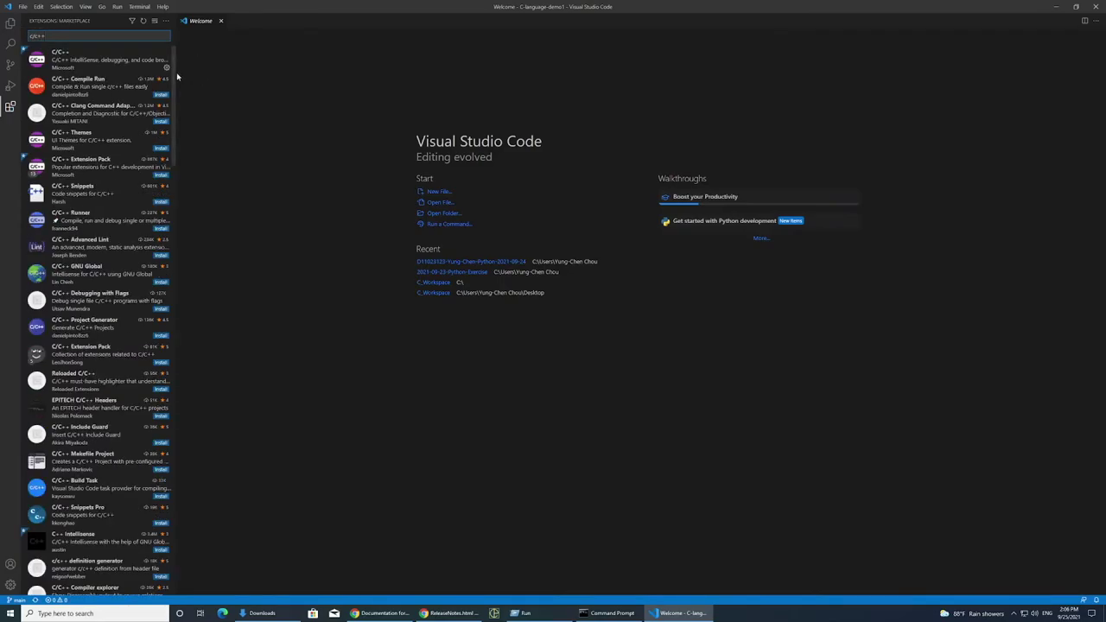
drag(174, 74, 242, 80)
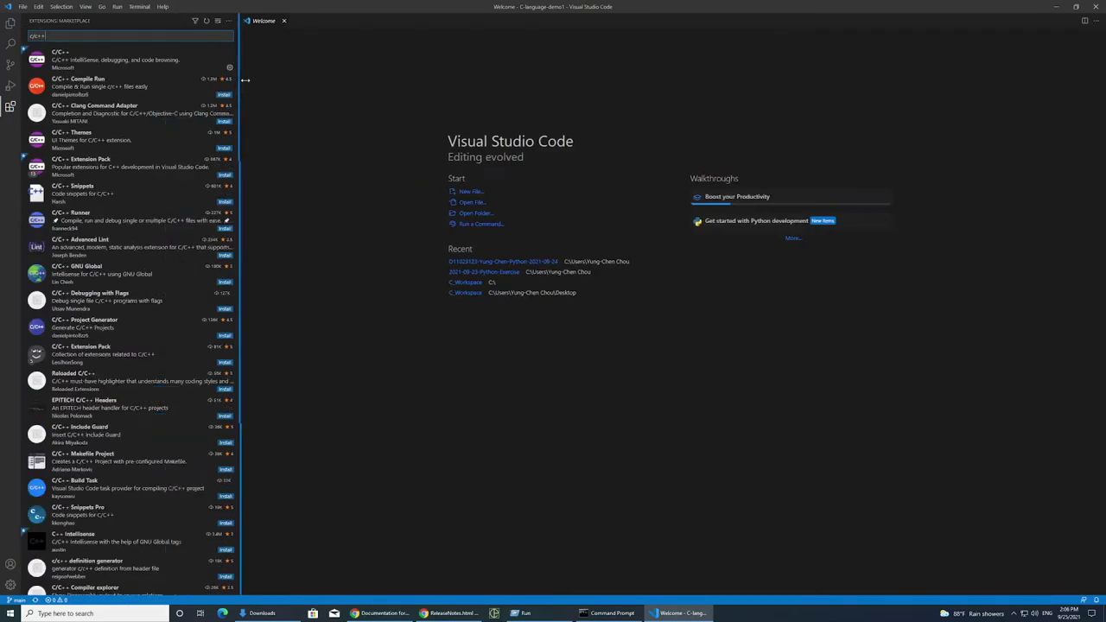
click(165, 69)
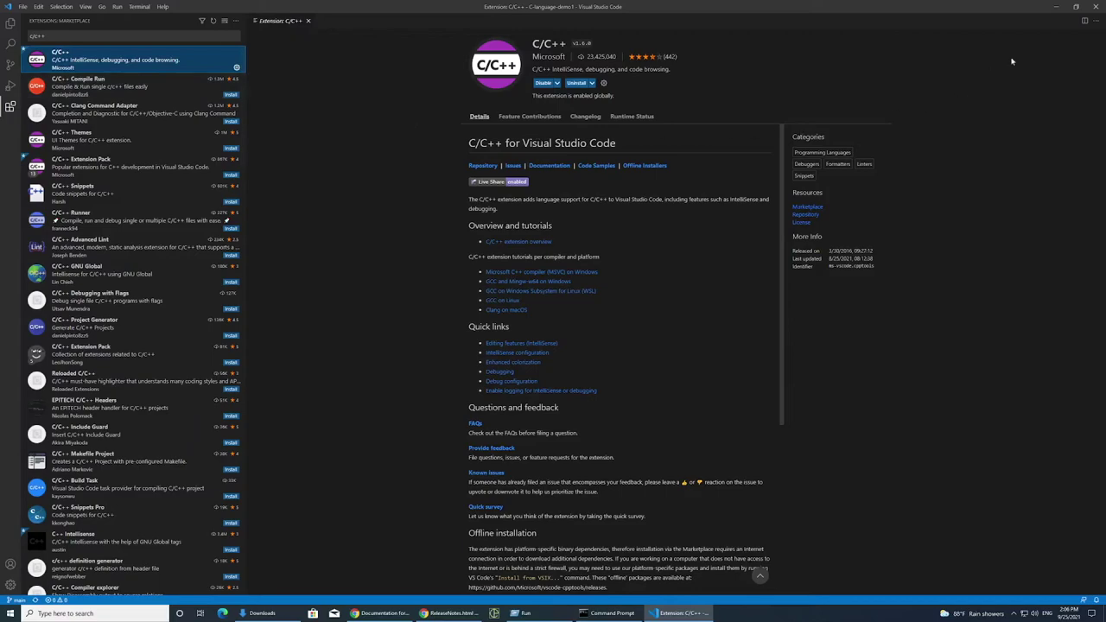
click(1096, 6)
click(590, 614)
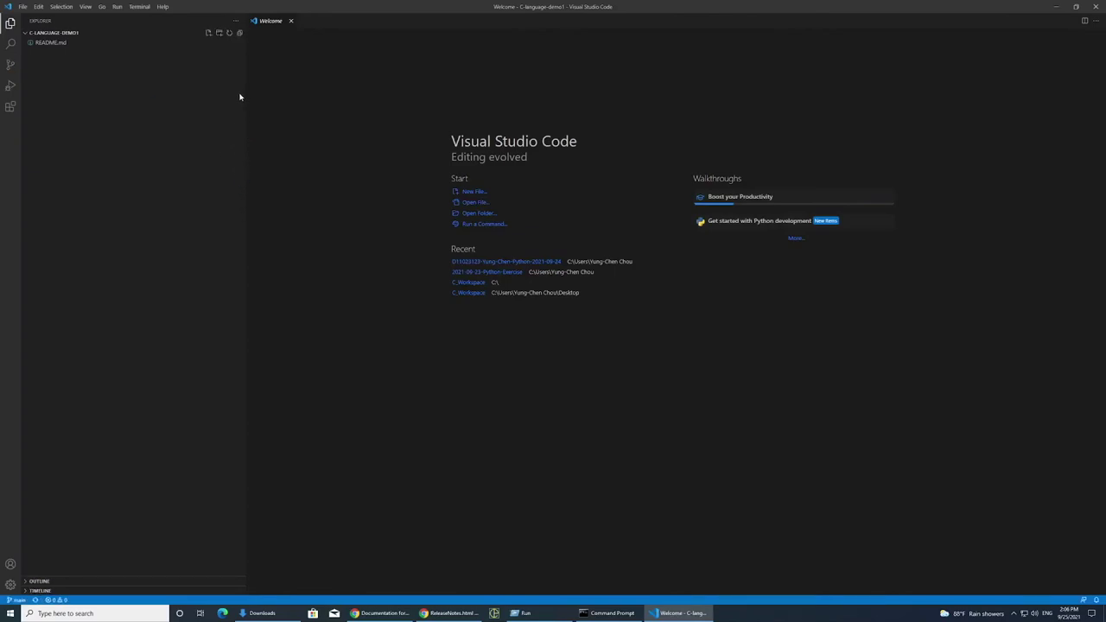
- Narrow the Explorer sidebar and close the Welcome tab
drag(245, 92, 146, 91)
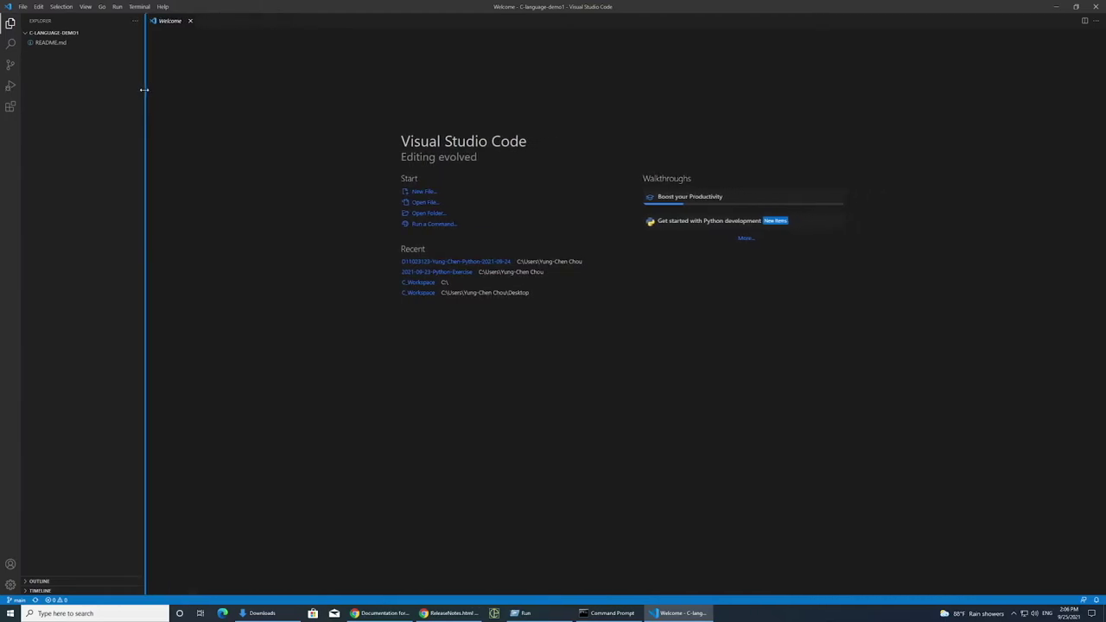
click(104, 89)
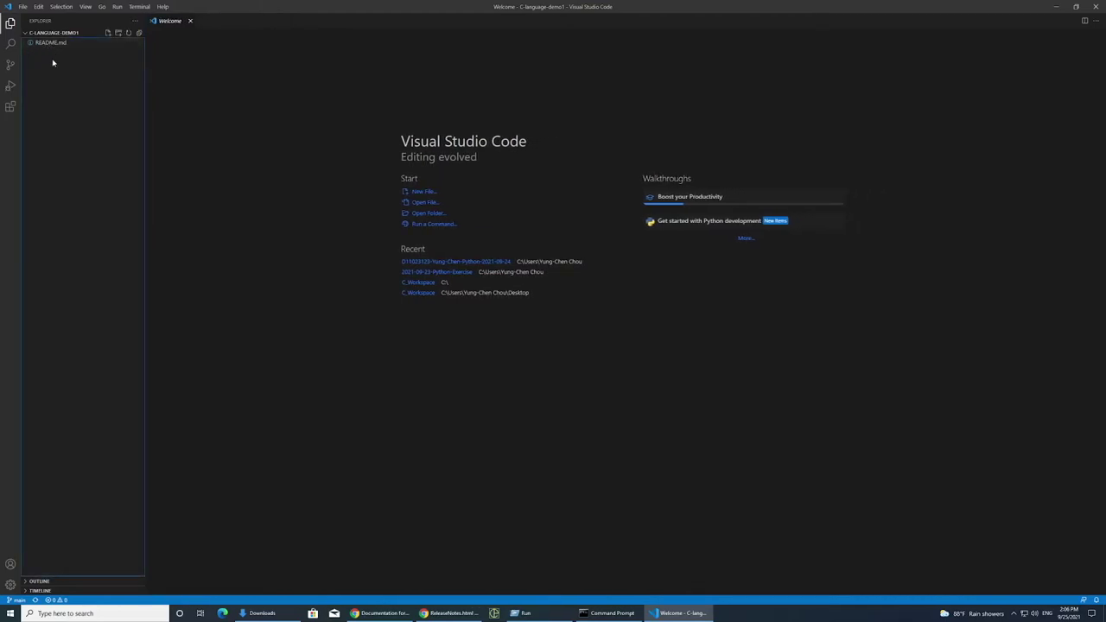
click(190, 21)
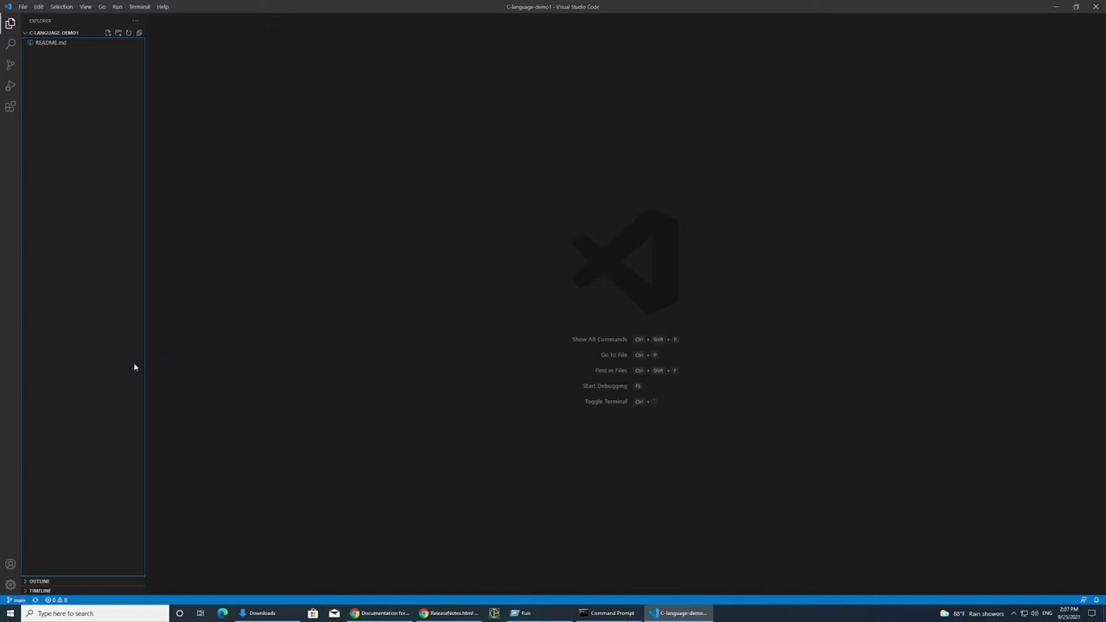
click(11, 585)
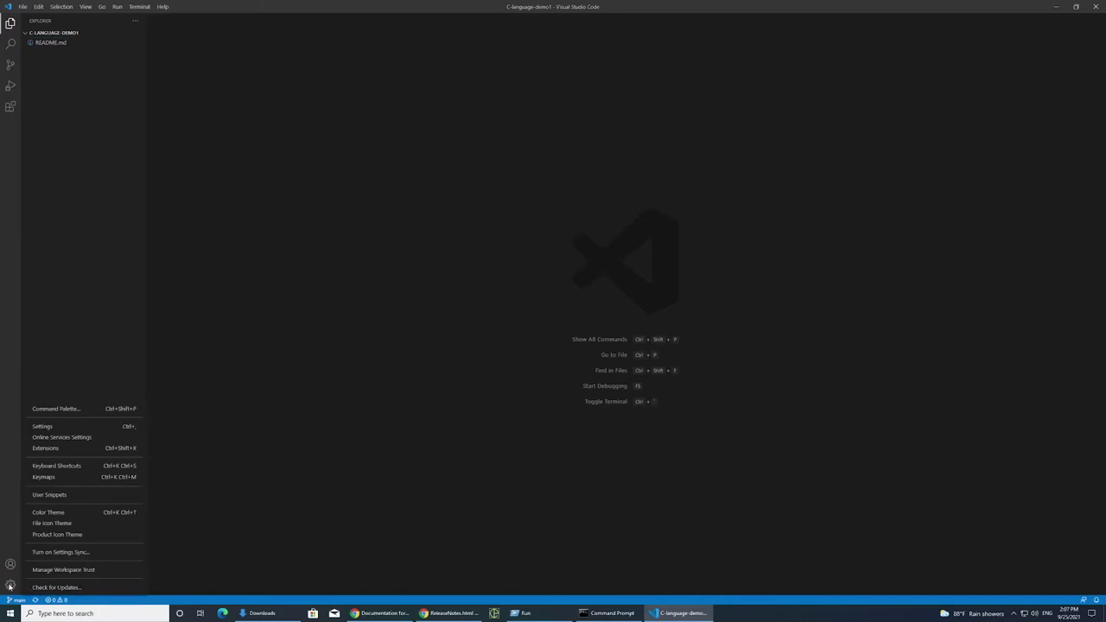
- Open Settings, search 'font size', and set Editor: Font Size to 22
click(70, 427)
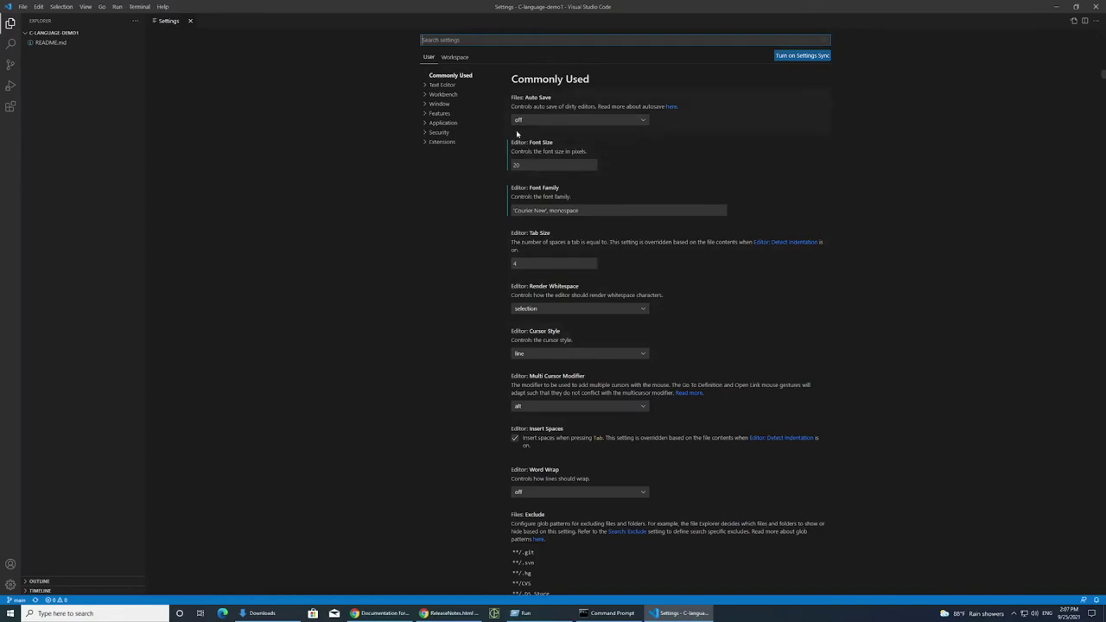
text(font s)
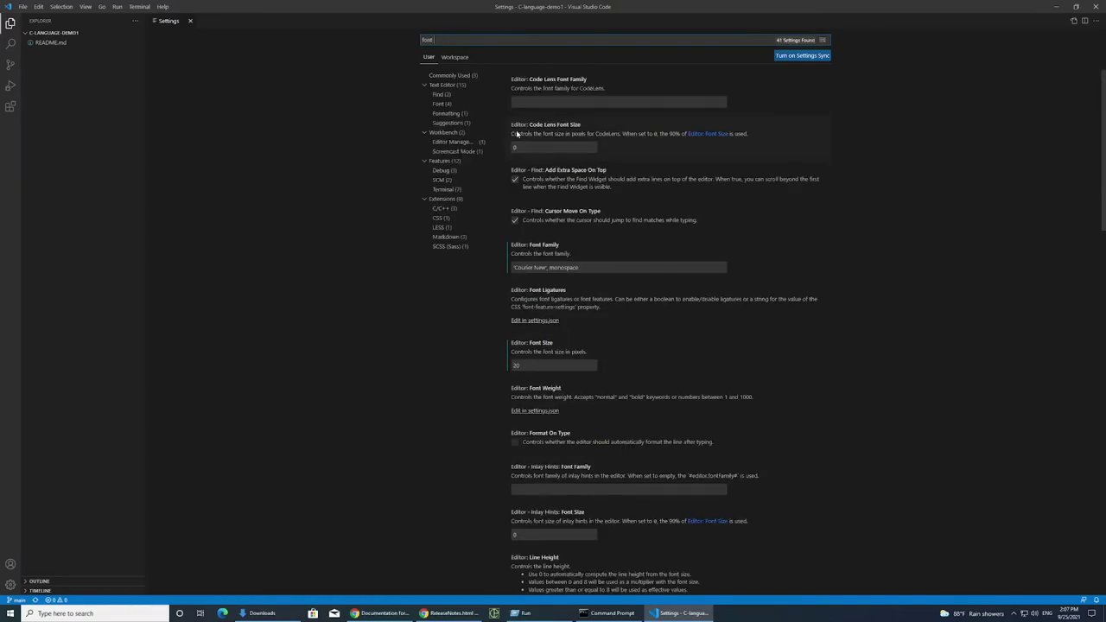
text(ize)
drag(514, 268, 547, 269)
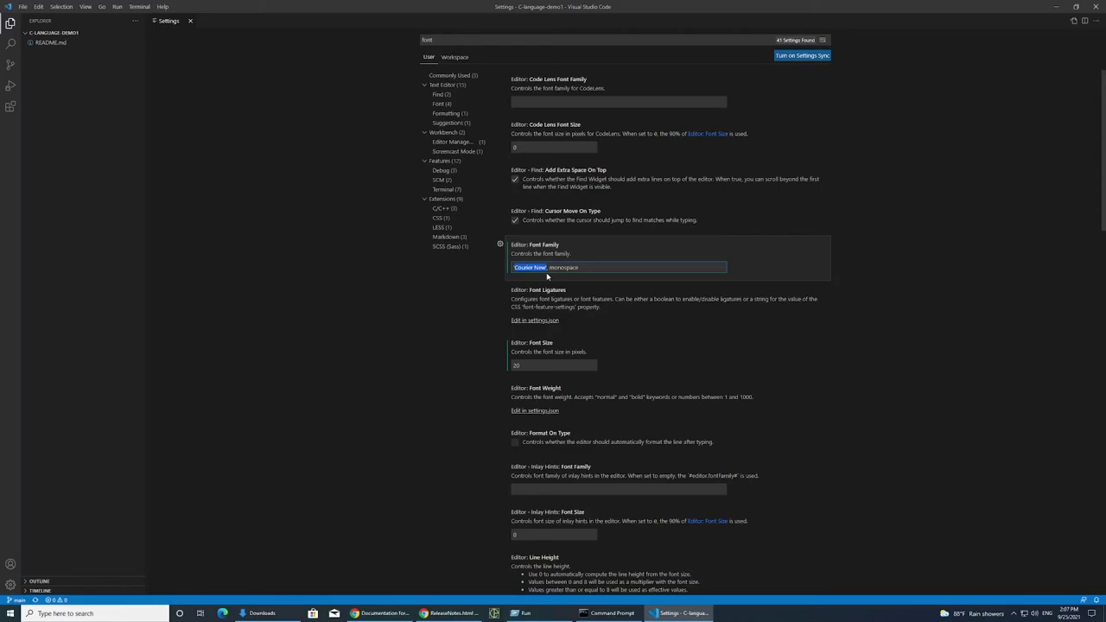
click(528, 368)
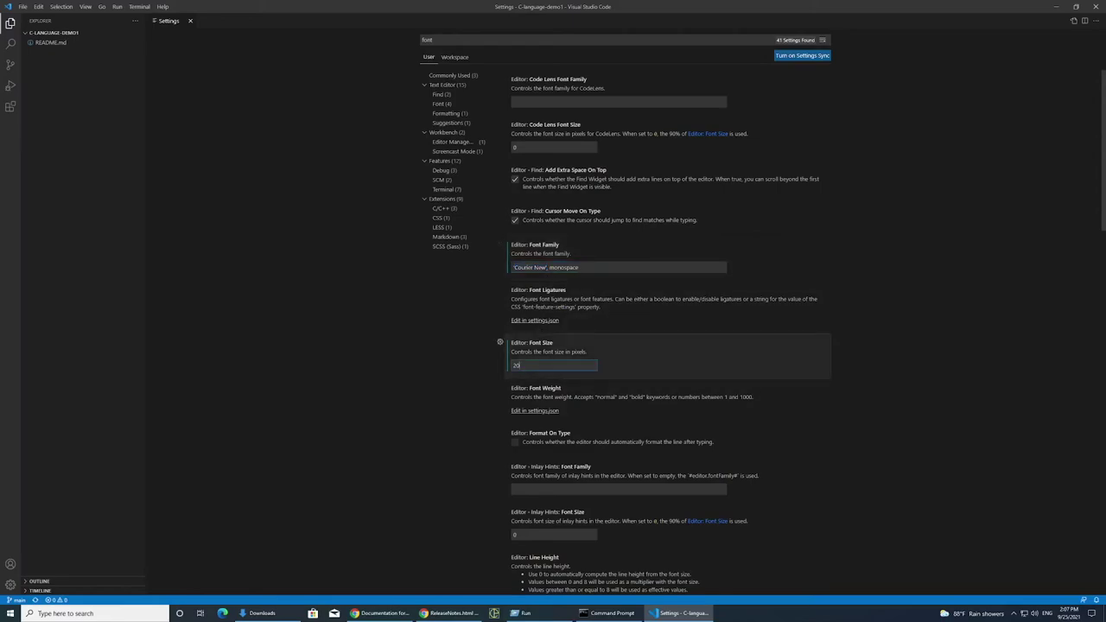
key(BackSpace)
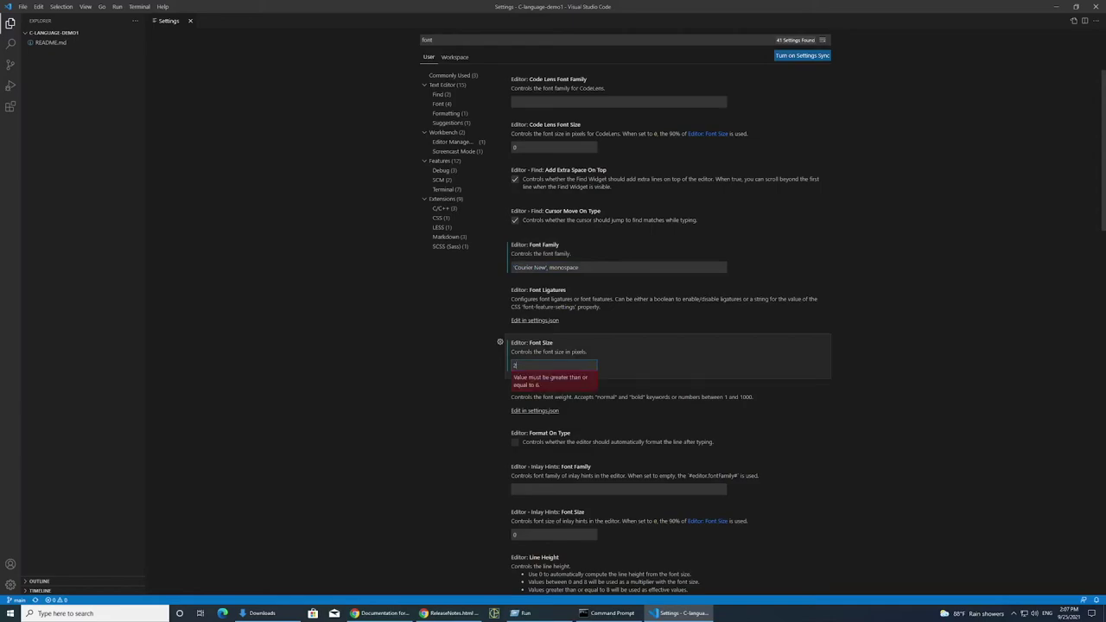
text(2)
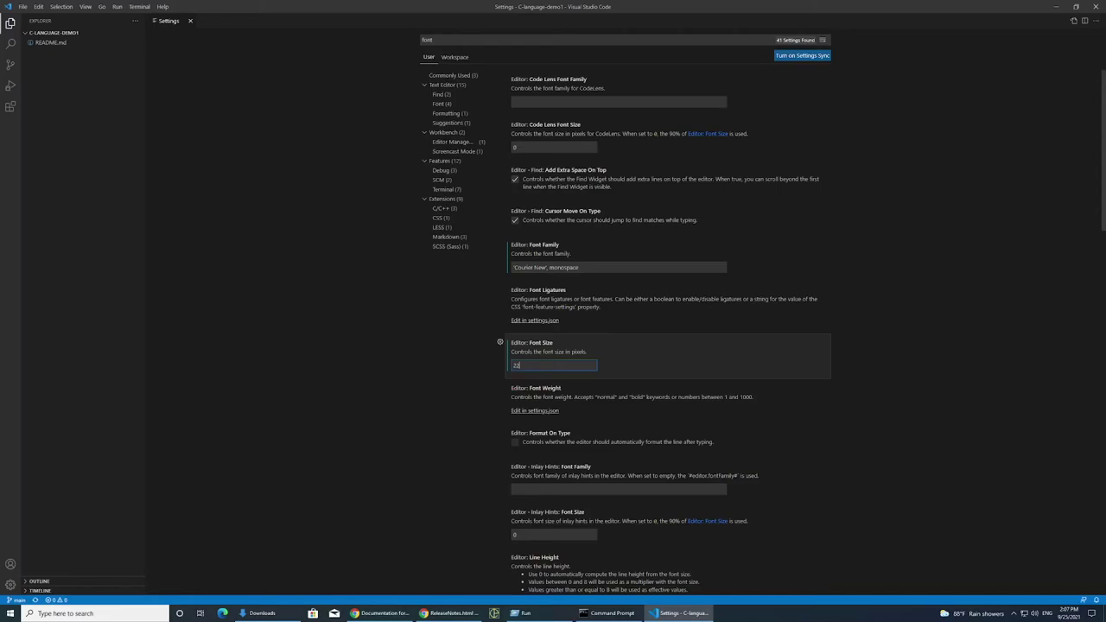
click(464, 421)
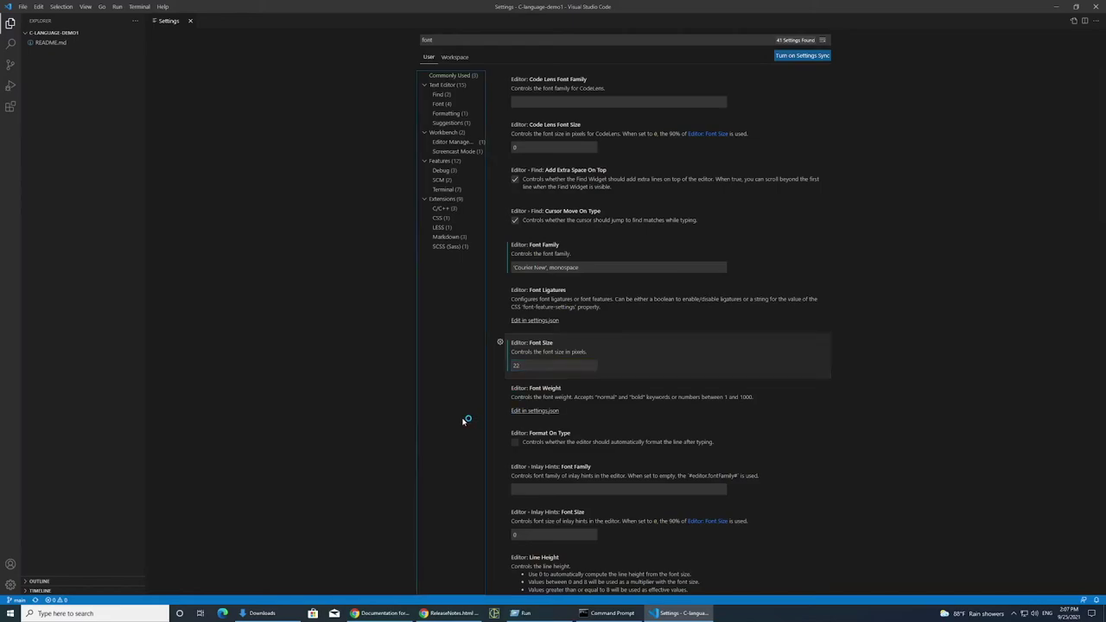
- Set the integrated terminal font size from 14 to 20, review font settings, and close Settings
mouse_move(59, 49)
click(446, 191)
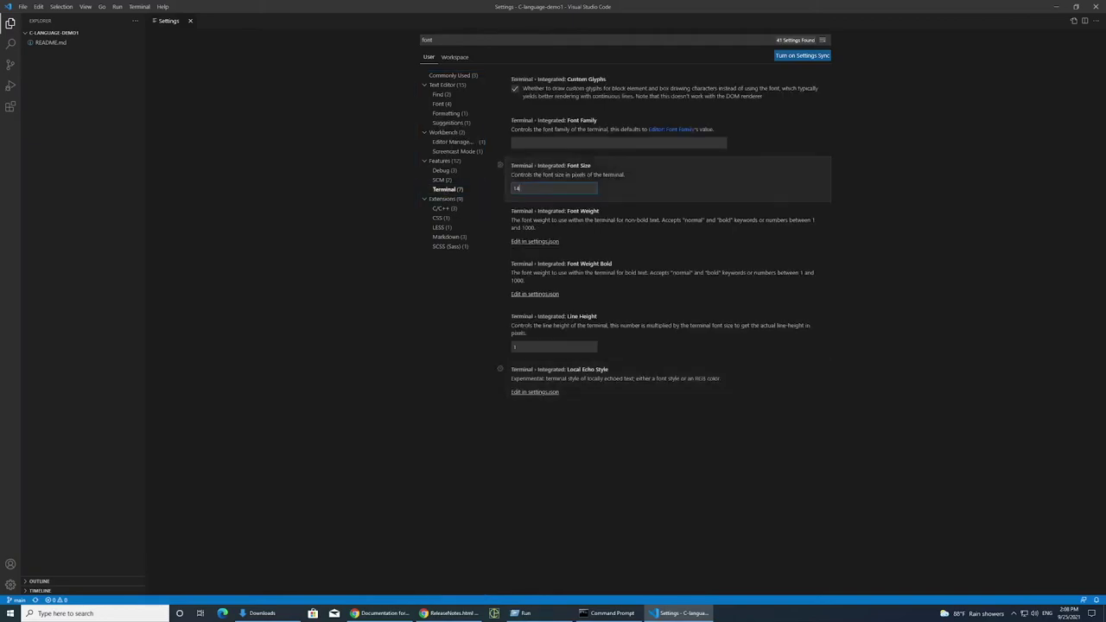
double_click(512, 190)
text(20)
click(449, 148)
click(447, 122)
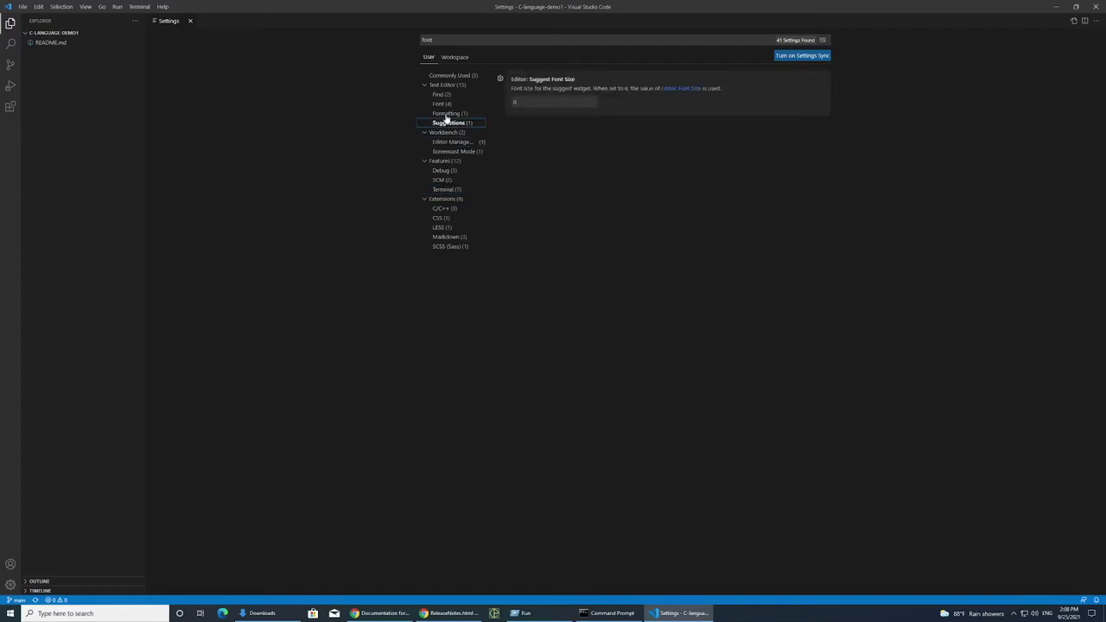
click(446, 115)
click(442, 104)
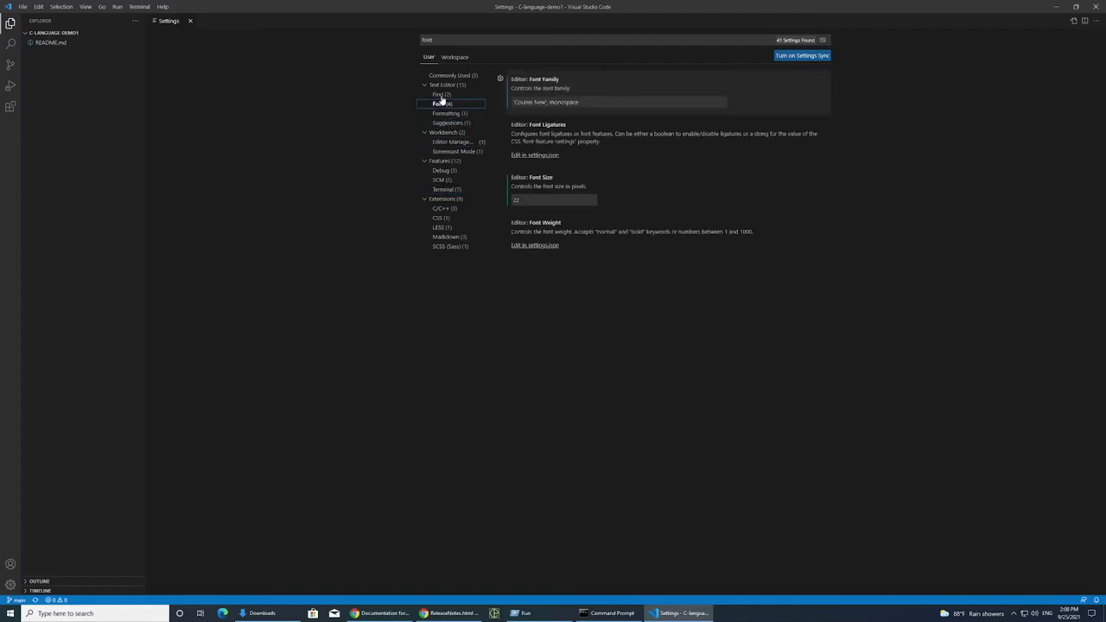
click(442, 96)
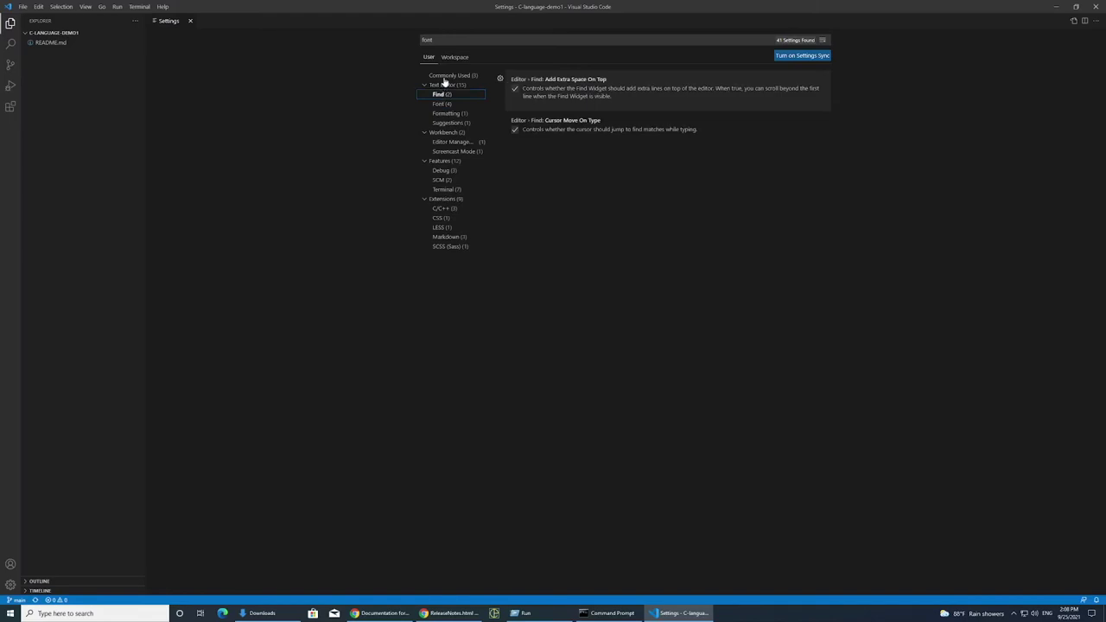
click(445, 77)
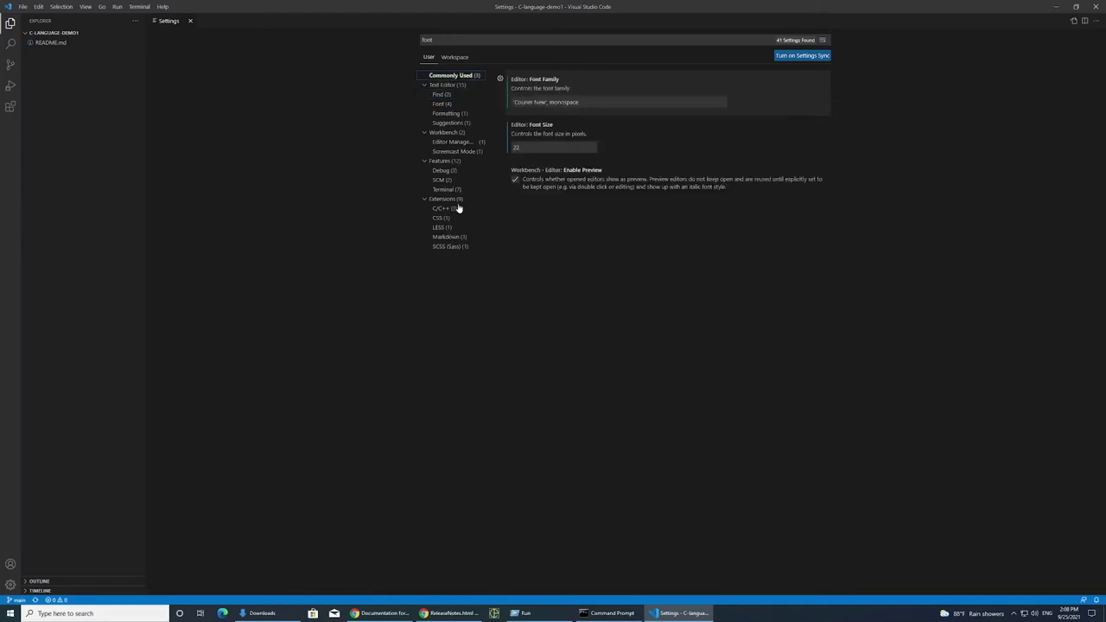
click(441, 170)
text(20)
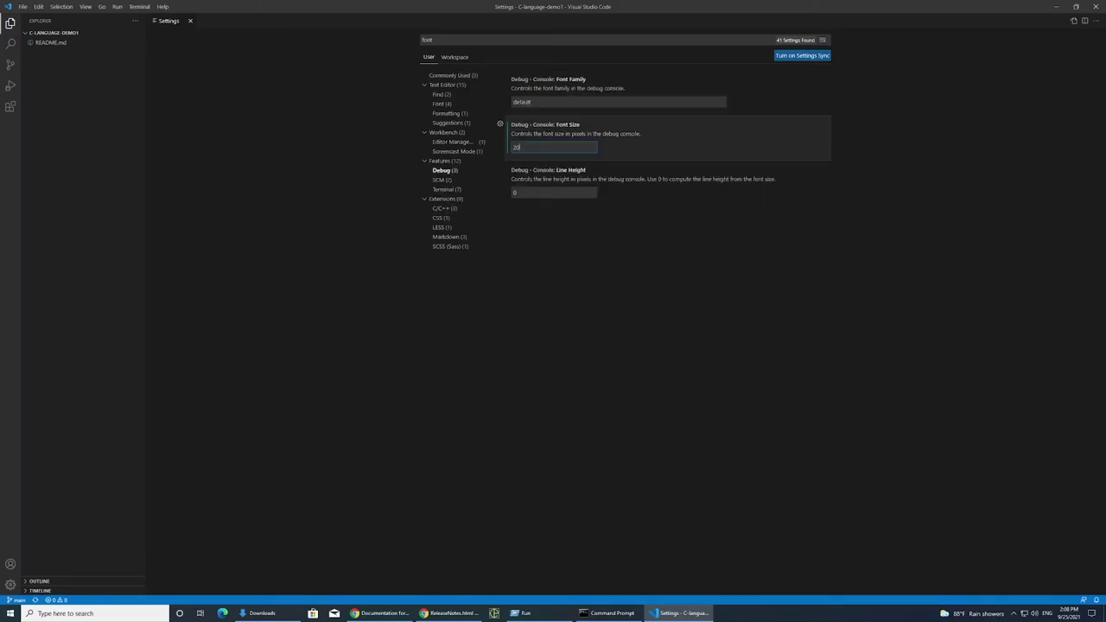
click(325, 82)
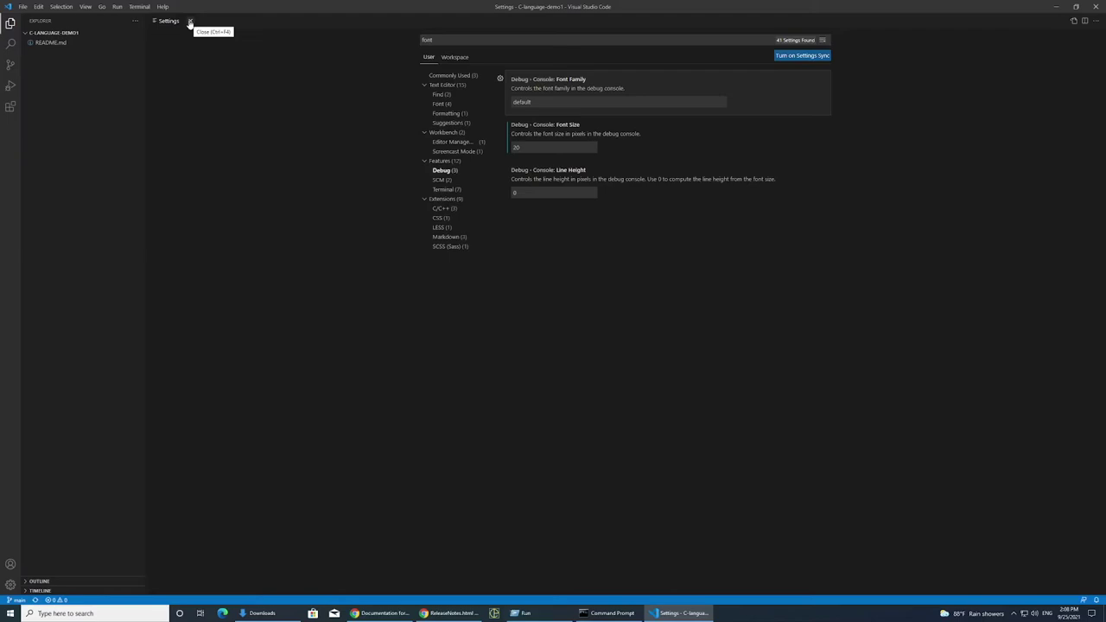
click(190, 22)
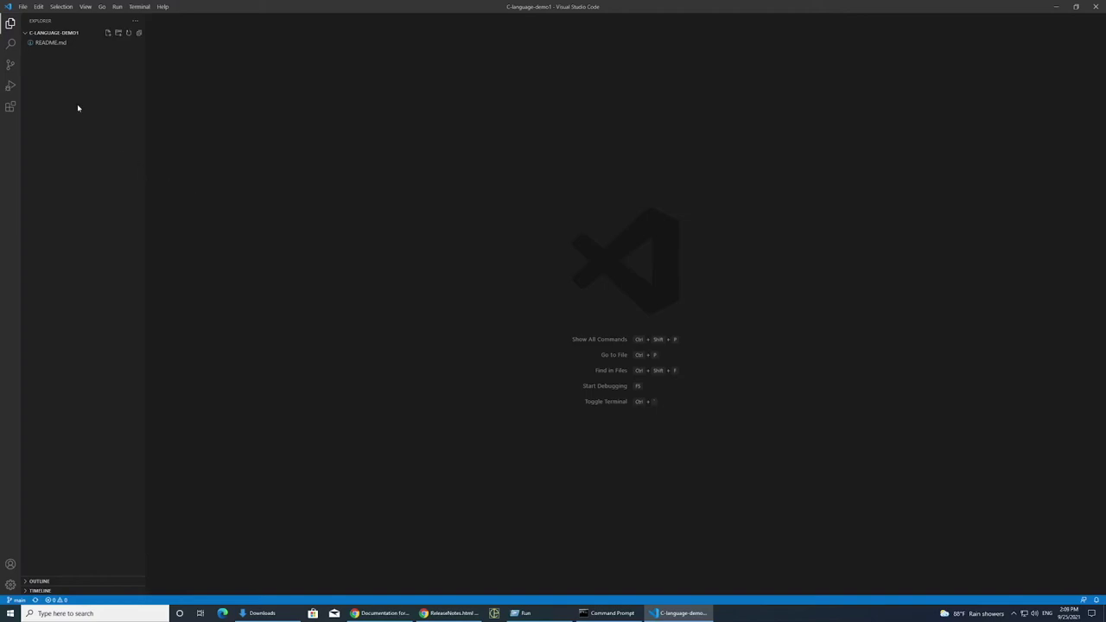
- Create a new file named hello.c in the C-language-demo1 folder from the Explorer
click(24, 6)
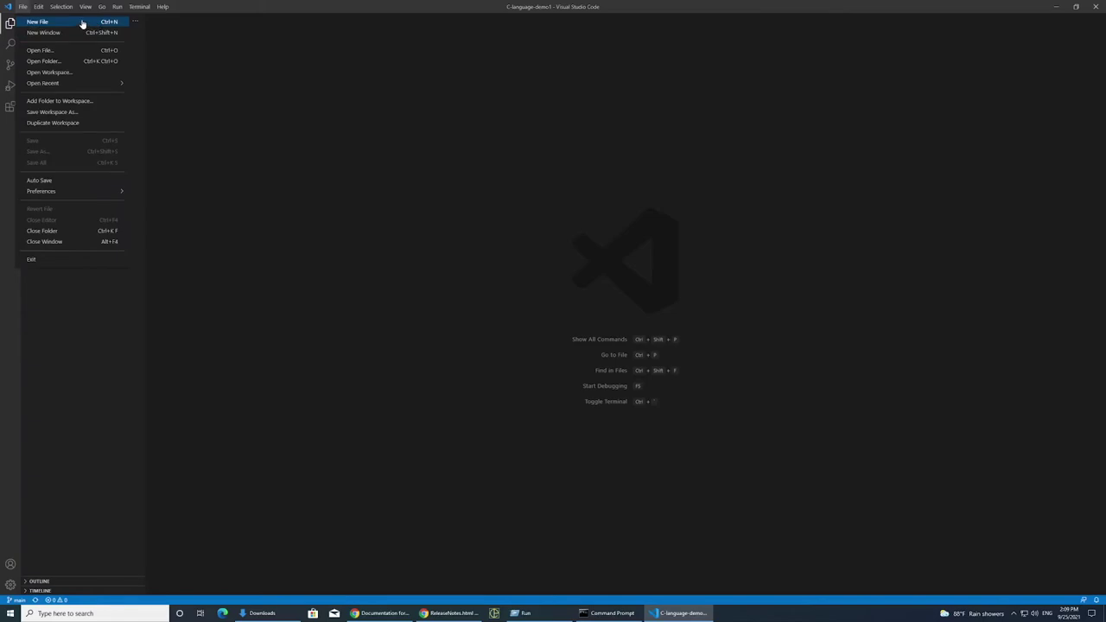
click(176, 67)
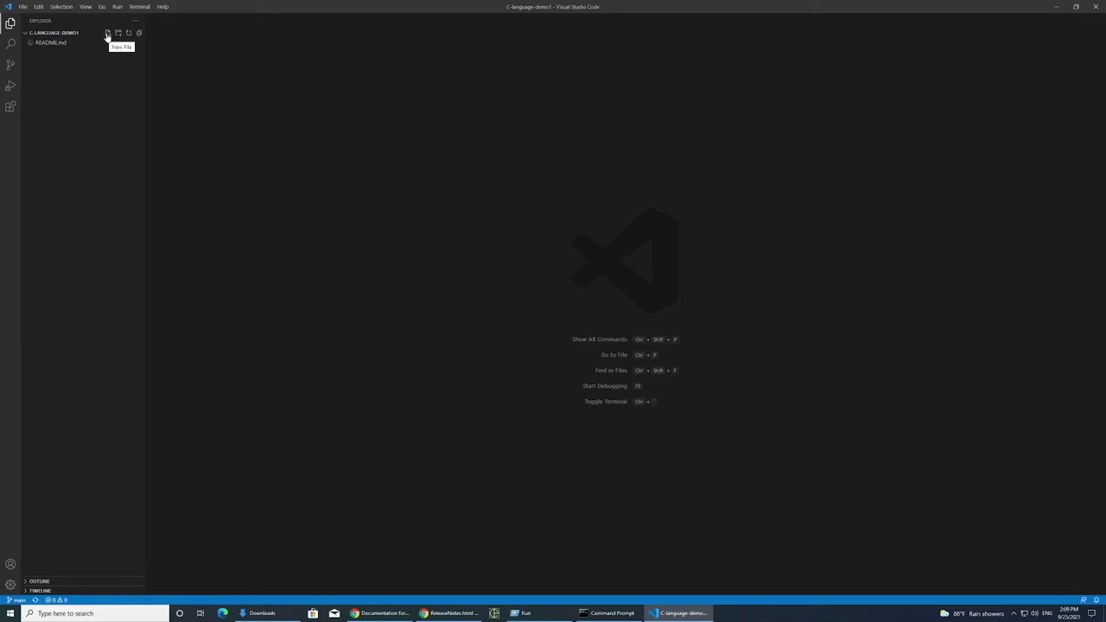
click(107, 35)
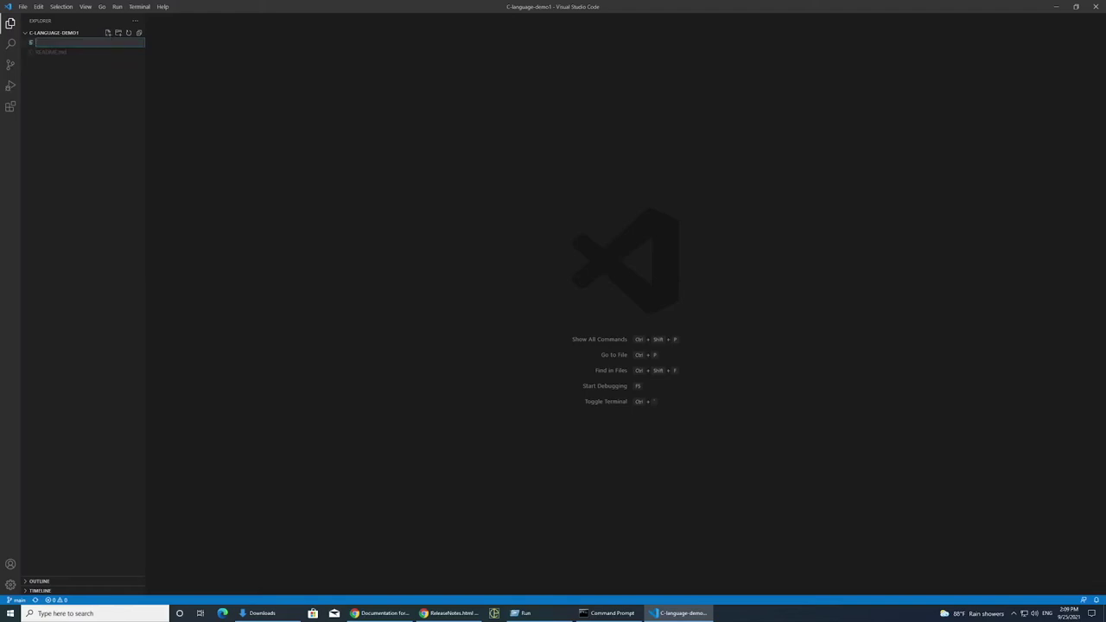
text(hello)
text(.c)
key(Return)
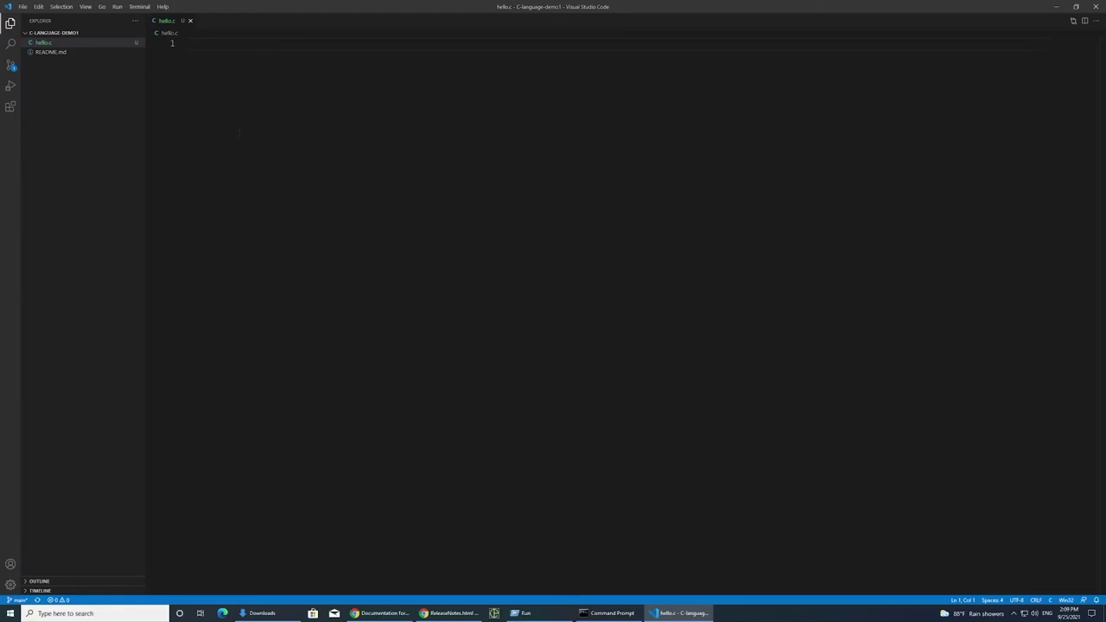
- Write #include <stdio.h> and open an int main( void ) function body
text(#include)
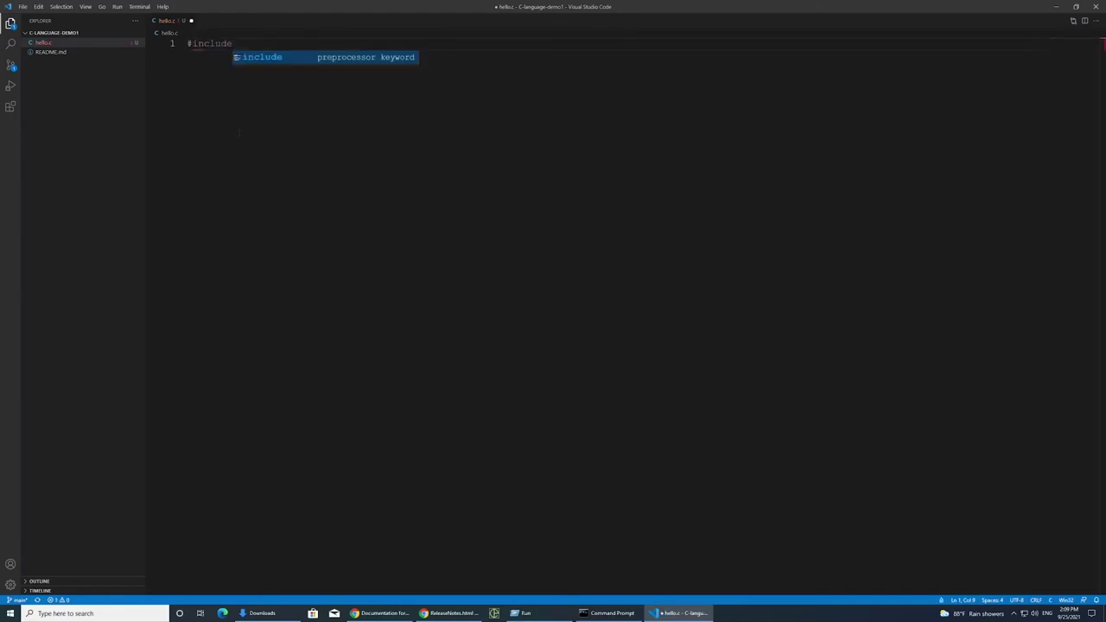
text(<)
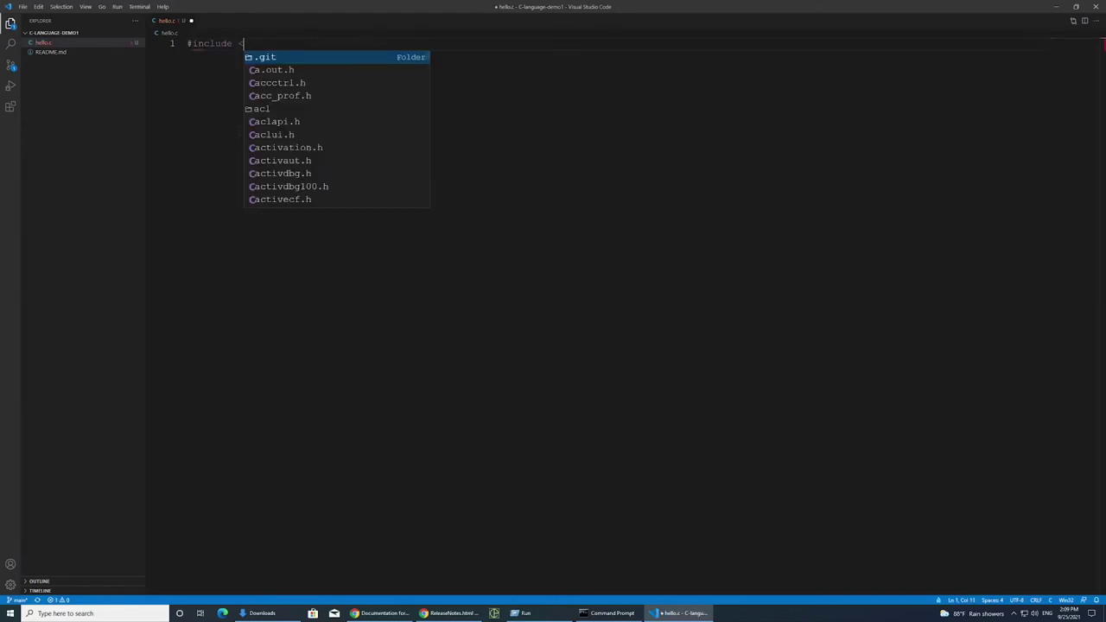
text(stdio.h>)
key(Return)
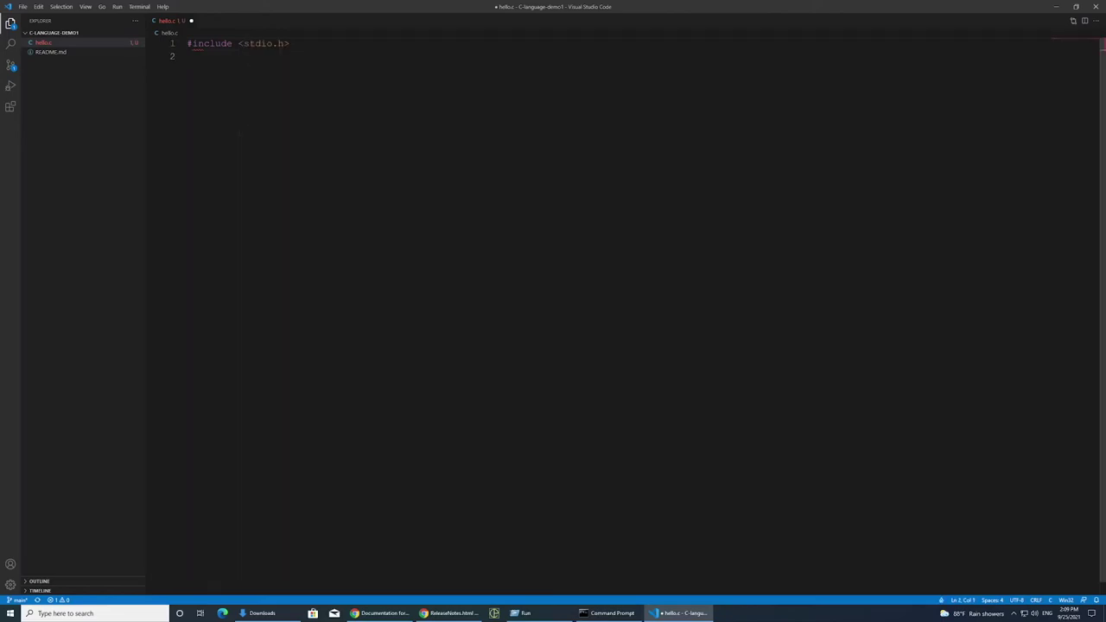
key(Return)
text(int )
text(main( void )
text(){)
key(Return)
- Add printf("%s\n", "hello world!!"); inside main
text(printf)
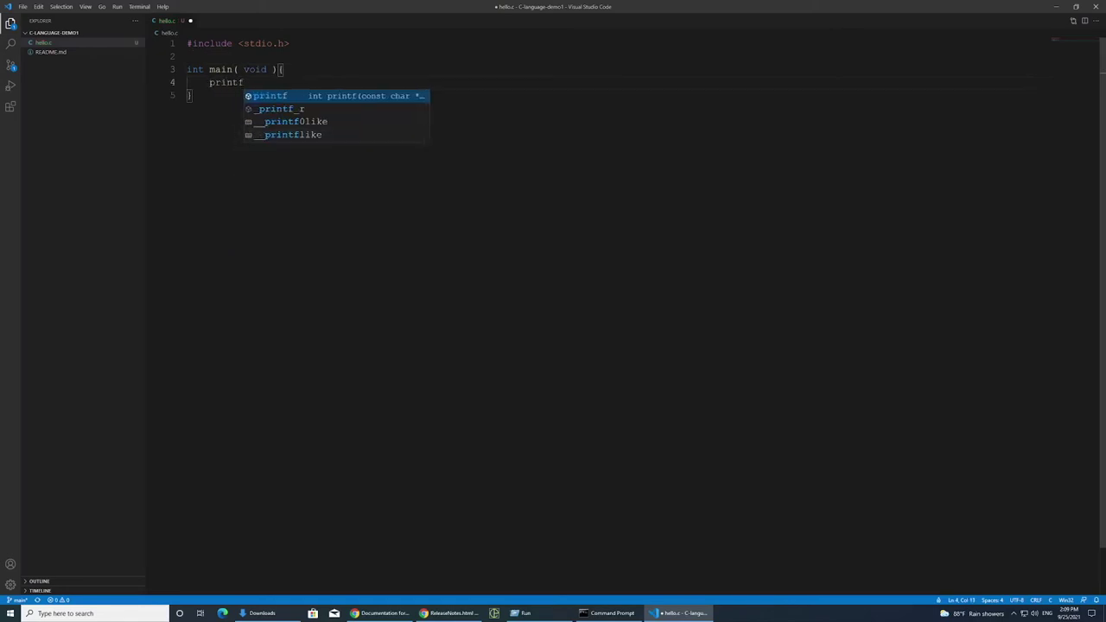
text(();)
key(Left)
key(Left)
text(")
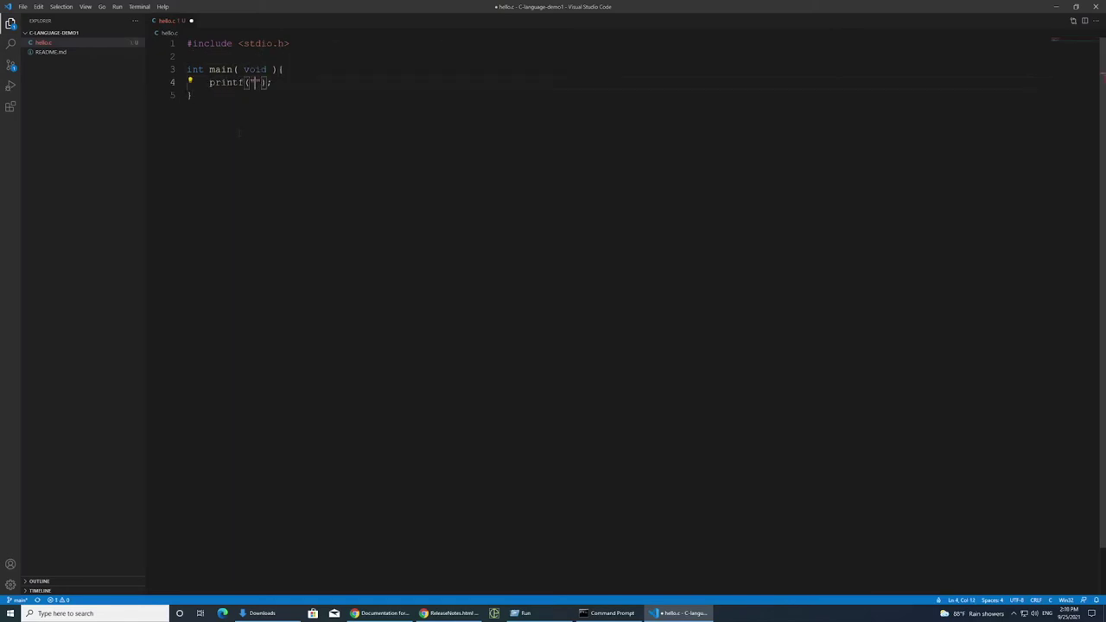
text(%s)
text(\)
text(n)
key(Right)
text(, )
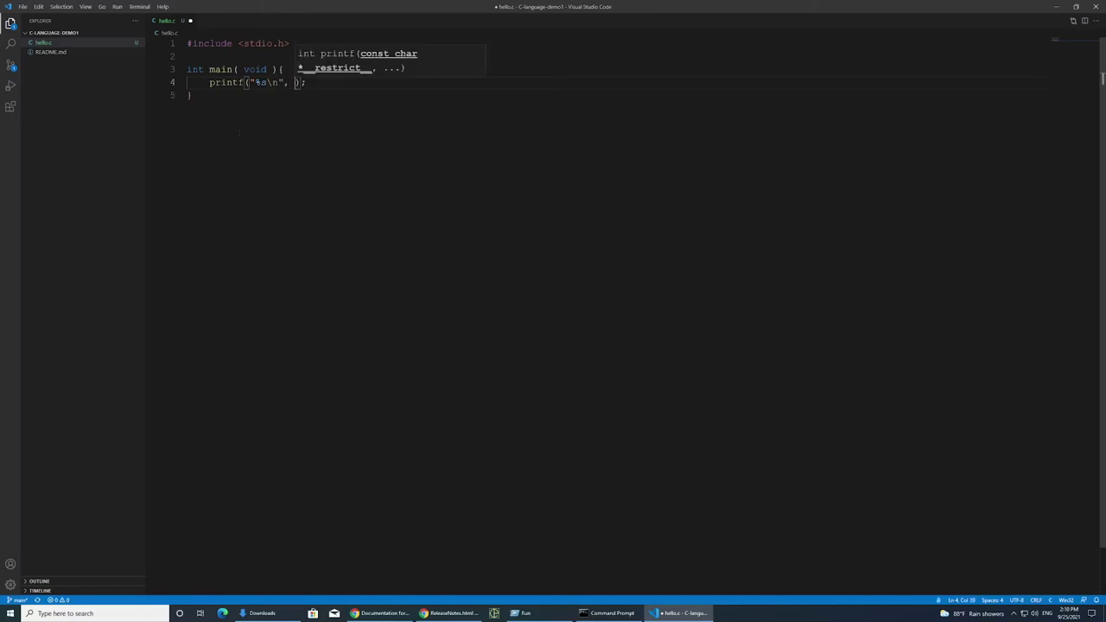
text(")
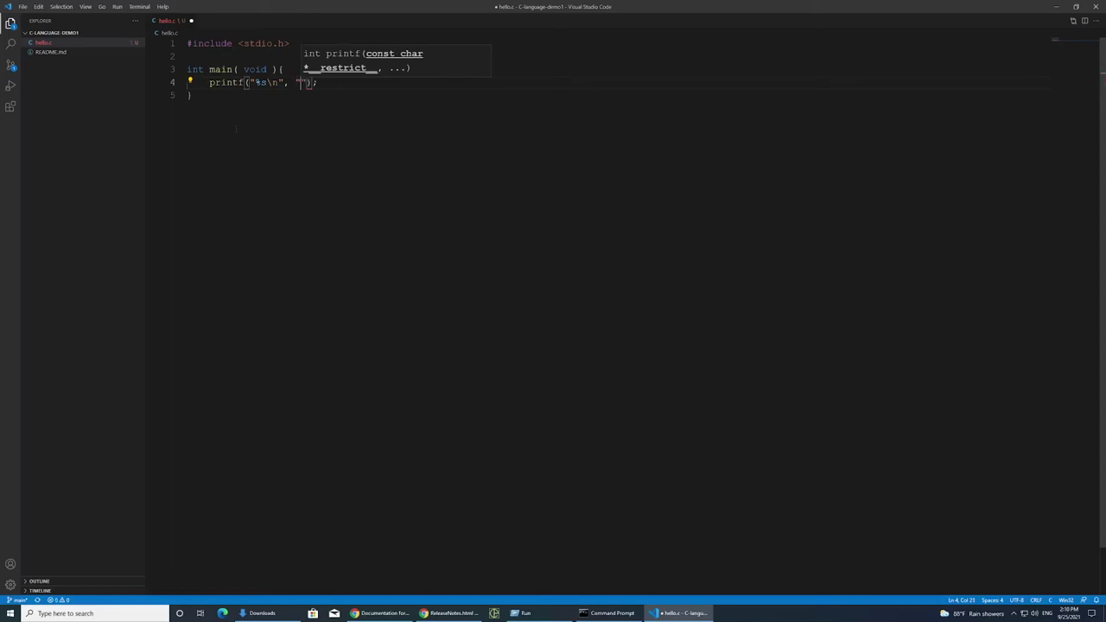
text(hello world!!)
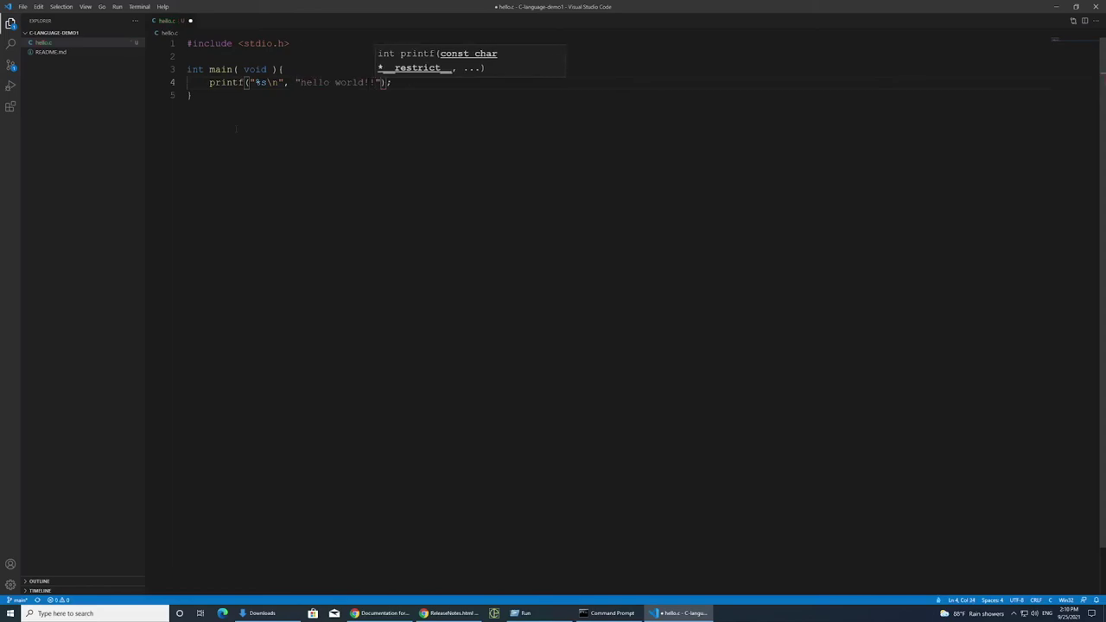
click(324, 134)
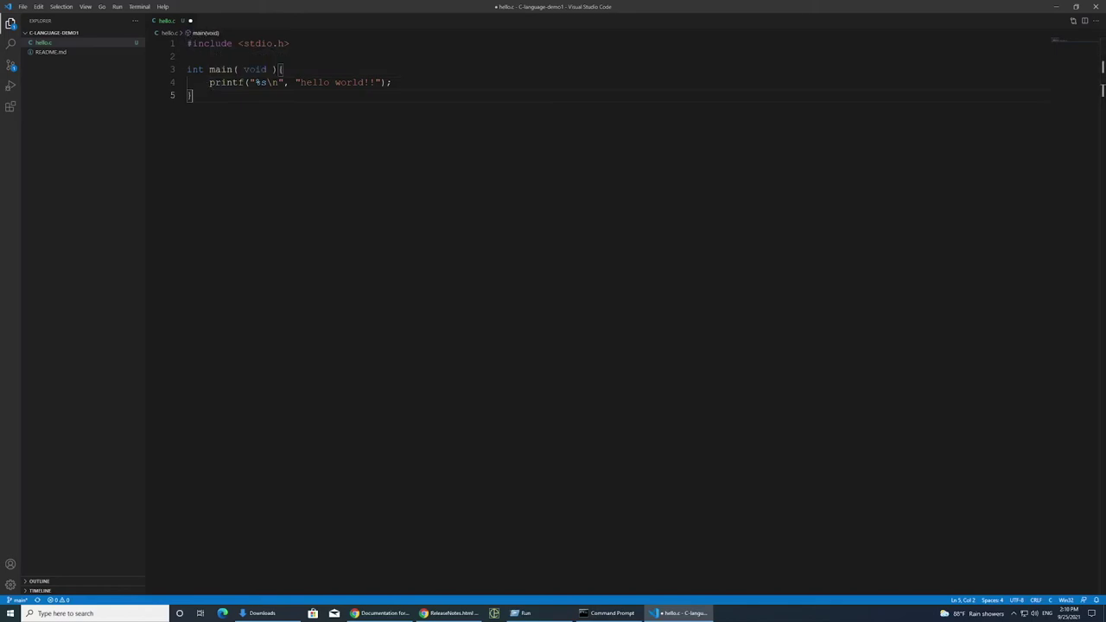
- Save hello.c, append two spaces and 'Ya' after hello world!! in the printf string, and save again
click(23, 9)
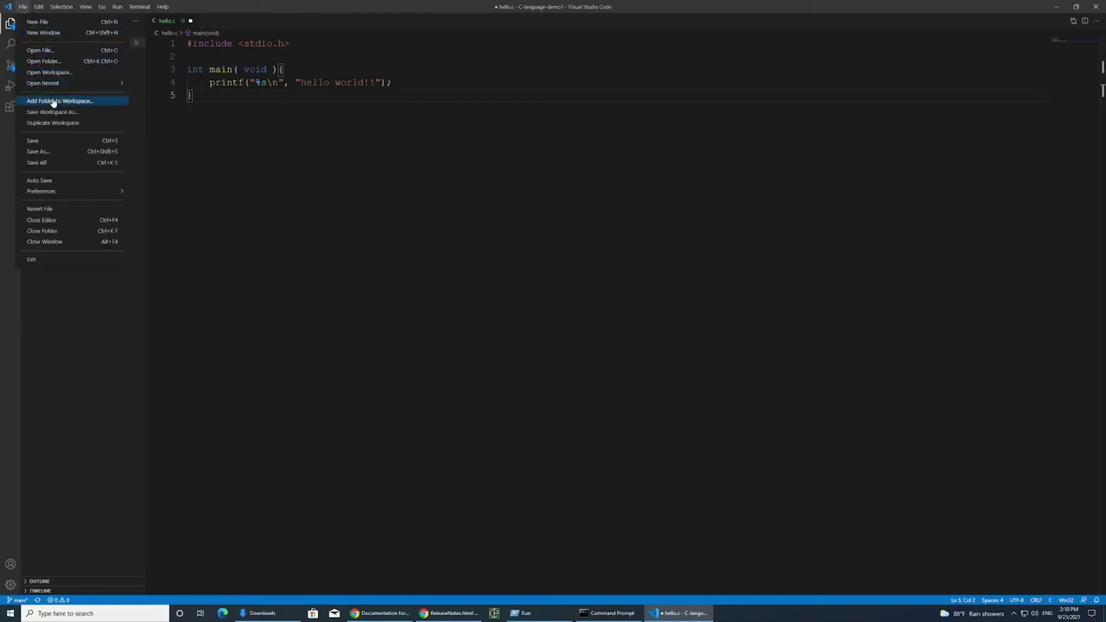
click(49, 142)
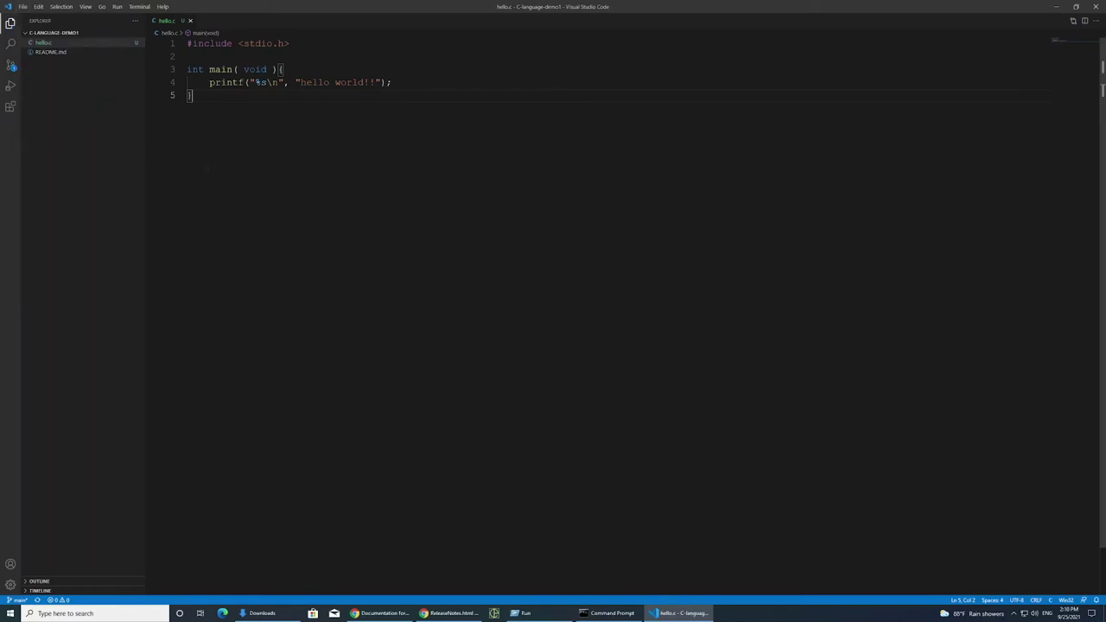
click(375, 82)
text(Ya)
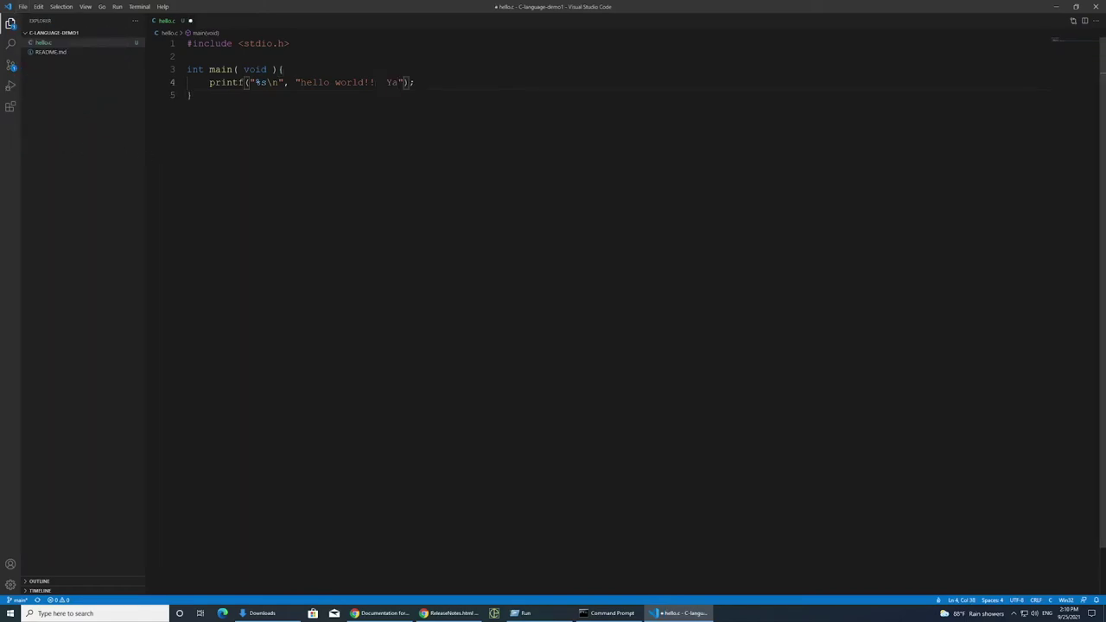
key(Down)
key(ctrl+s)
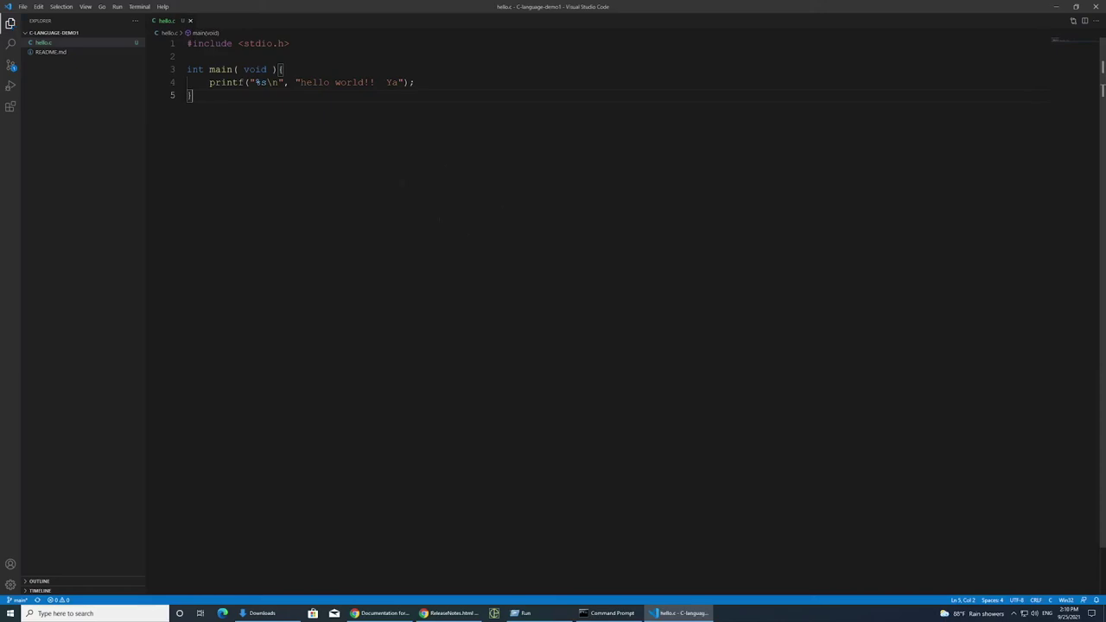
click(139, 7)
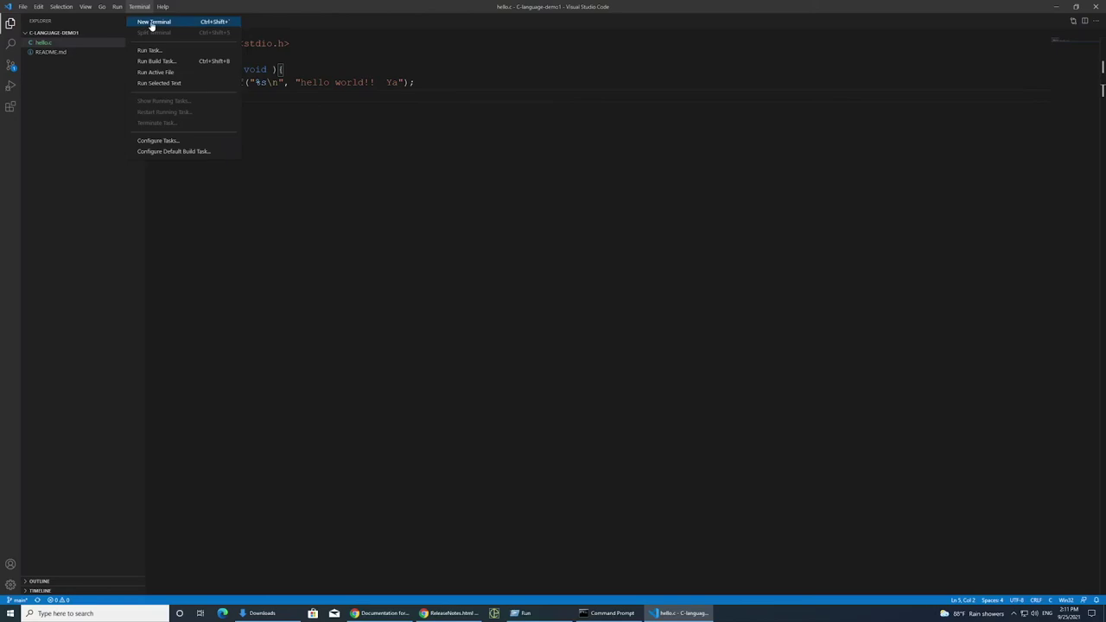
- From a new terminal's profile list, set Command Prompt as the default profile, then close the terminal panel
click(151, 23)
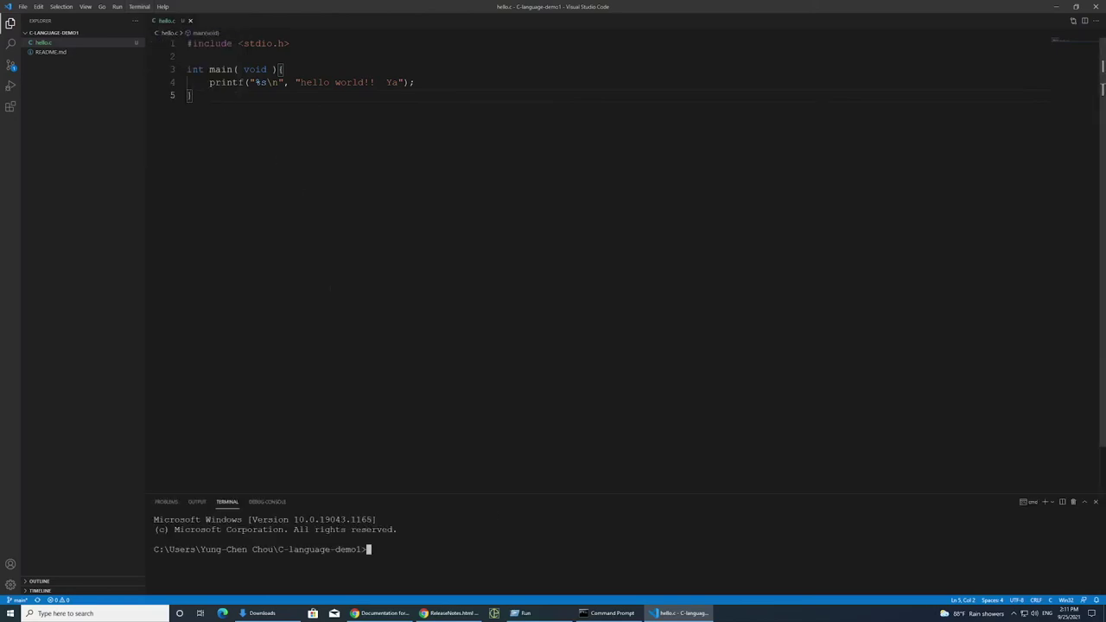
drag(476, 494, 470, 439)
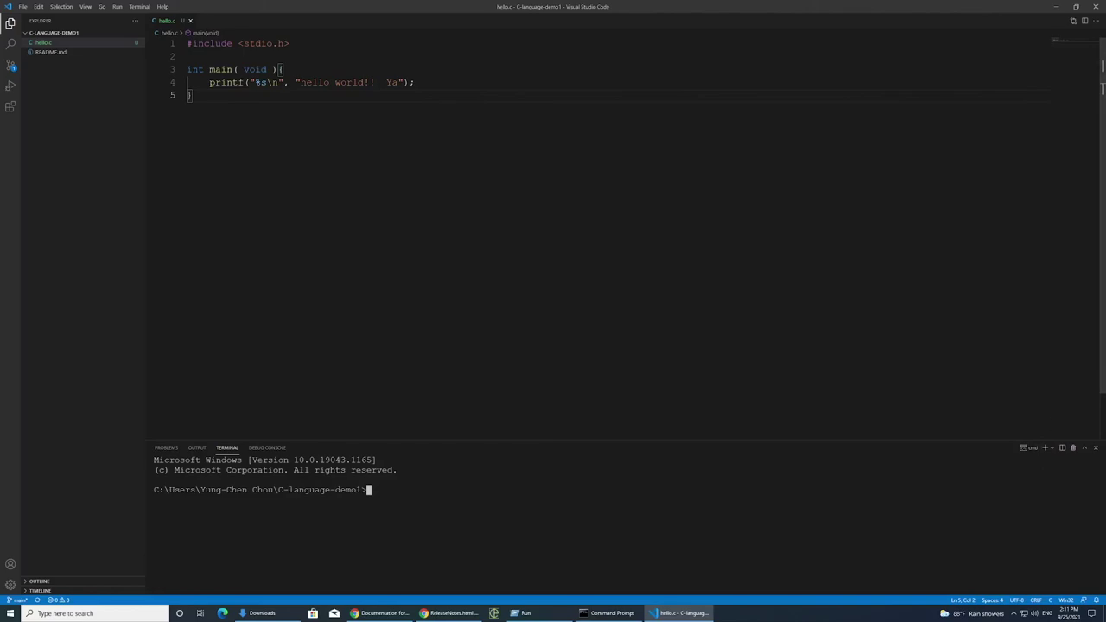
click(1053, 452)
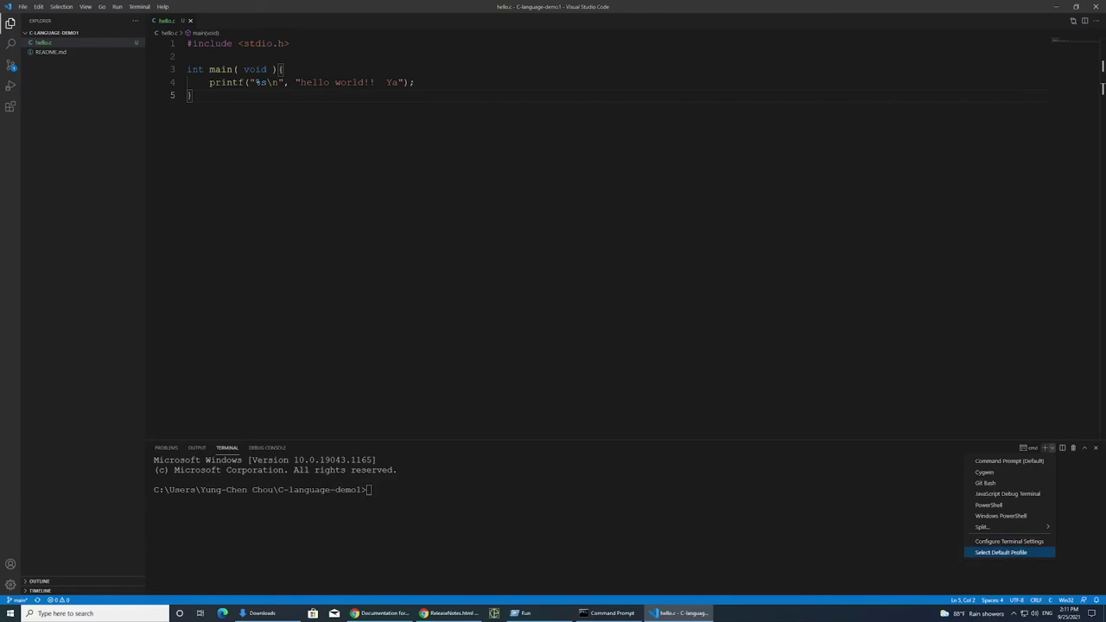
click(1008, 554)
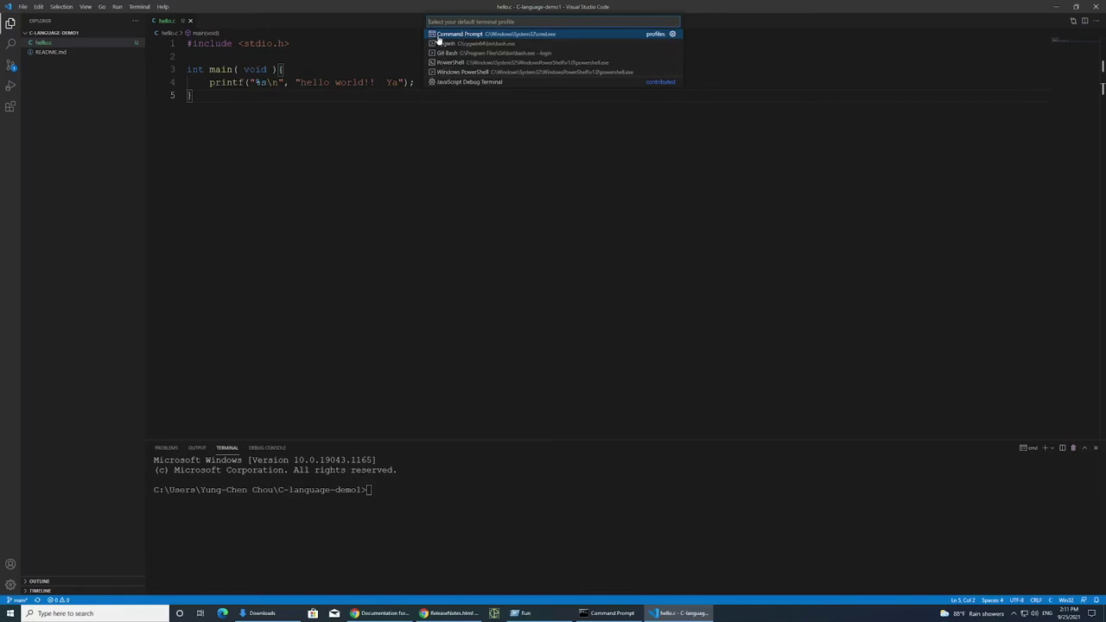
click(474, 35)
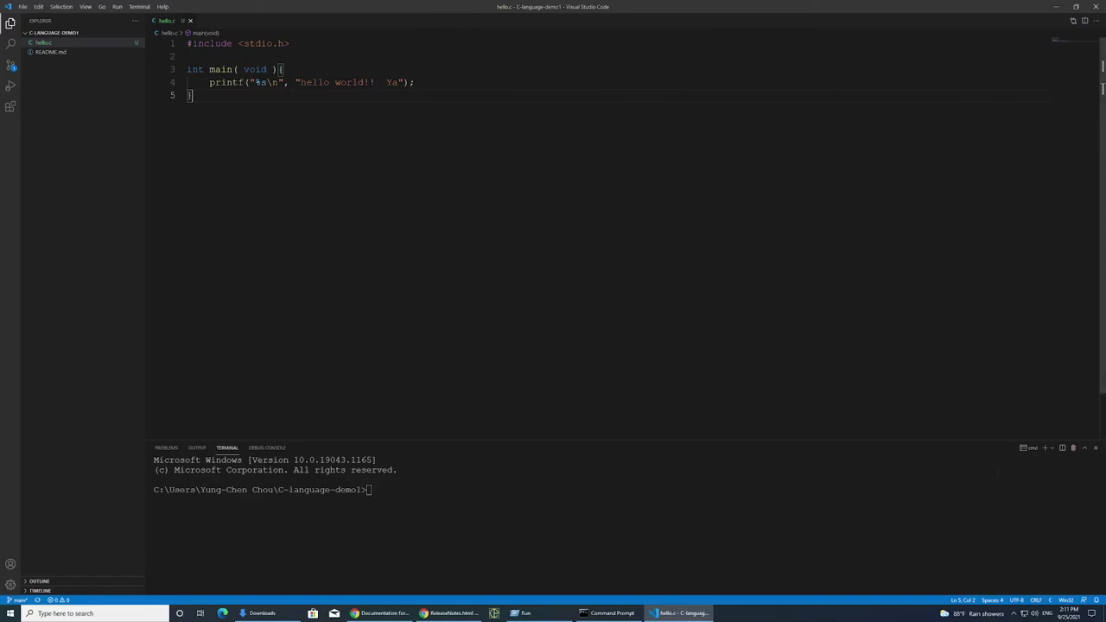
click(1098, 449)
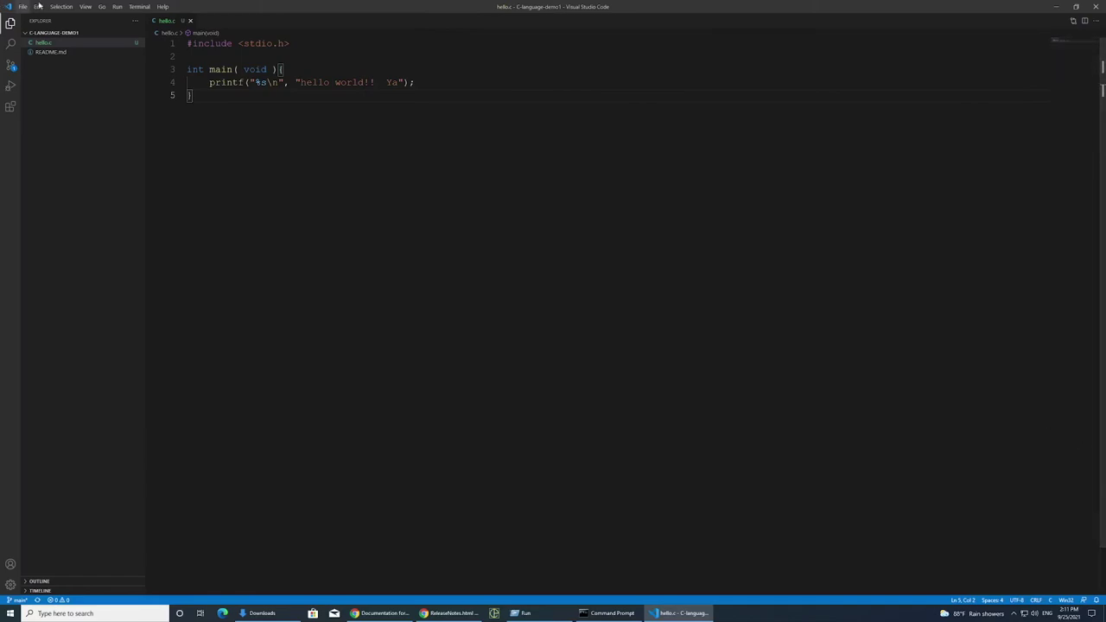
click(142, 9)
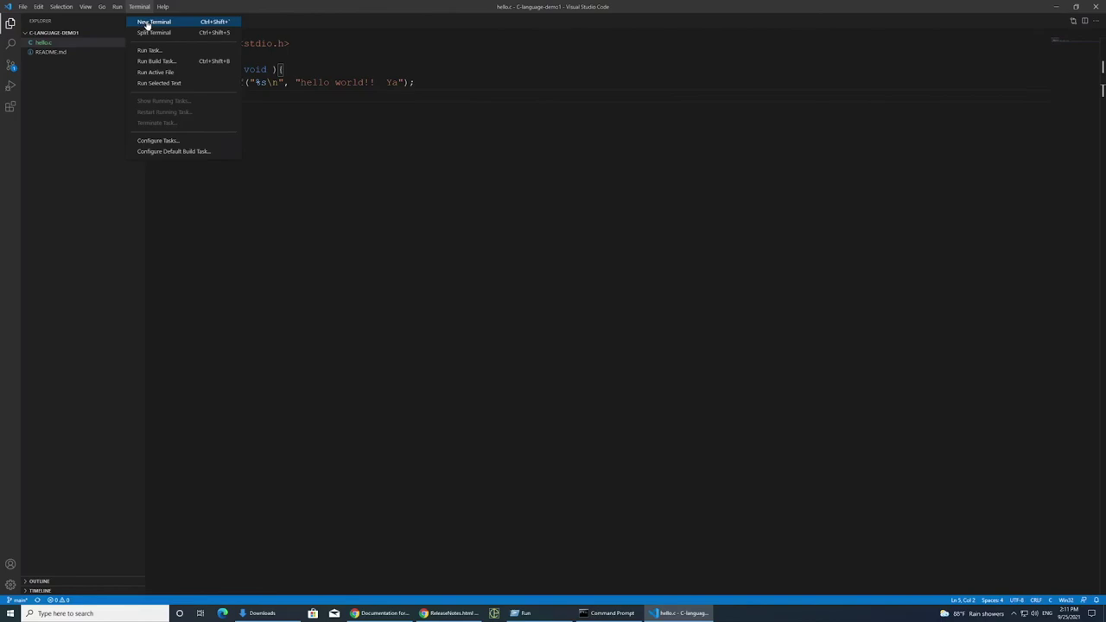
- In an enlarged new terminal, build hello.exe with 'gcc hello.c -o hello'
click(147, 24)
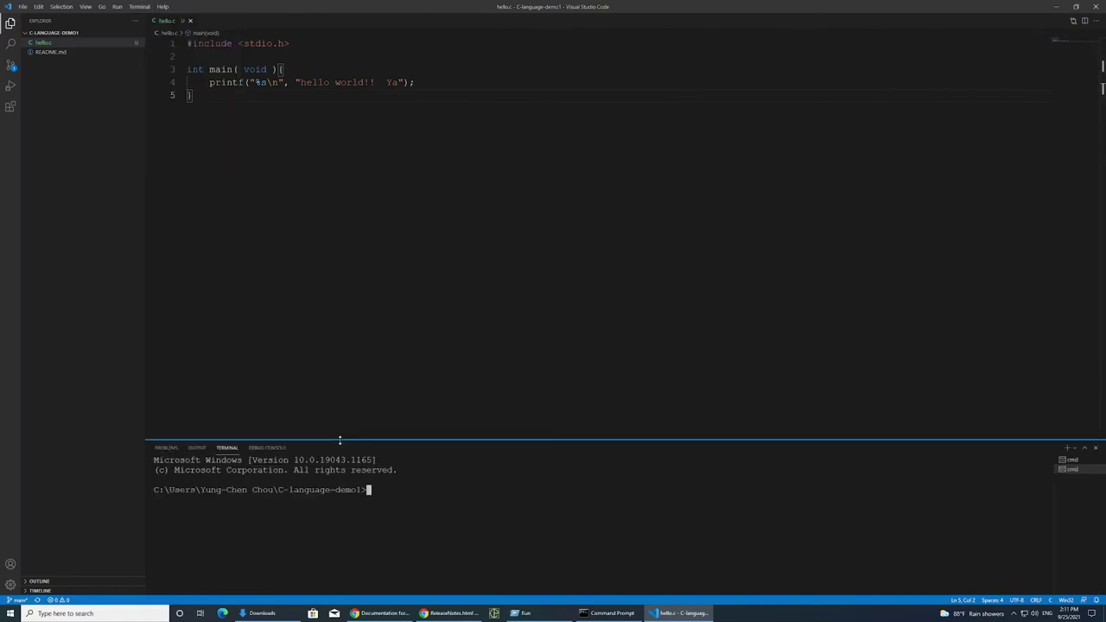
drag(340, 441, 333, 149)
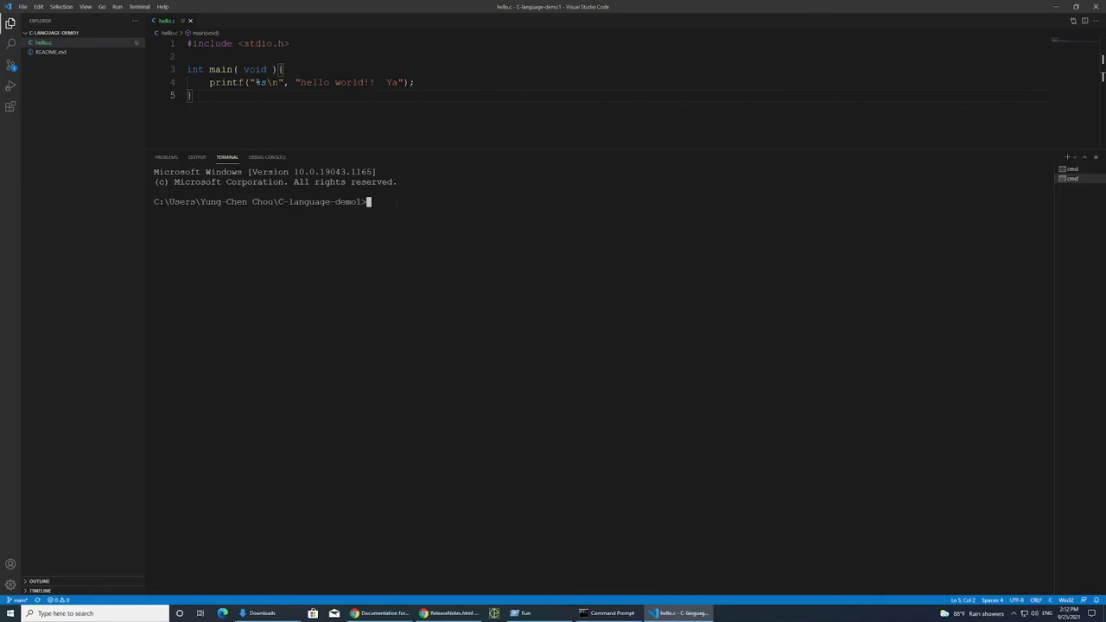
text(gcc )
text(hello.)
text(c -)
text(o )
text(hello)
key(Return)
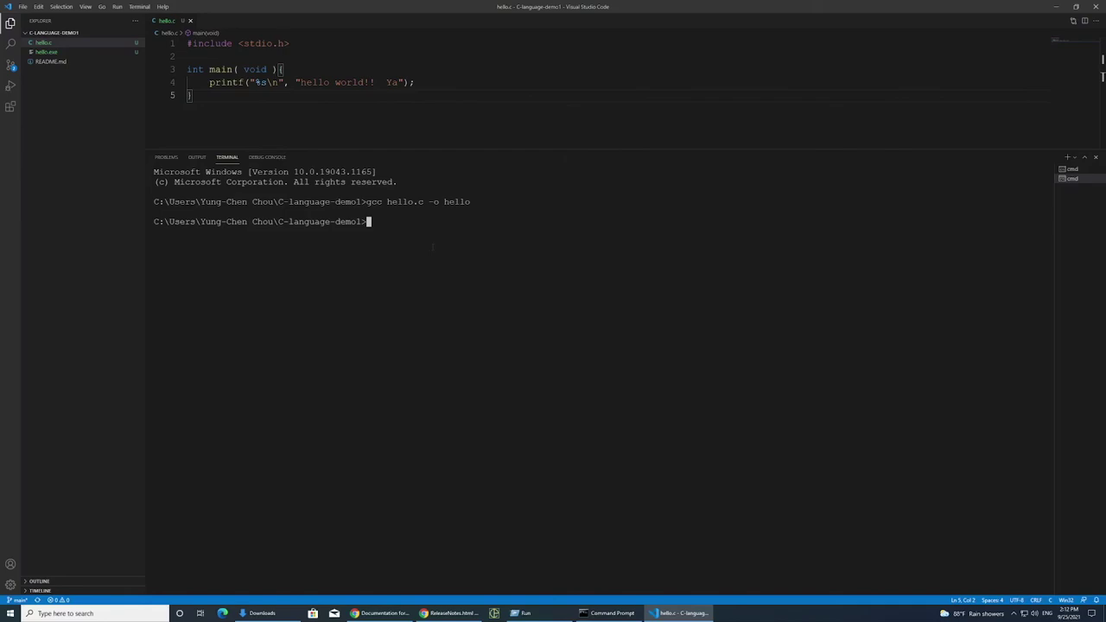
text(hello)
- Run hello, then compile with plain 'gcc hello.c' and run a.exe, both printing 'hello world!! Ya'
key(Return)
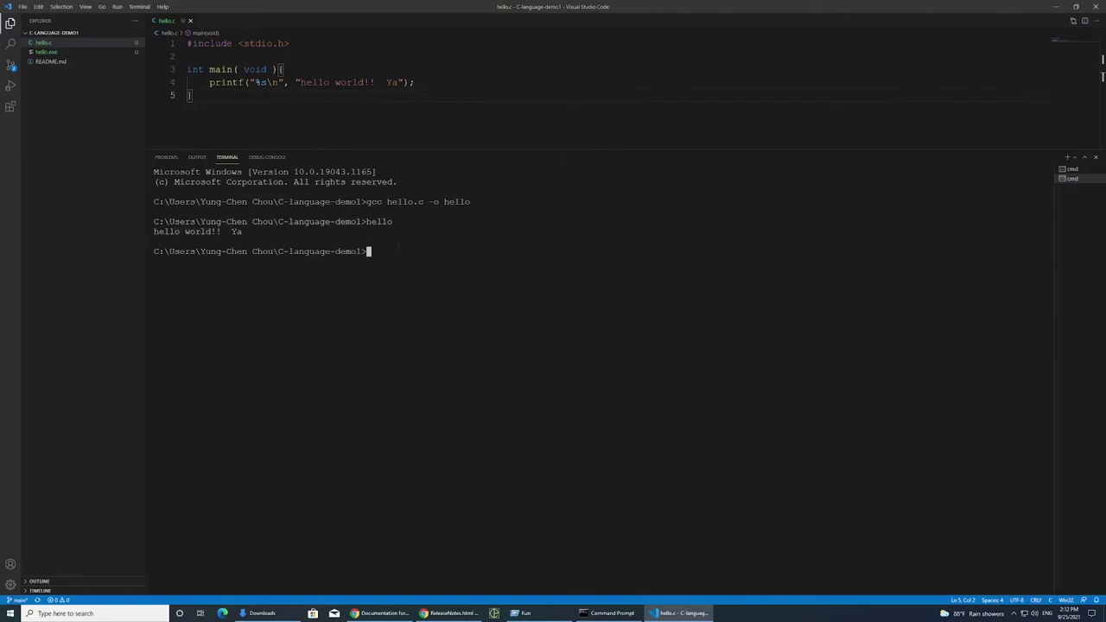
text(gcc h)
text(ello.c)
key(Return)
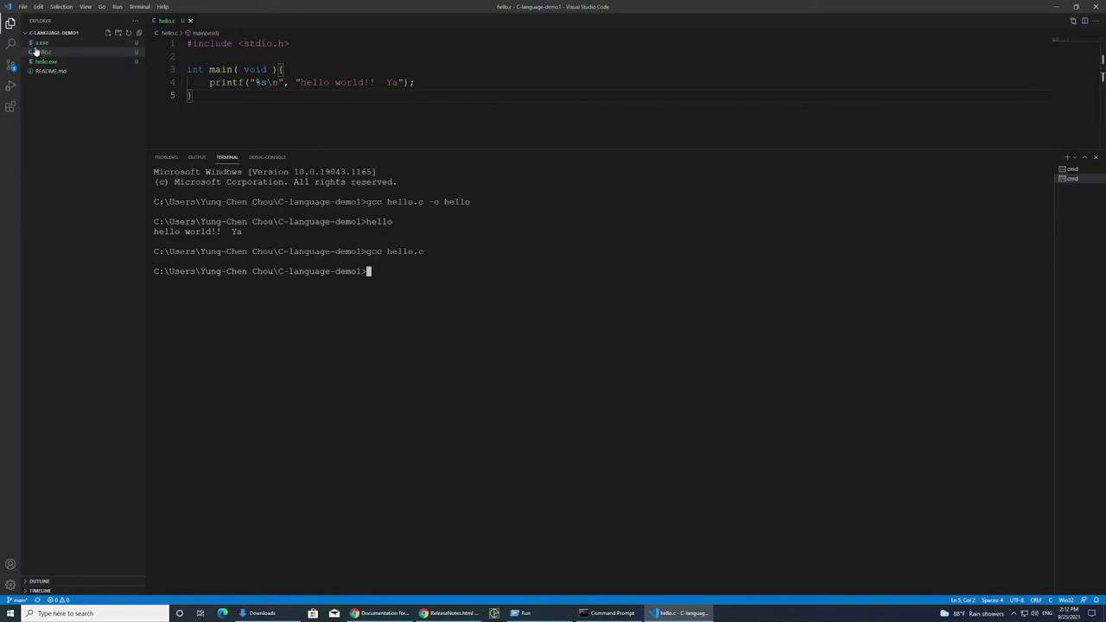
text(a)
key(Return)
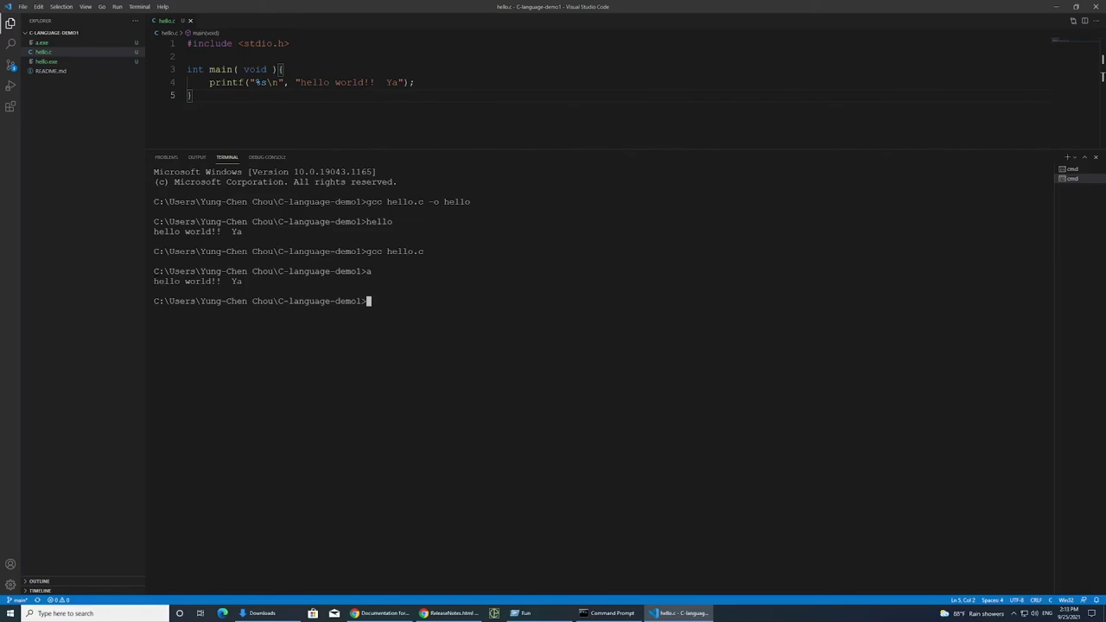